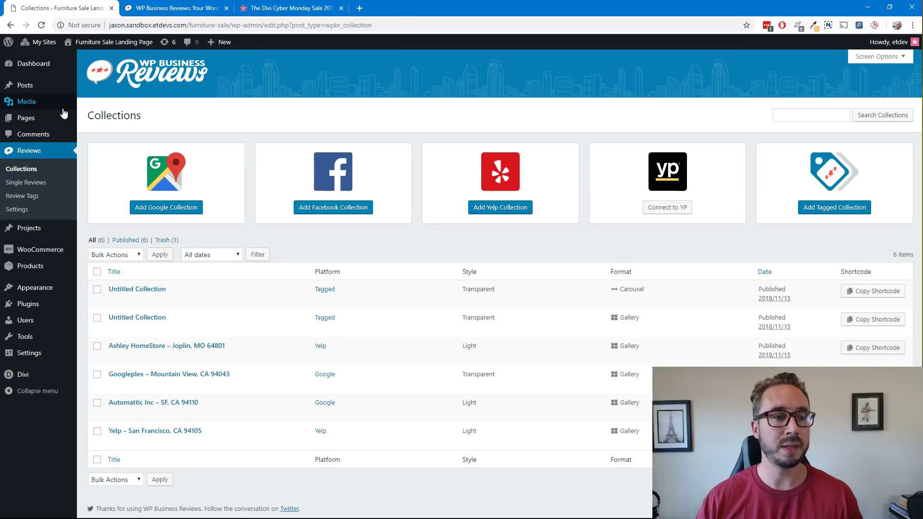
Step: Start a new page in the site's admin area
mouse_move(45, 119)
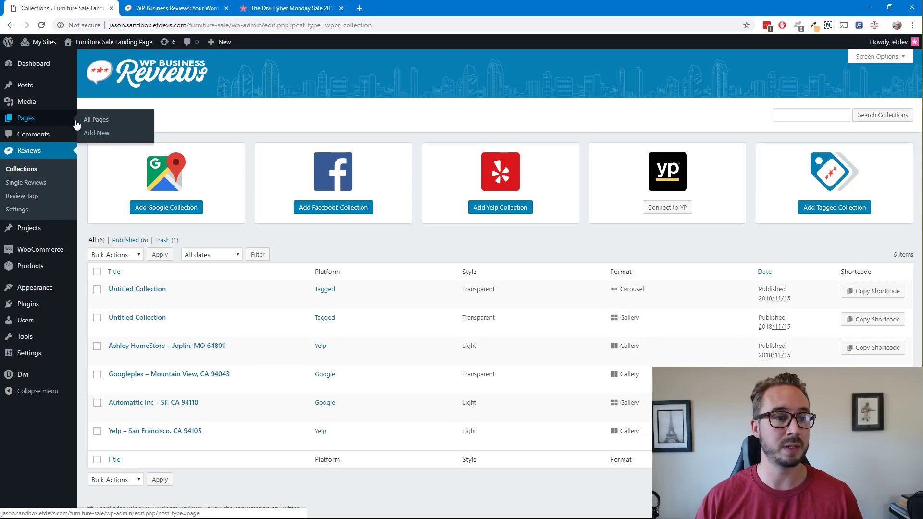
left_click(96, 135)
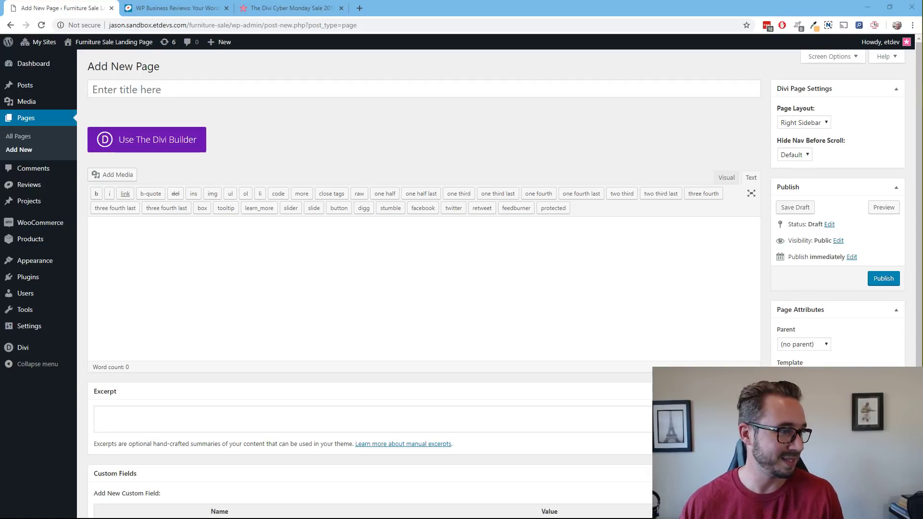
Step: Look at the WP Business Reviews home page, then return to the new page form
key("alt+Tab")
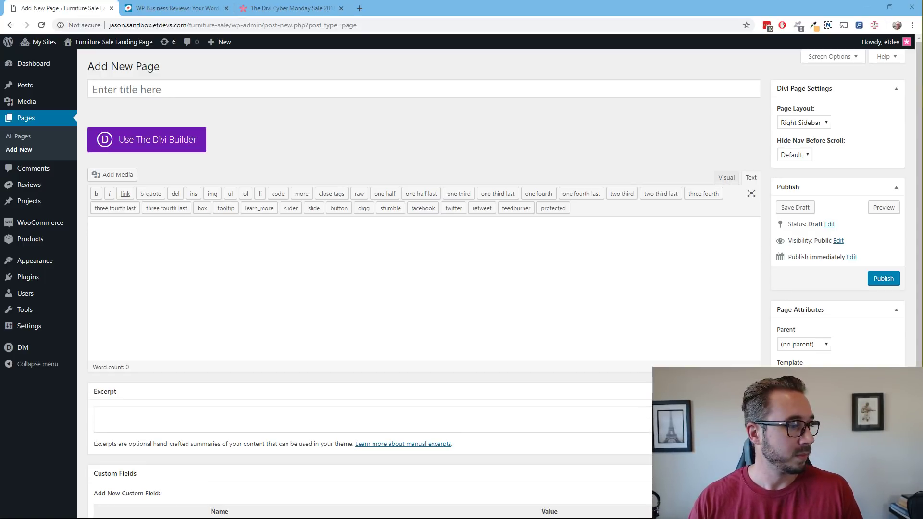
scroll(364, 108, "down", 1)
scroll(365, 108, "up", 1)
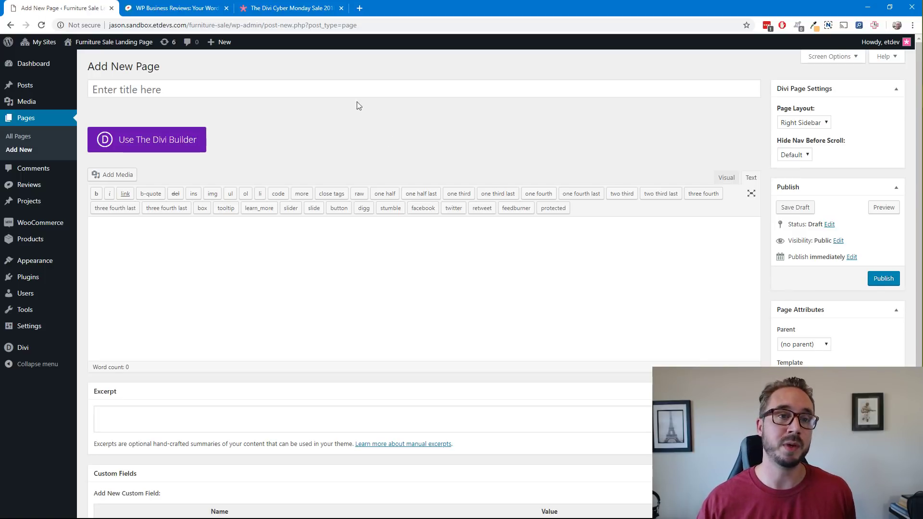
left_click(165, 10)
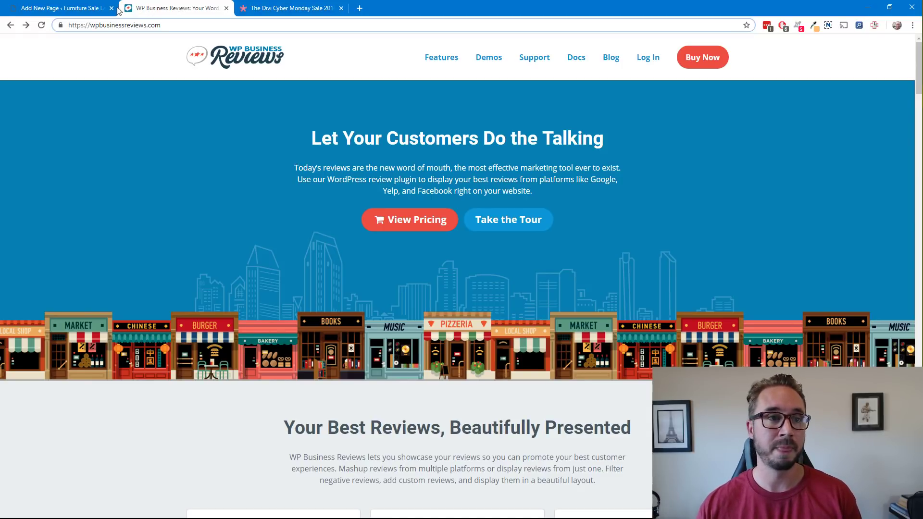
left_click(87, 10)
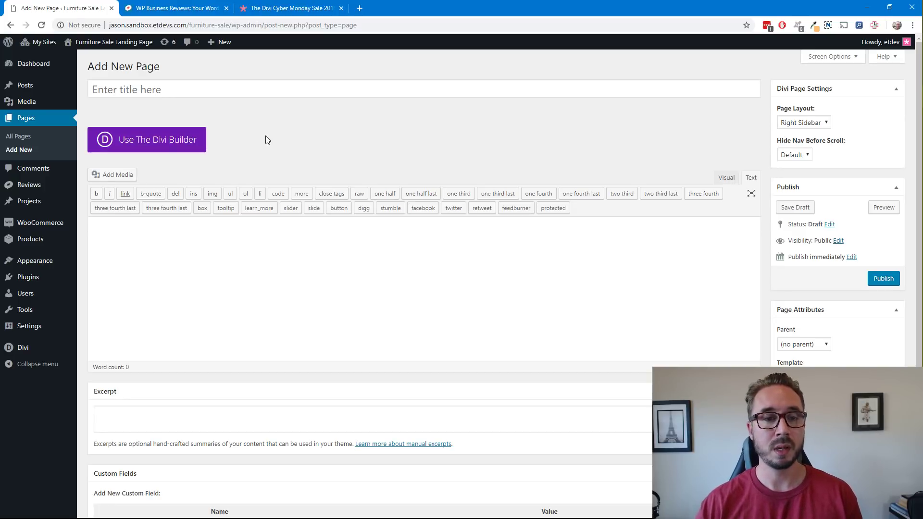
Step: Title the new page "Landing Page"
left_click(243, 94)
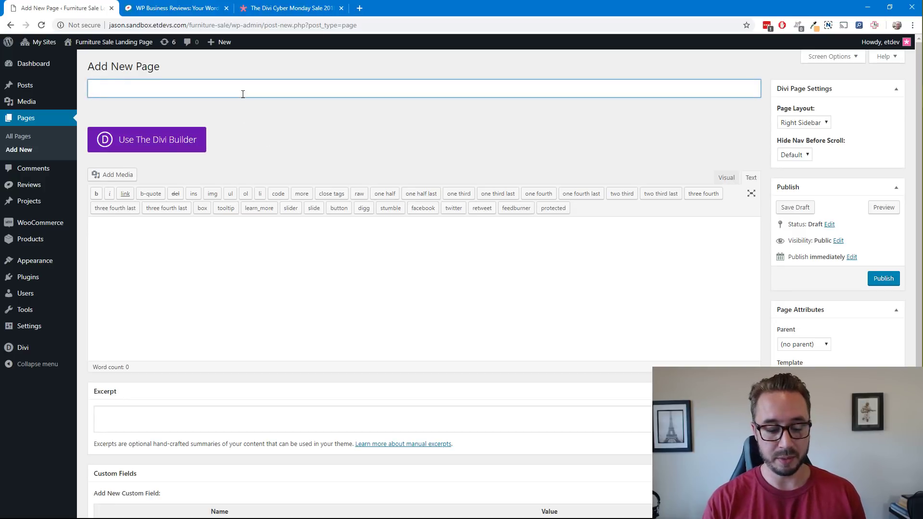
type("F")
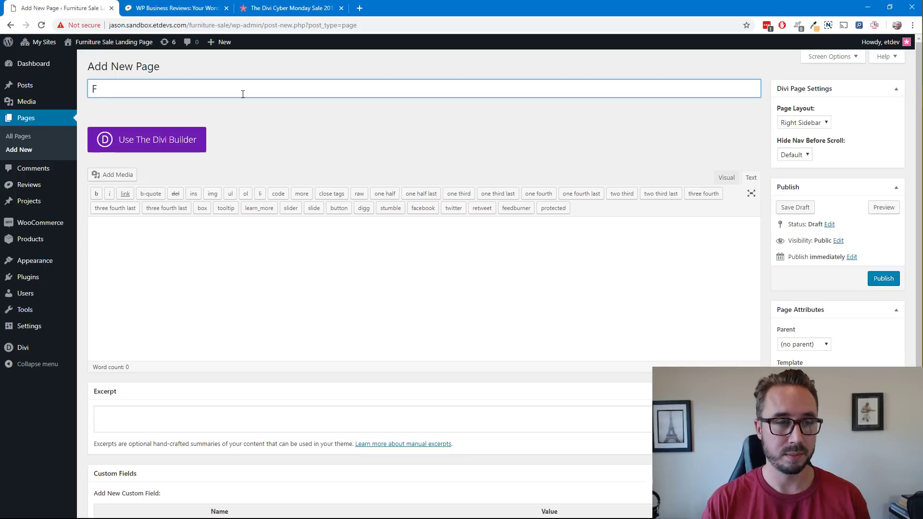
key("BackSpace")
type("Landing ")
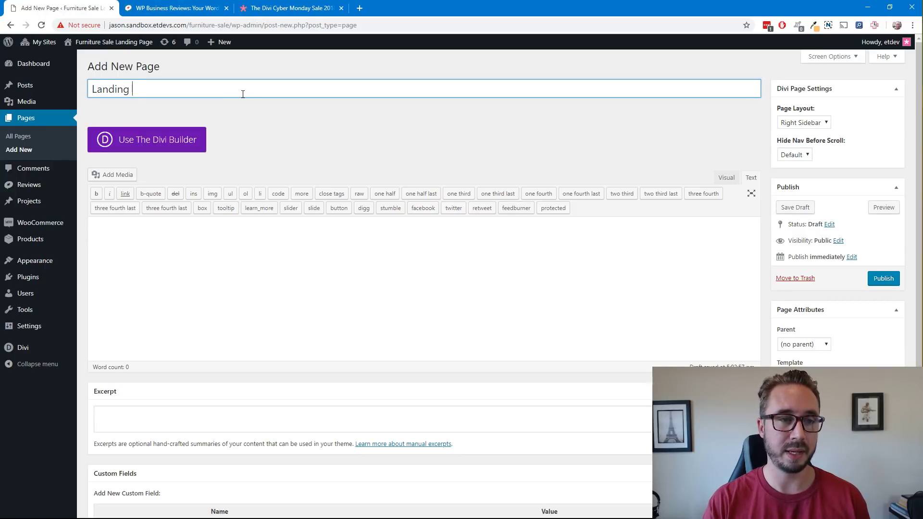
type("Page")
left_click(267, 132)
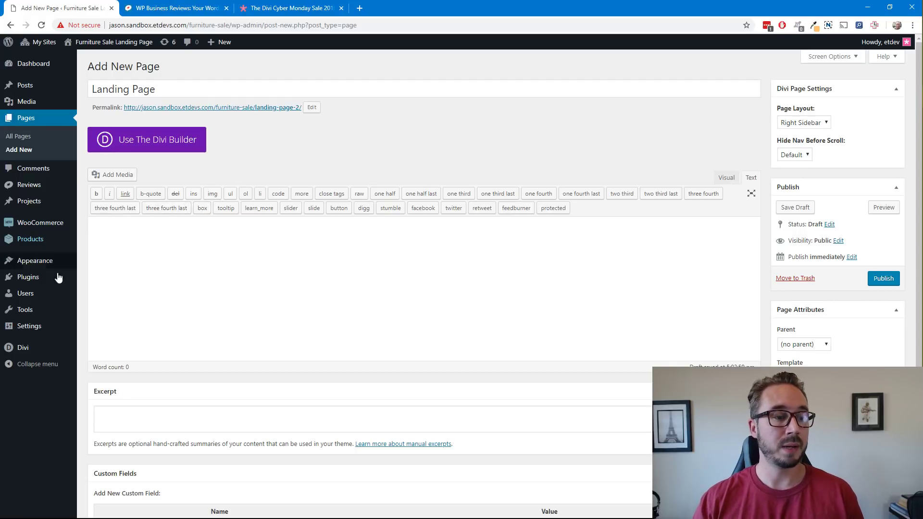
Step: Open the Divi Library in a separate tab and view its layout import options, leaving without importing a file
mouse_move(44, 350)
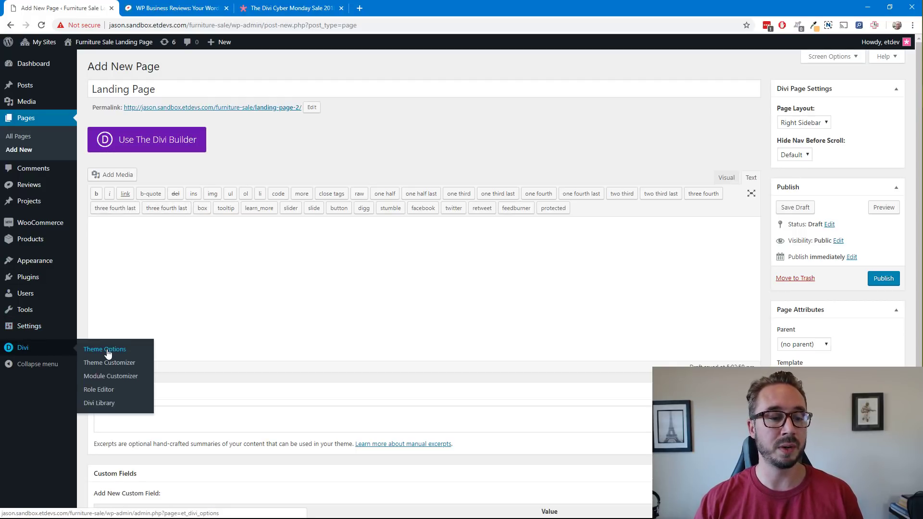
right_click(98, 404)
left_click(125, 411)
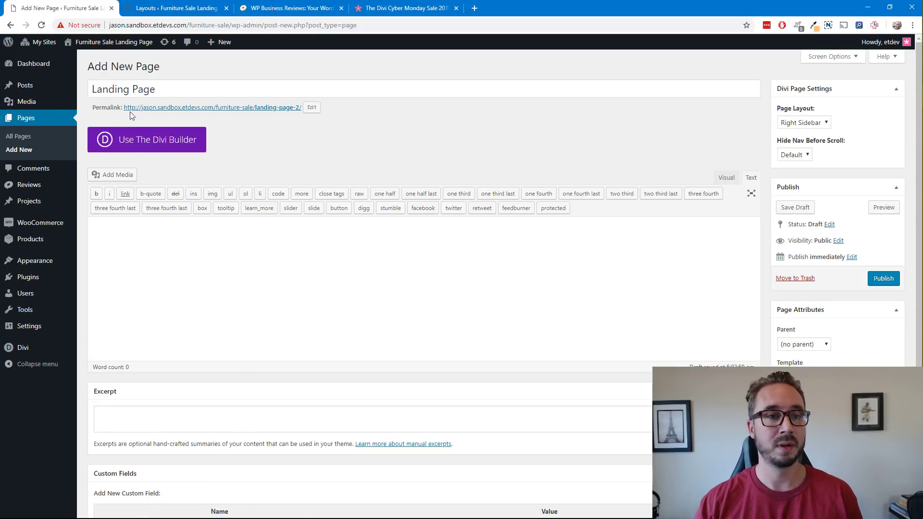
left_click(169, 8)
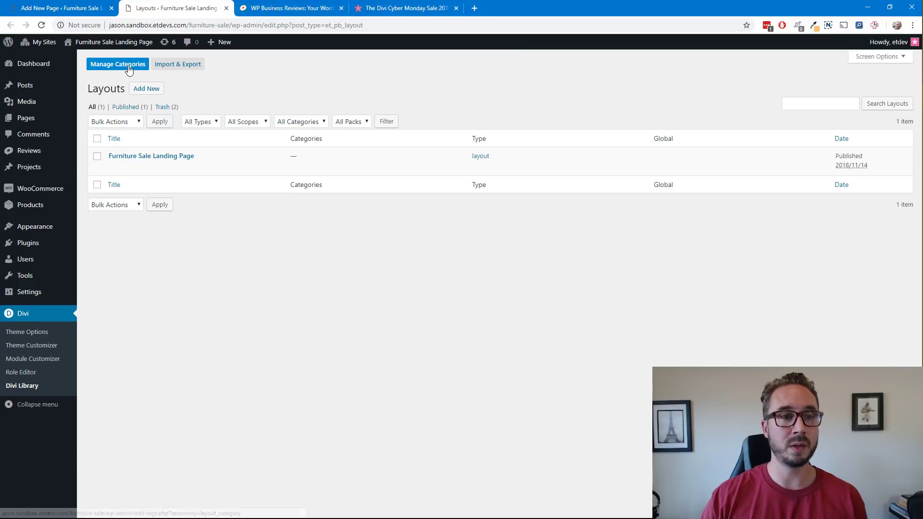
left_click(193, 65)
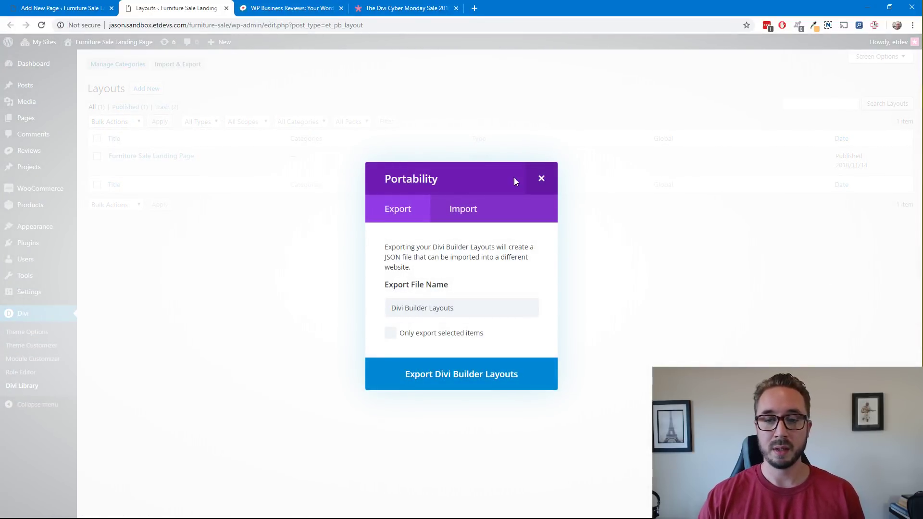
left_click(465, 211)
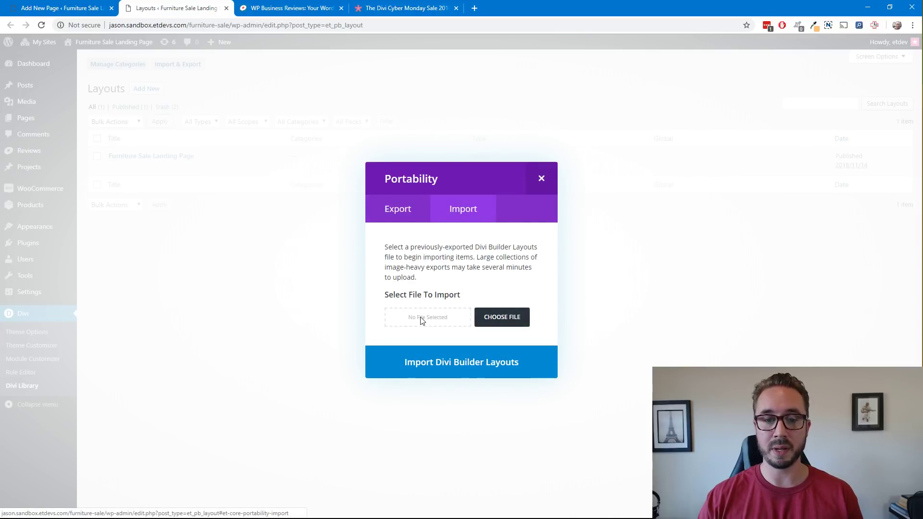
left_click(541, 183)
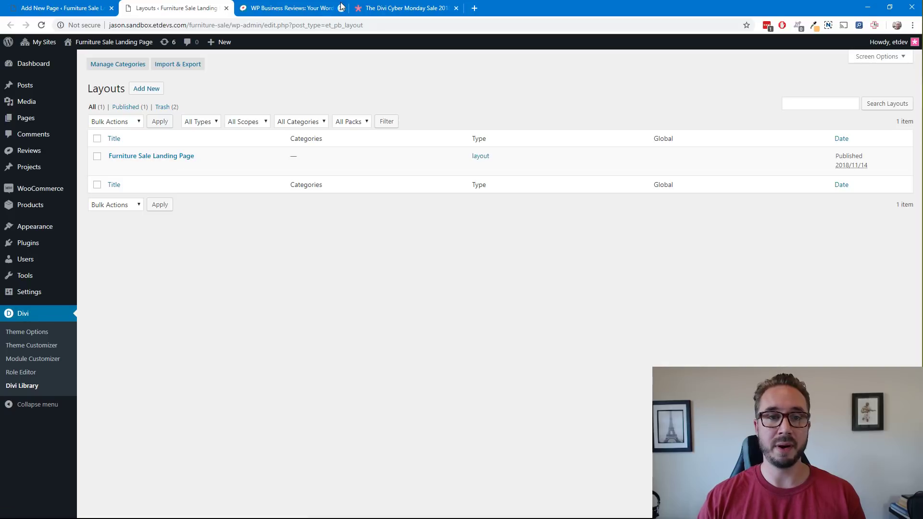
Step: Return to the Landing Page draft, enable the Divi Builder for it and launch the Visual Builder
left_click(24, 10)
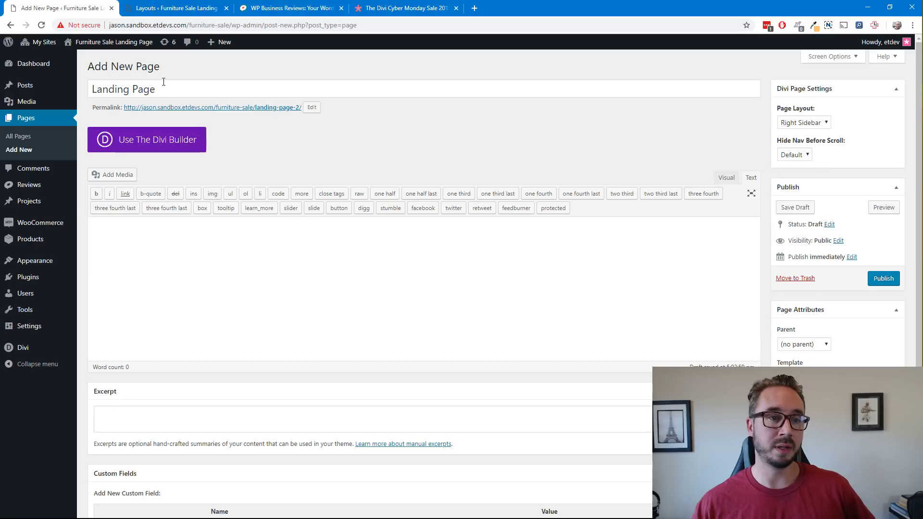
left_click(190, 146)
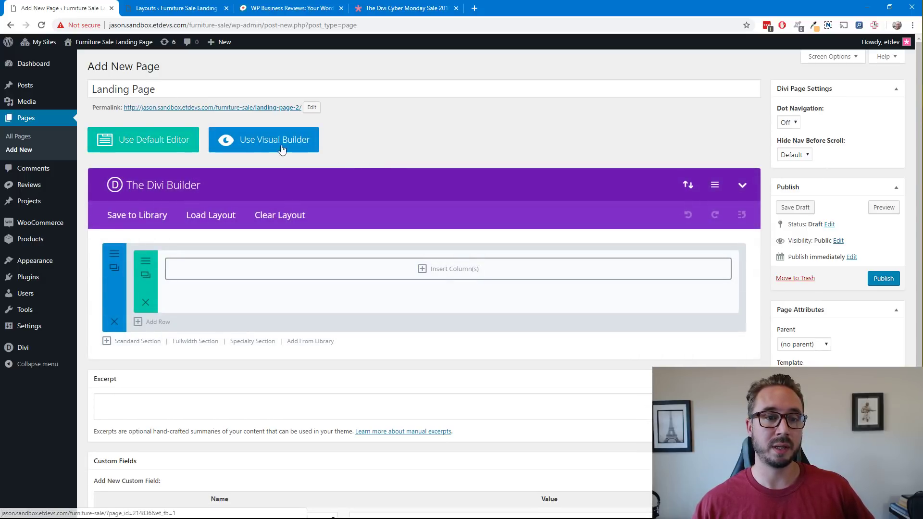
left_click(273, 146)
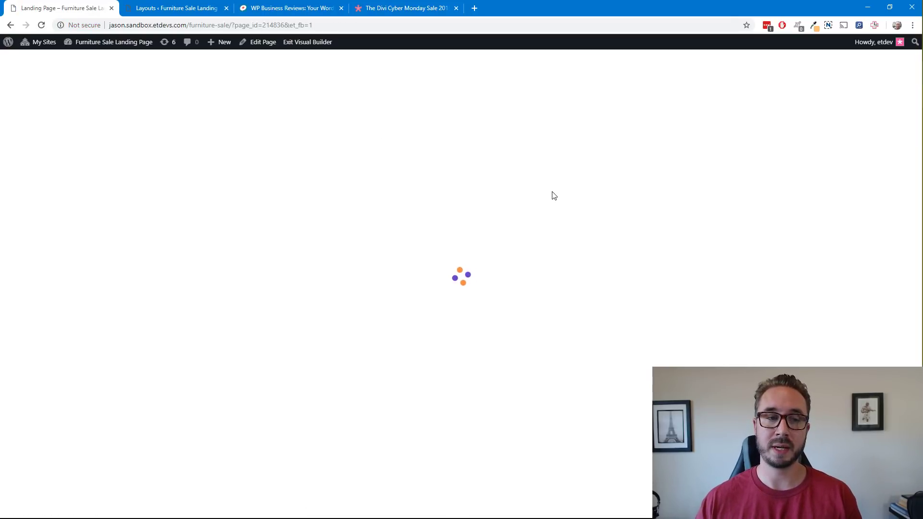
Step: Load the saved Furniture Sale Landing Page layout into the page
left_click(469, 250)
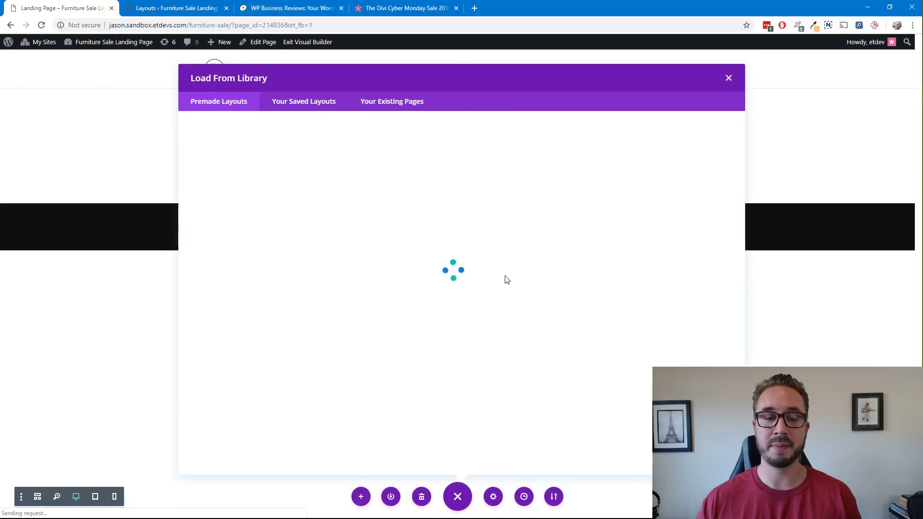
left_click(312, 102)
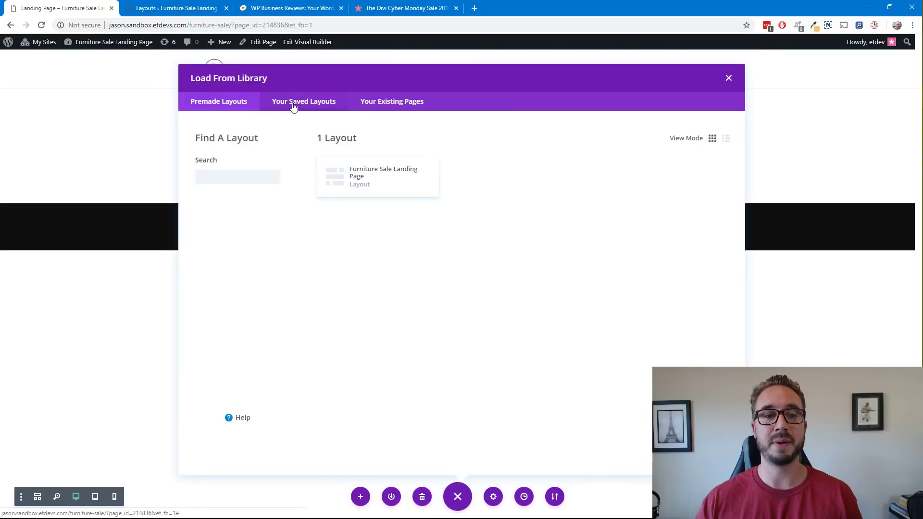
left_click(392, 181)
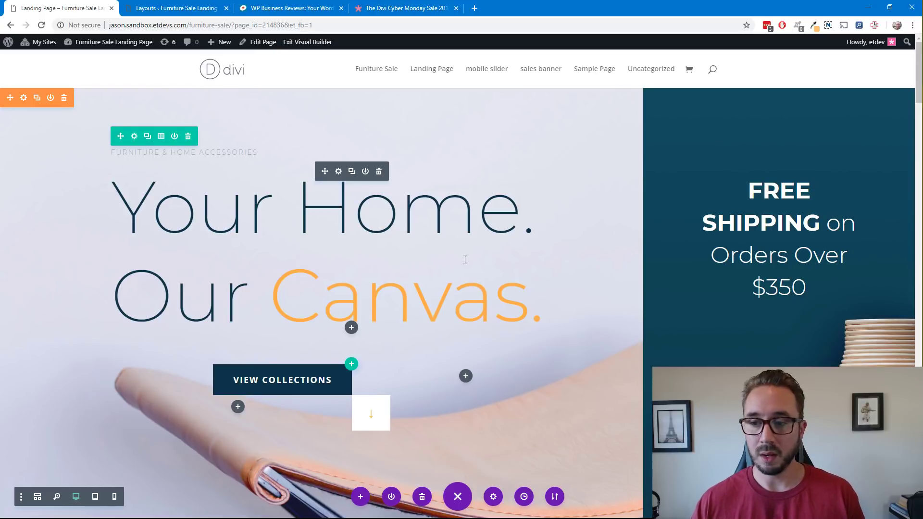
Step: Examine the loaded layout's sections, from the Winter Sale category bar and countdown to the Hello, Cozy section and the product offers
scroll(473, 261, "down", 7)
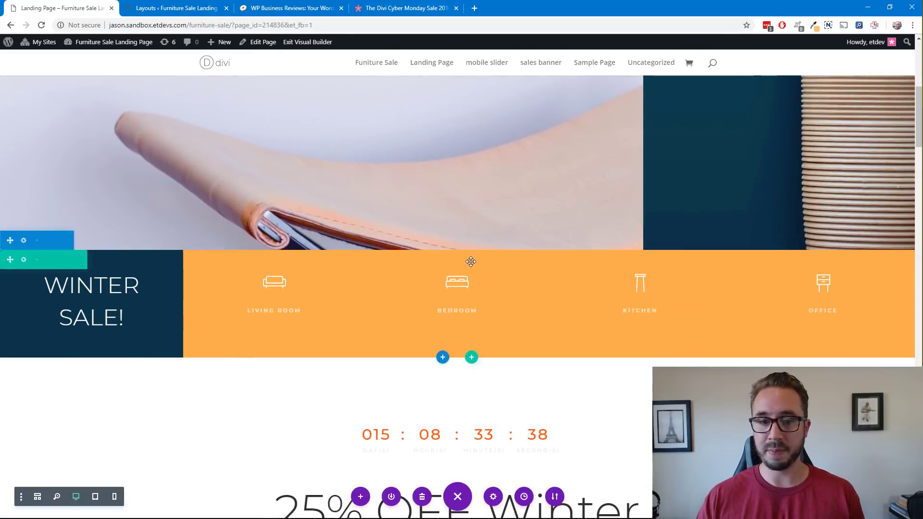
scroll(371, 123, "up", 2)
scroll(342, 289, "down", 5)
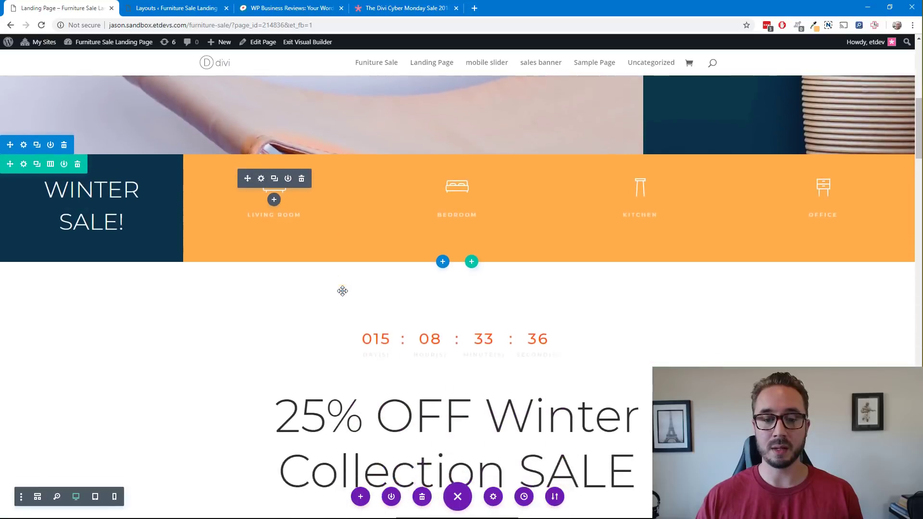
scroll(342, 291, "down", 2)
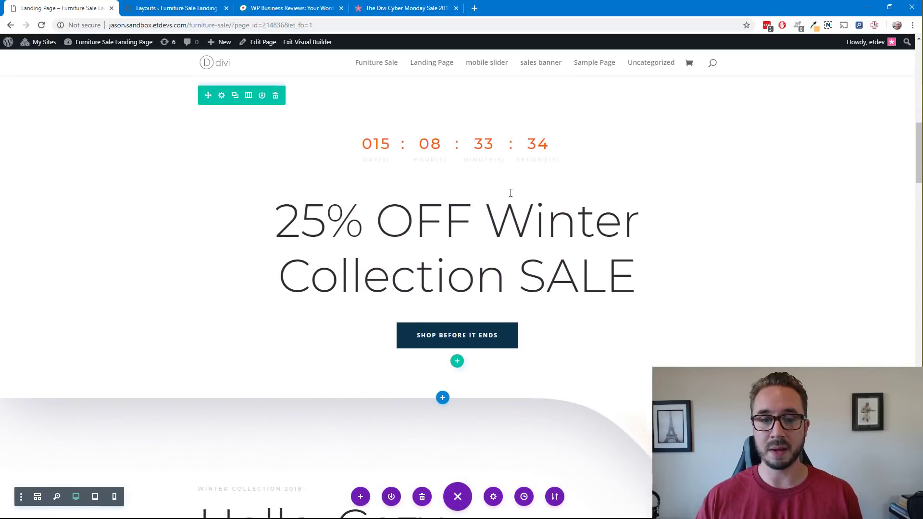
scroll(464, 208, "down", 3)
scroll(282, 212, "down", 1)
scroll(282, 212, "up", 8)
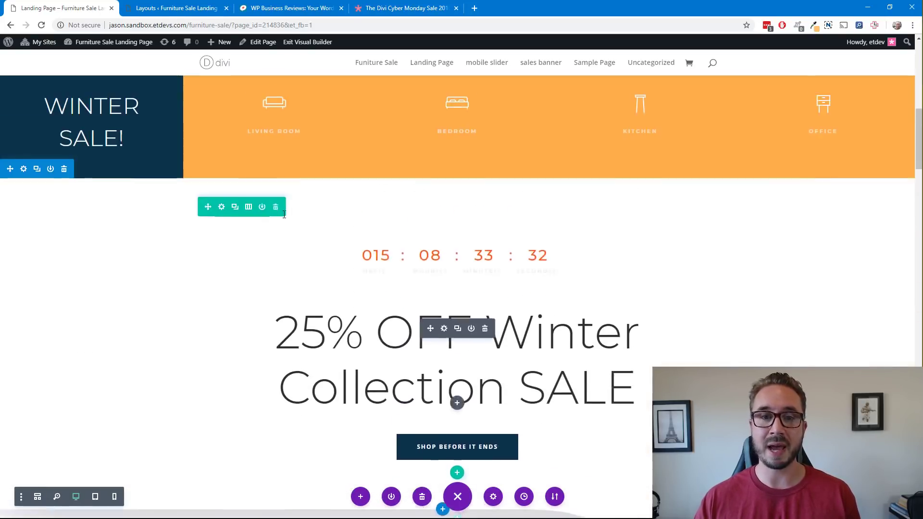
scroll(257, 222, "down", 2)
scroll(363, 186, "up", 2)
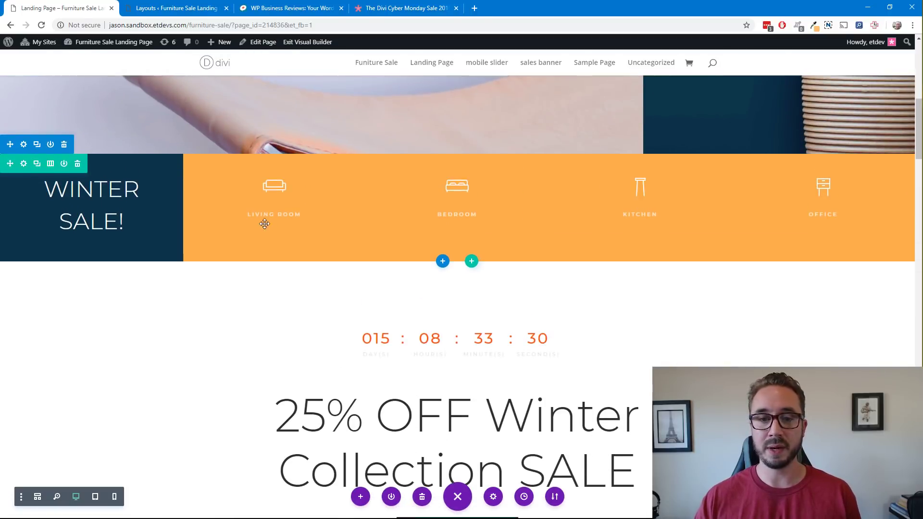
scroll(271, 223, "down", 2)
scroll(272, 223, "down", 5)
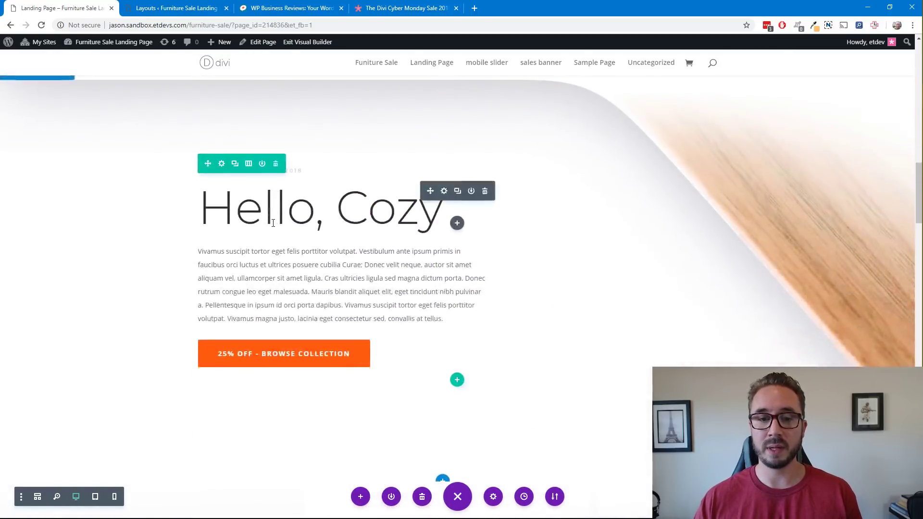
scroll(273, 223, "down", 3)
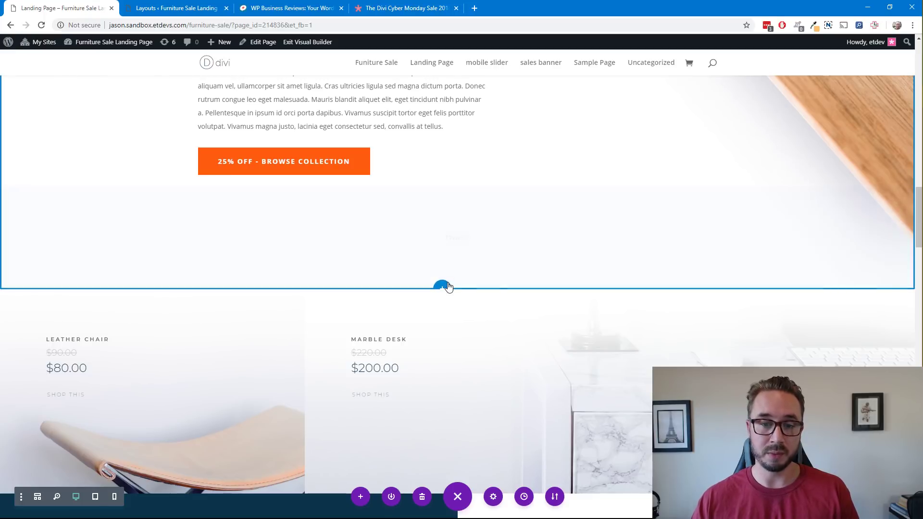
scroll(499, 351, "down", 4)
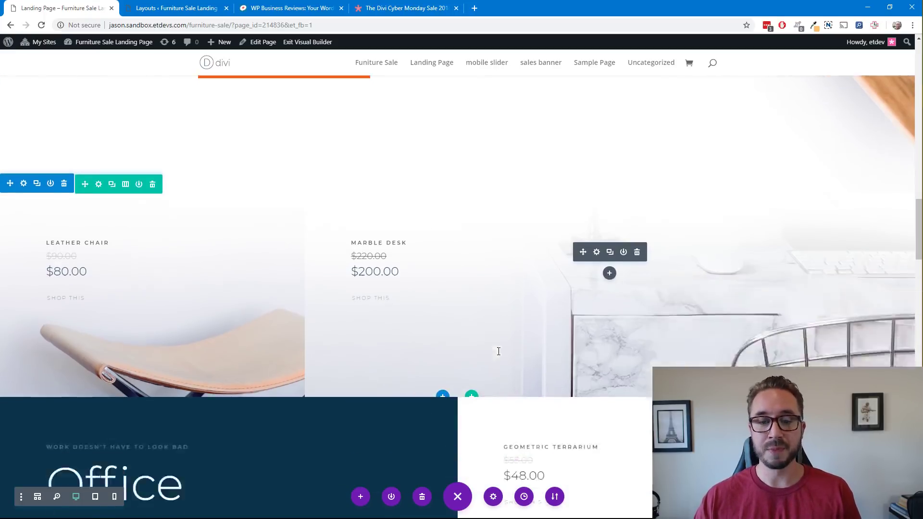
scroll(500, 351, "up", 3)
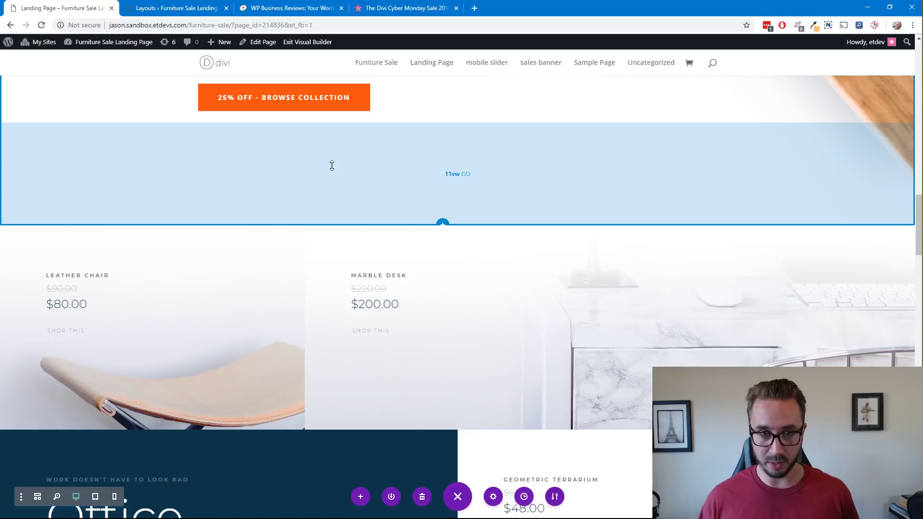
scroll(565, 233, "up", 5)
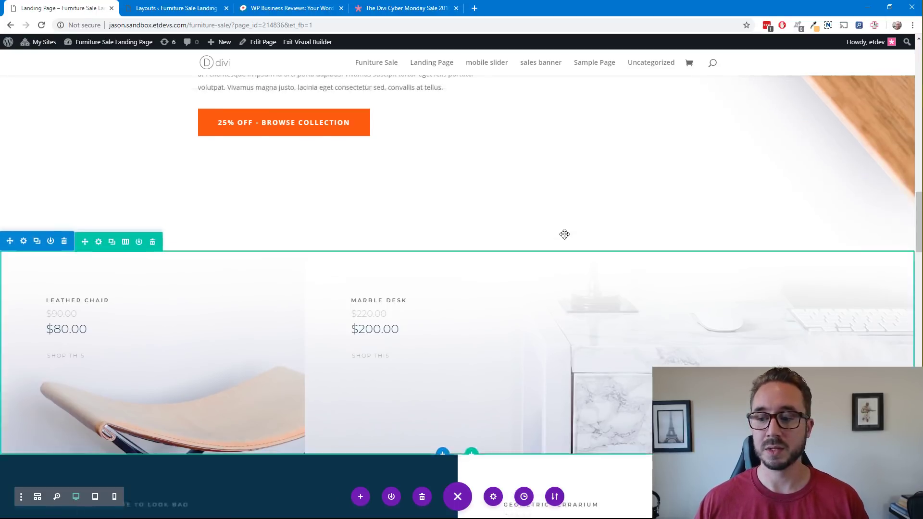
scroll(565, 234, "down", 6)
scroll(565, 234, "up", 8)
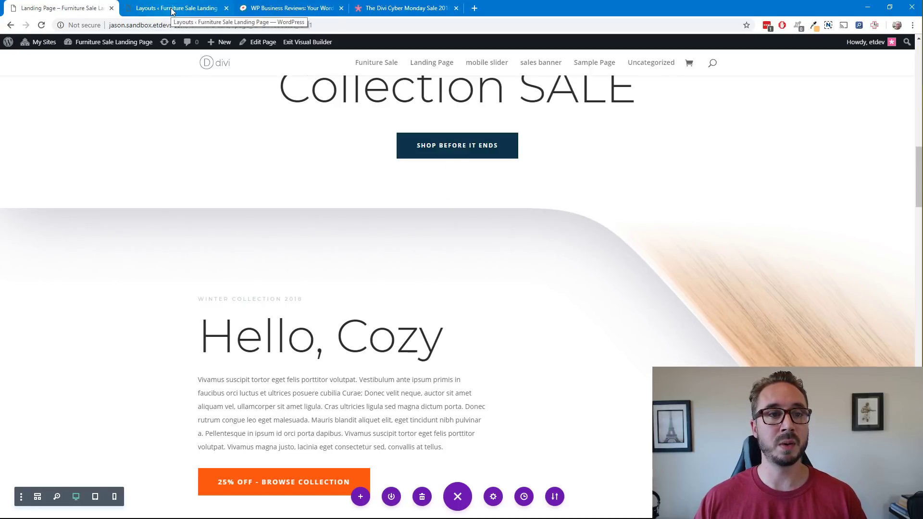
Step: Open the site's admin dashboard in a new browser tab placed directly after the Landing Page tab
mouse_move(96, 42)
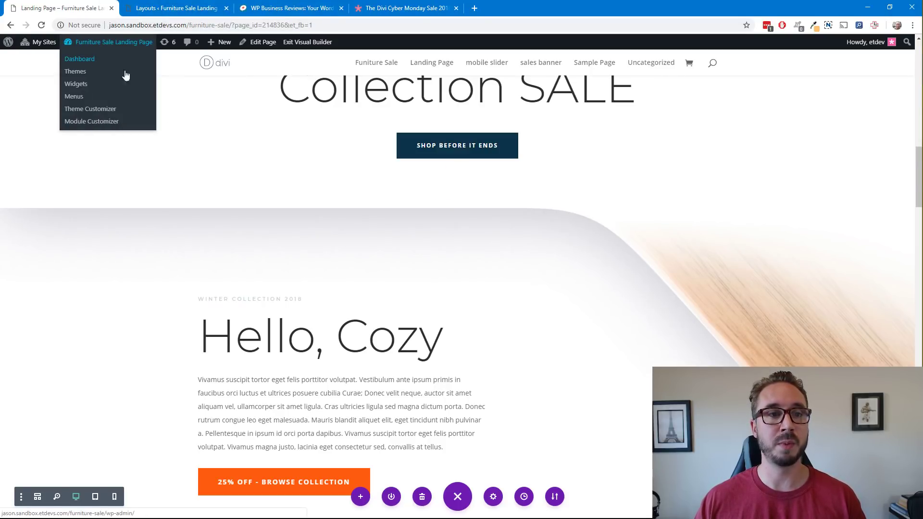
middle_click(110, 60)
left_click_drag(269, 10, 182, 8)
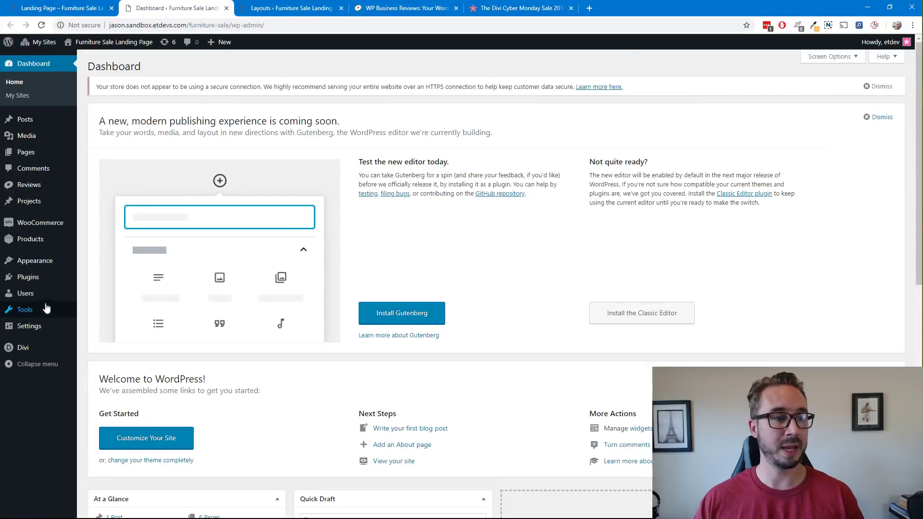
Step: Open the WP Business Reviews settings and examine the Google, Facebook and Yelp platform connection settings
mouse_move(51, 252)
mouse_move(43, 191)
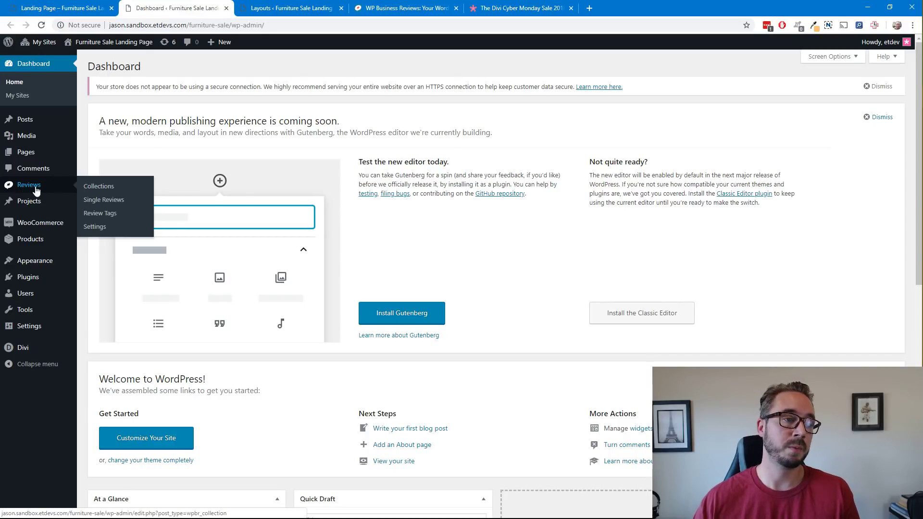
left_click(98, 228)
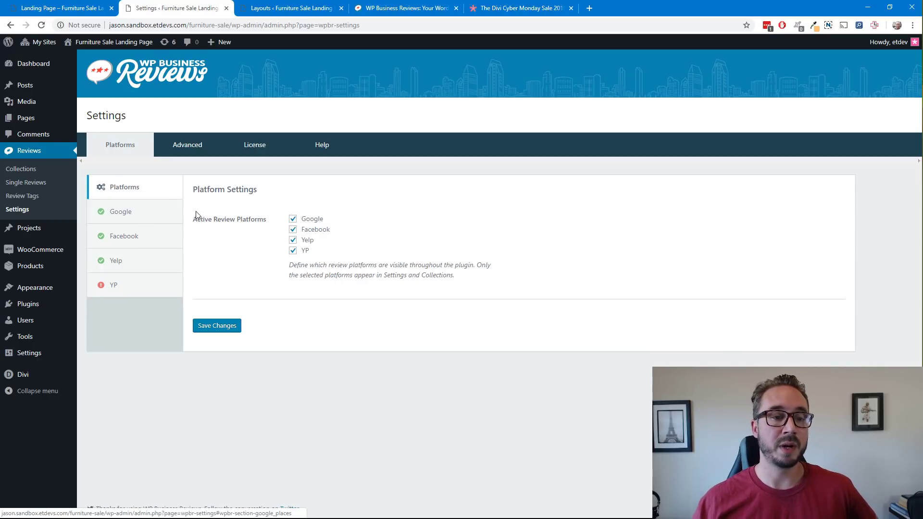
left_click(131, 213)
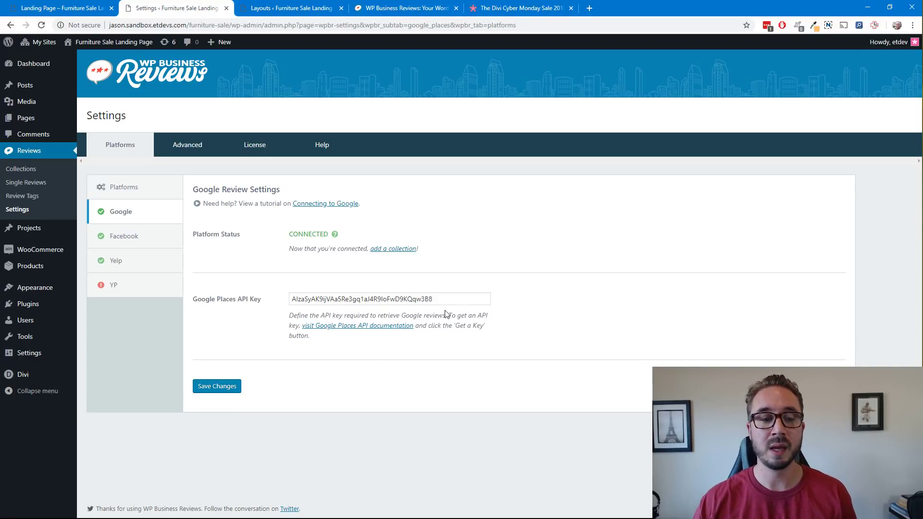
left_click_drag(434, 299, 272, 295)
left_click(571, 297)
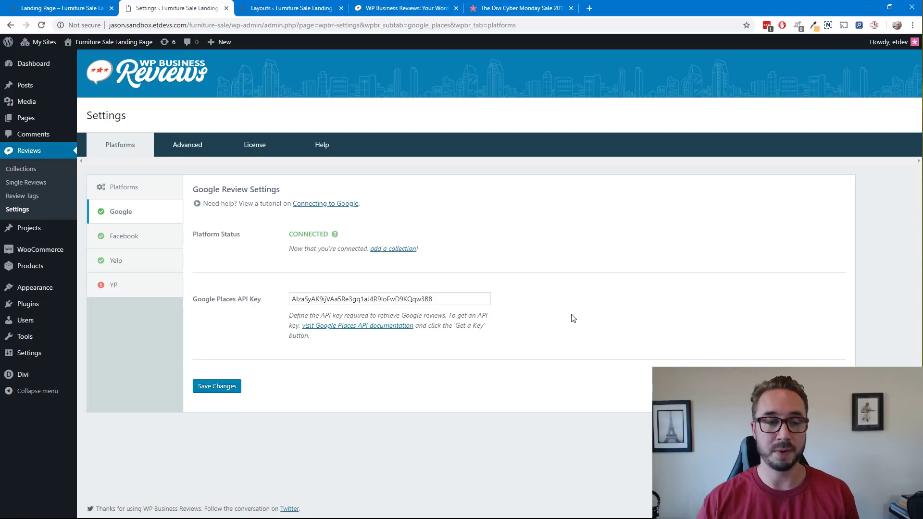
left_click(154, 245)
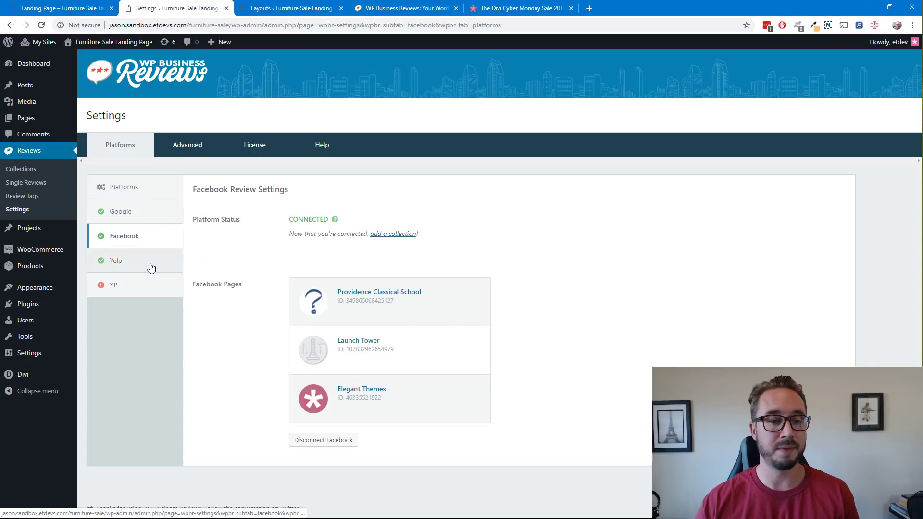
left_click(144, 266)
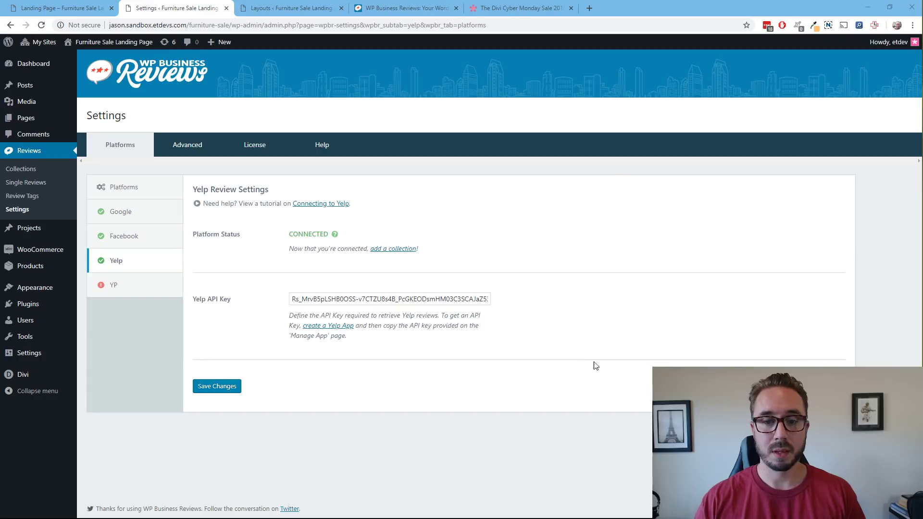
Step: Look through the plugin's Advanced, License and Help settings and return to the platform settings
left_click(383, 180)
left_click(193, 152)
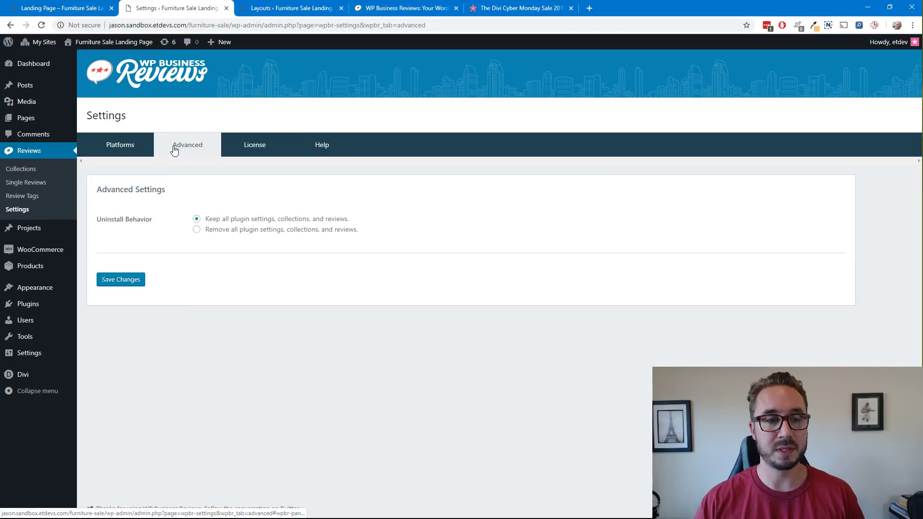
left_click(256, 145)
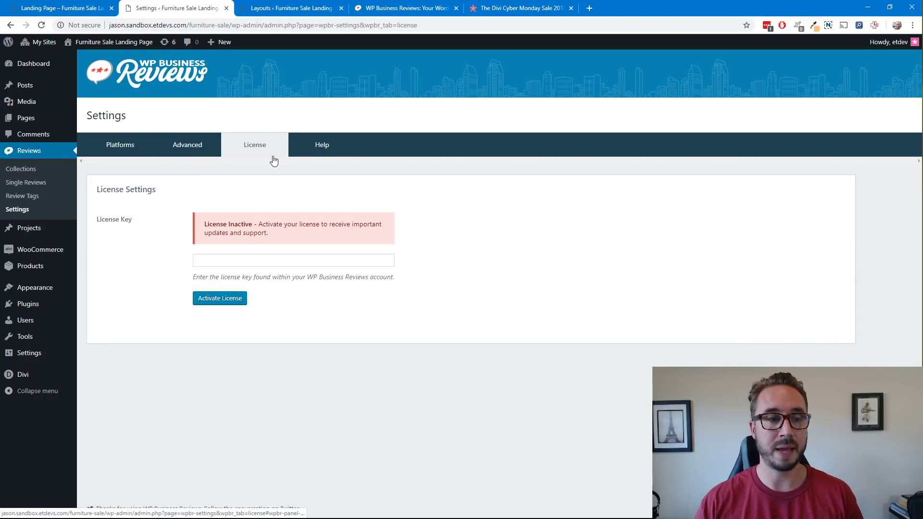
left_click(317, 149)
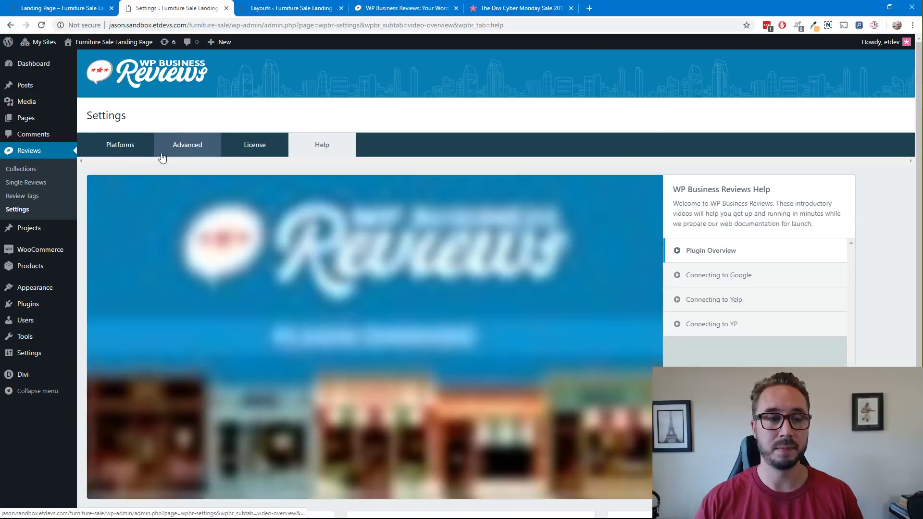
left_click(118, 145)
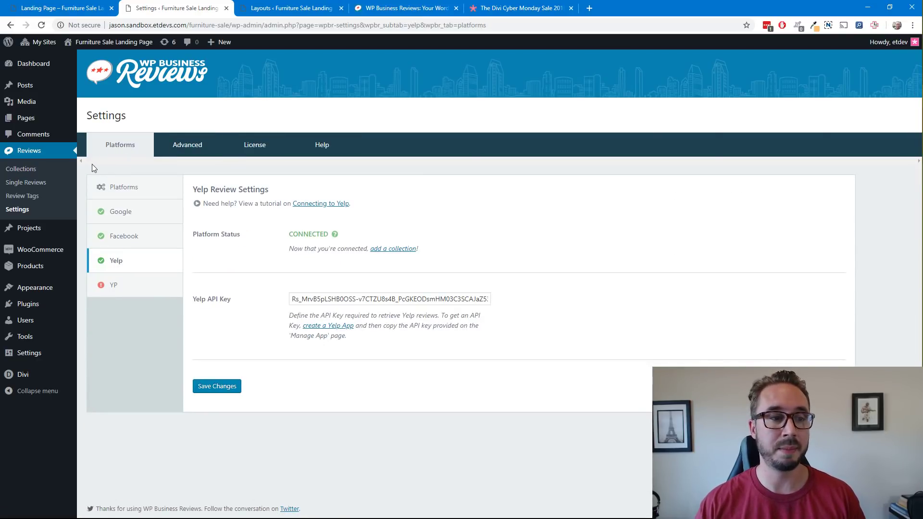
Step: Open the review collections list and start a new Google collection
left_click(21, 169)
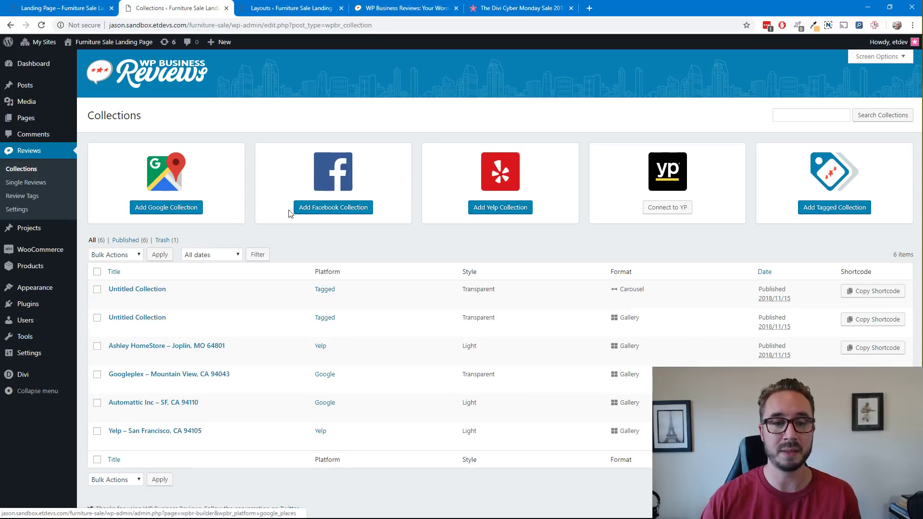
left_click(502, 215)
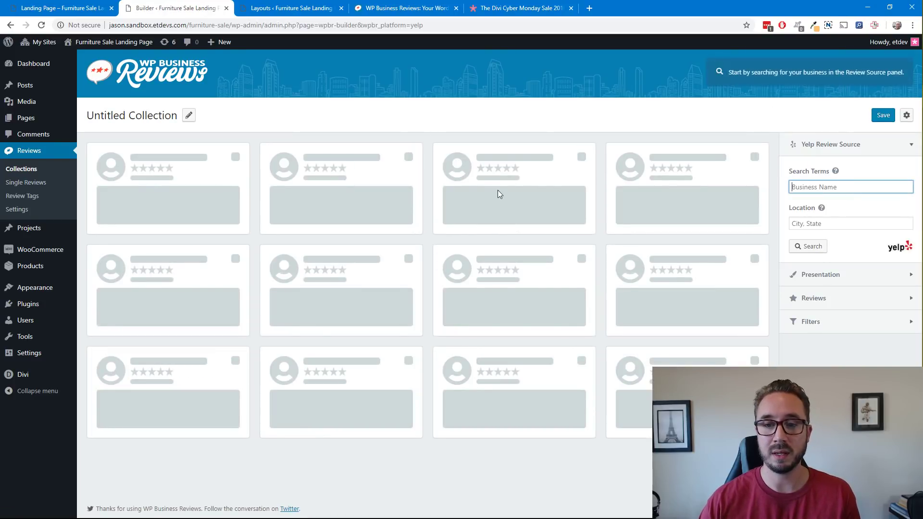
left_click(9, 25)
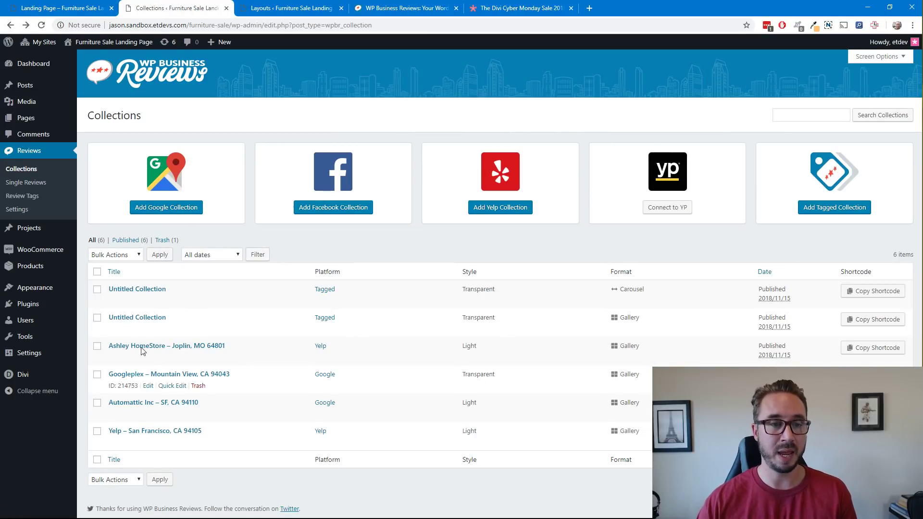
left_click(169, 210)
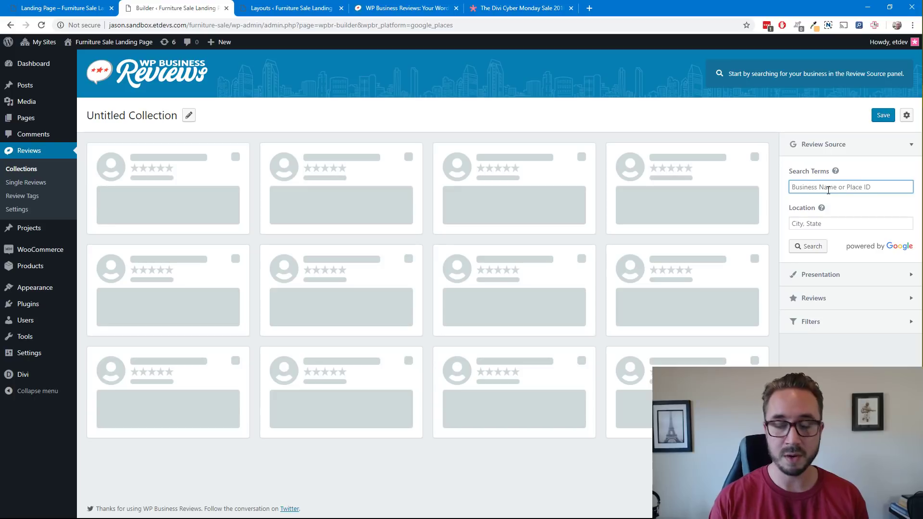
Step: Search for the business "googleplex" in "mountain view, ca" and get its Google reviews into the collection
type("googleplex")
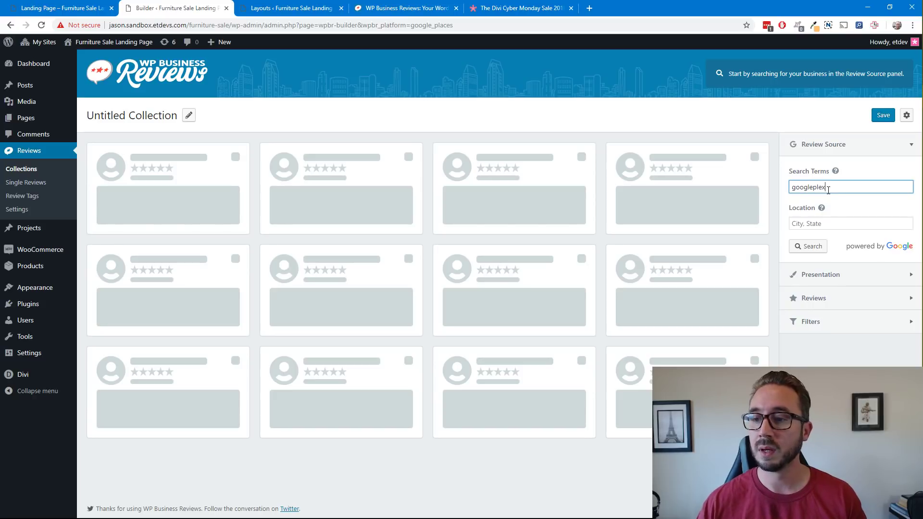
left_click(827, 224)
type("mountain view, ca")
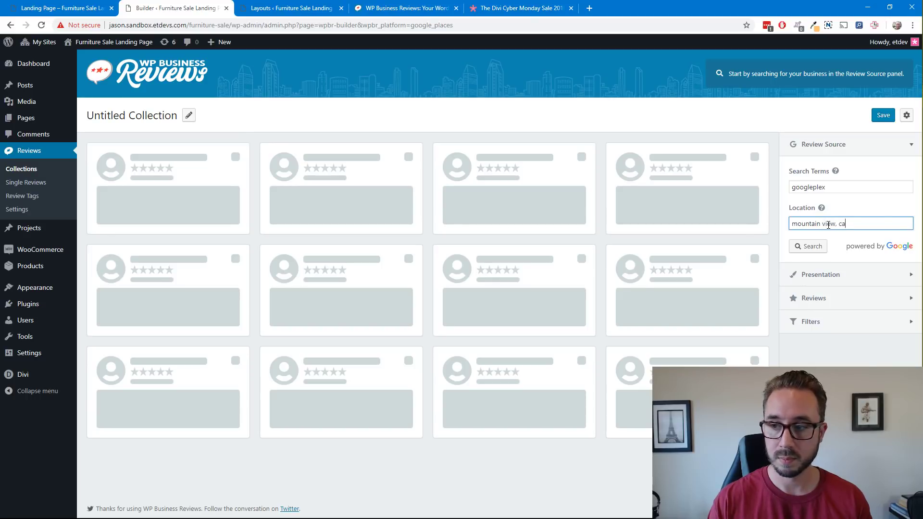
key("Return")
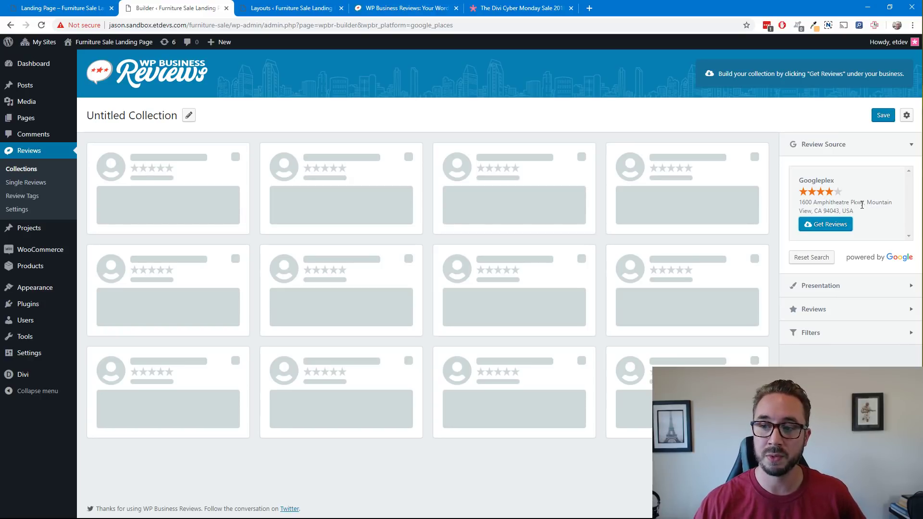
left_click(826, 226)
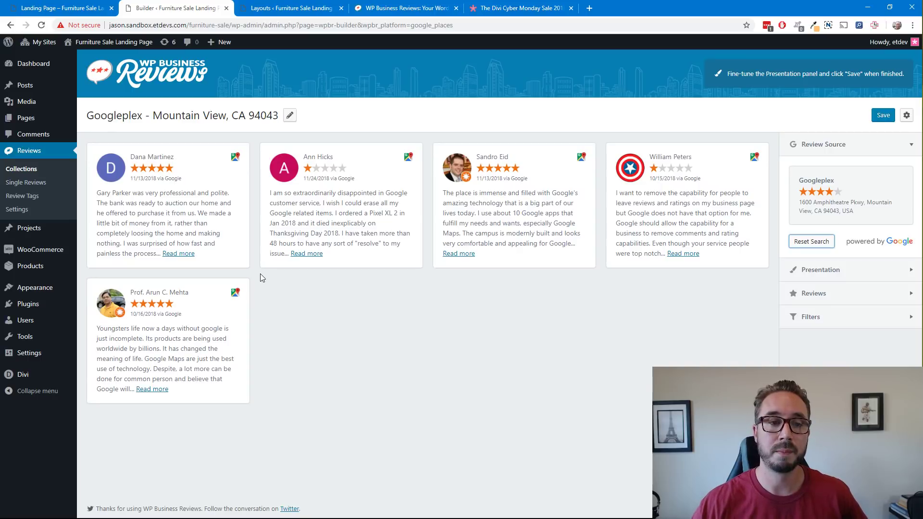
left_click(536, 349)
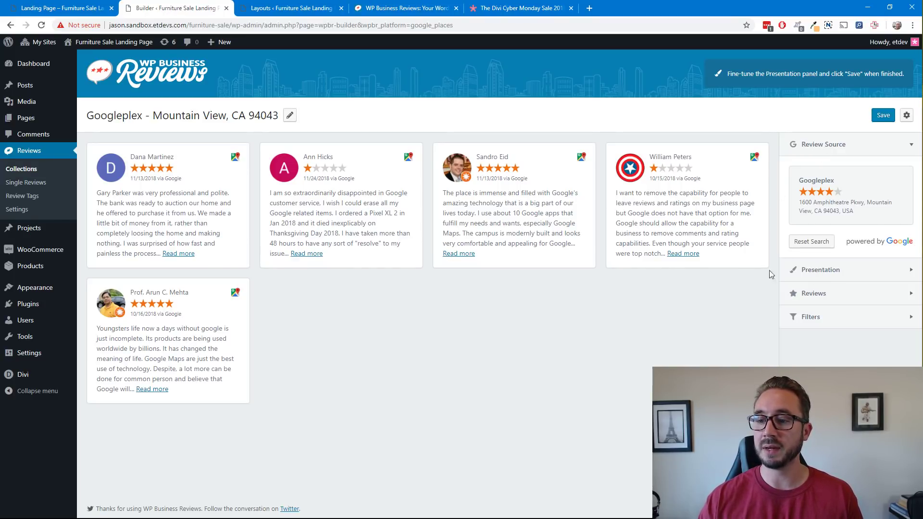
Step: Try the Dark presentation style on the review collection, and set the style to Transparent
left_click(825, 275)
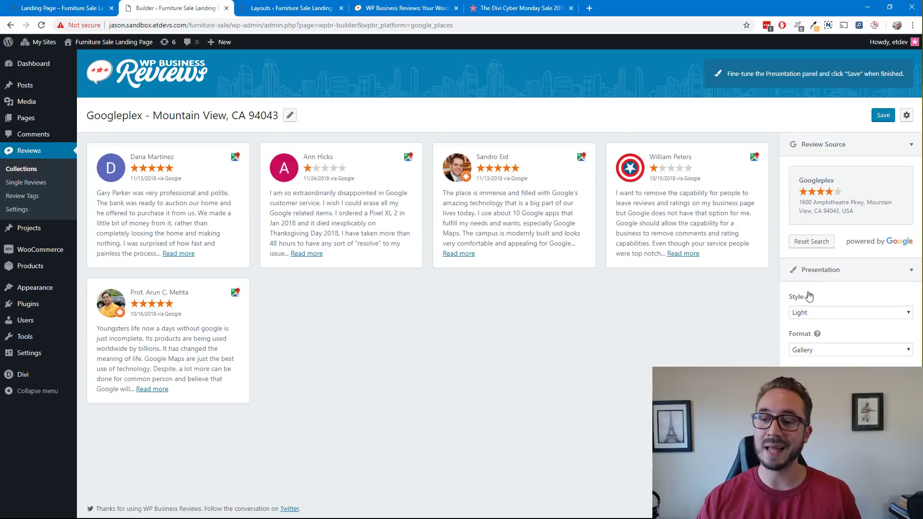
left_click(816, 313)
left_click(820, 335)
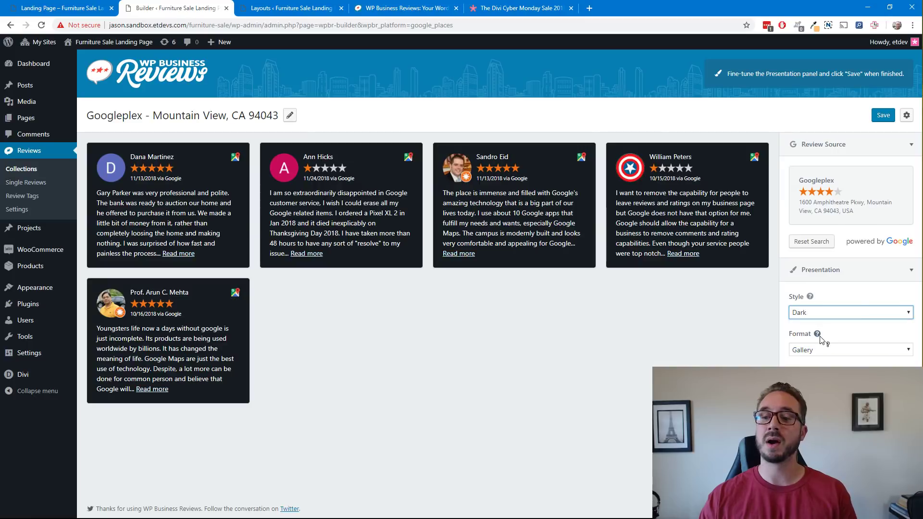
left_click(818, 313)
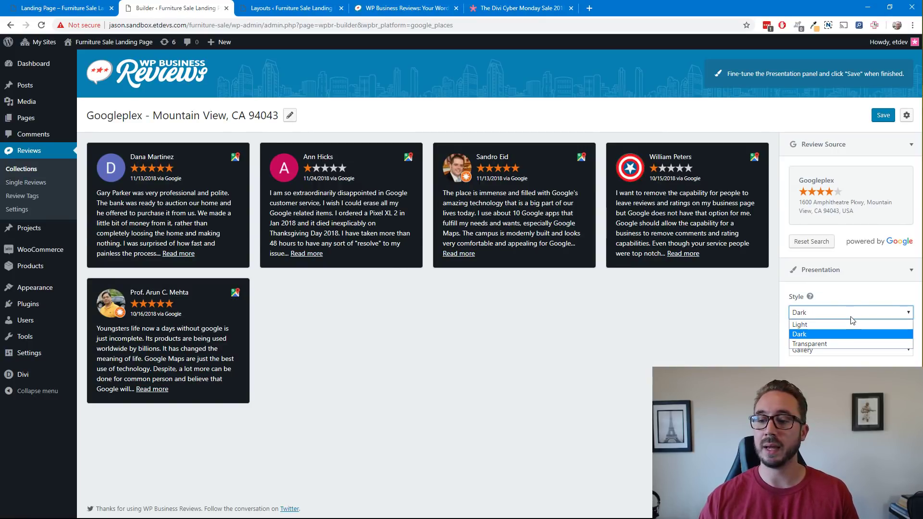
left_click(848, 343)
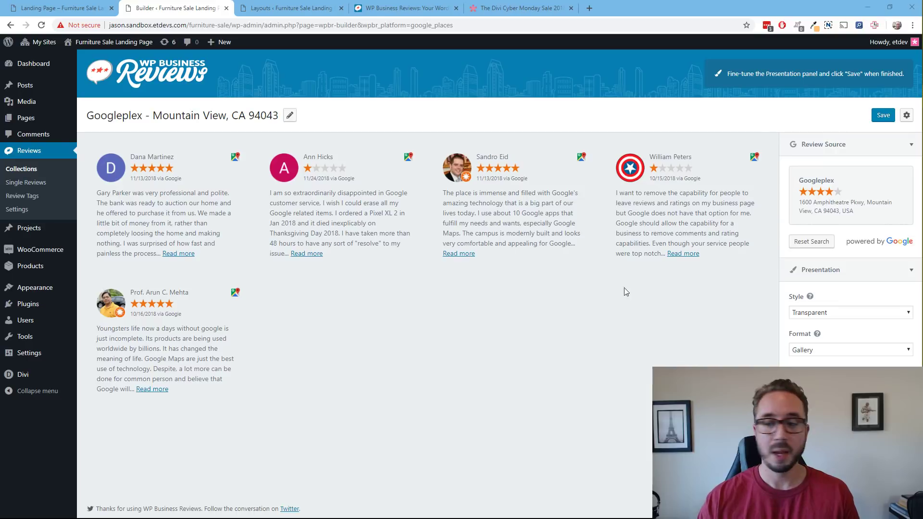
Step: Switch the collection's format to Carousel and swipe forward and back through the review slides
left_click(823, 353)
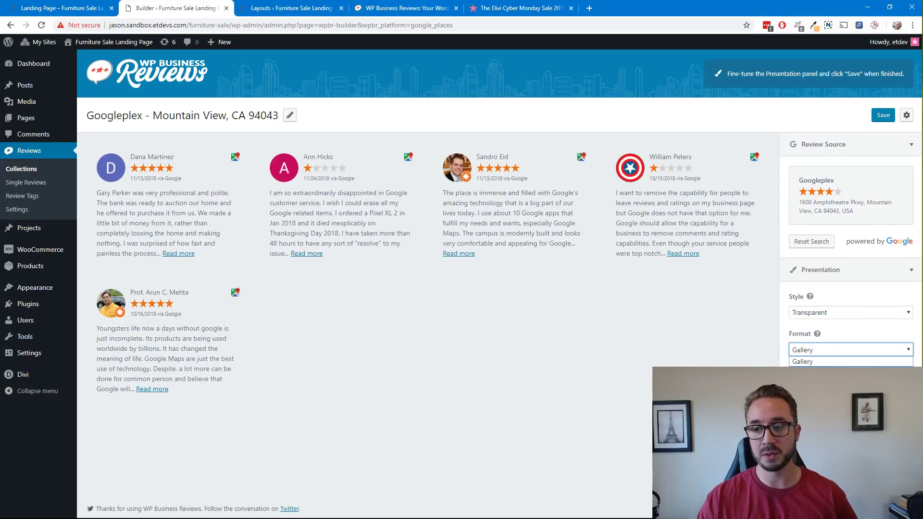
left_click(823, 373)
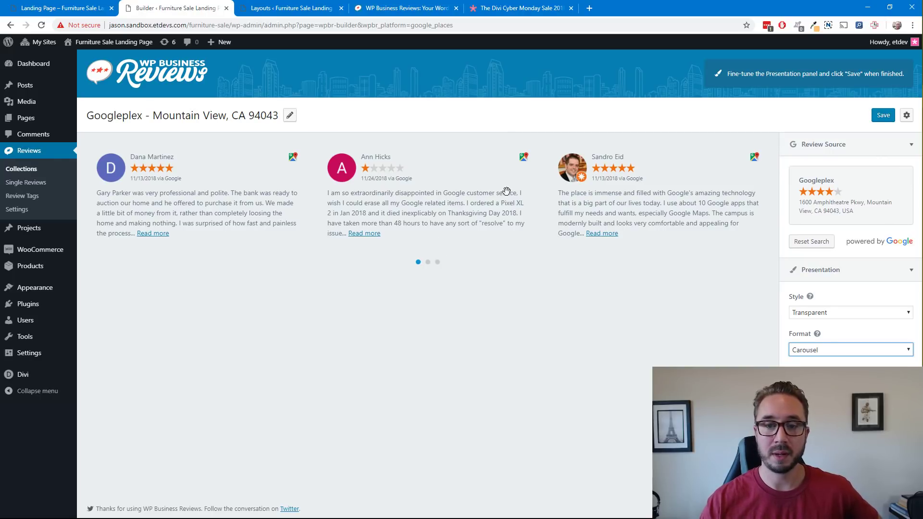
left_click_drag(507, 190, 342, 191)
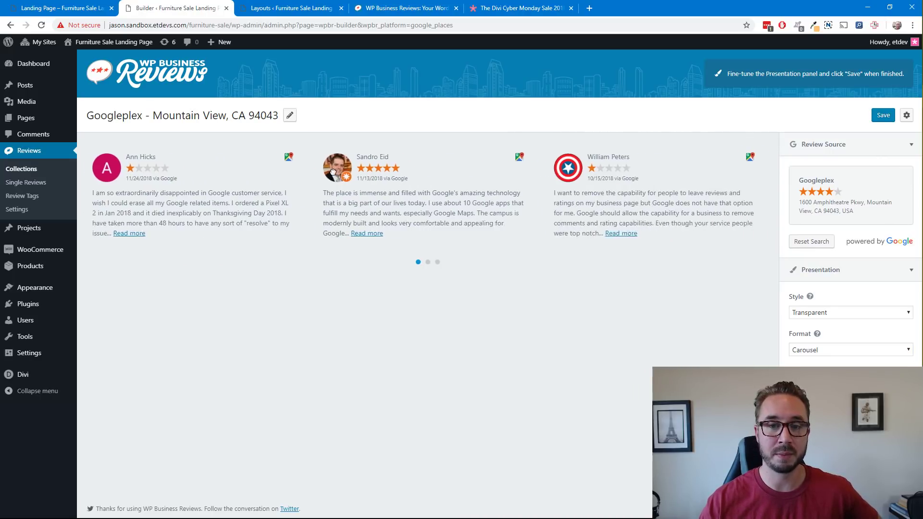
left_click_drag(563, 184, 346, 181)
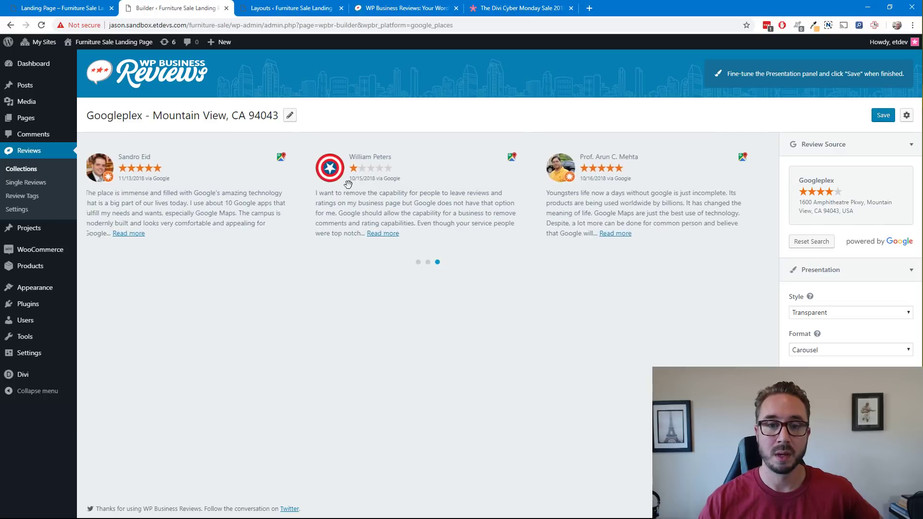
left_click_drag(576, 183, 596, 182)
left_click_drag(364, 181, 625, 211)
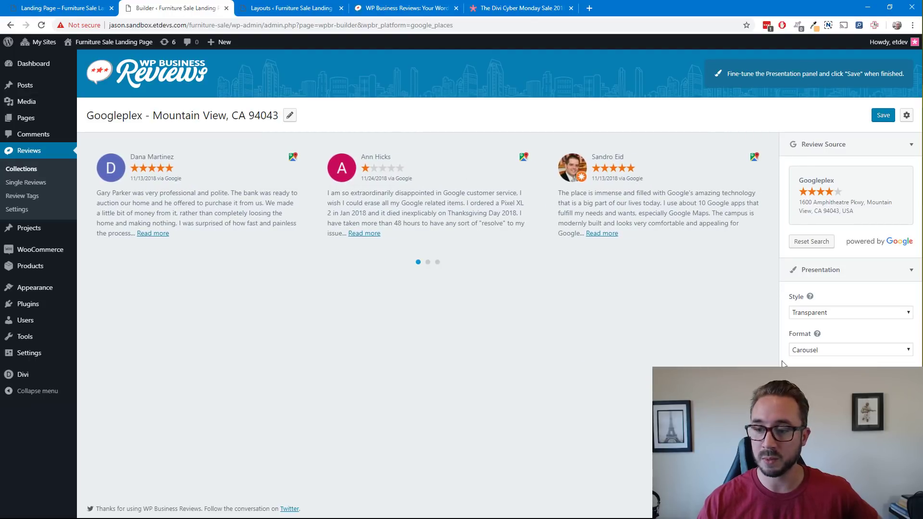
Step: Preview the collection in the List format and set the format back to Gallery
left_click(820, 351)
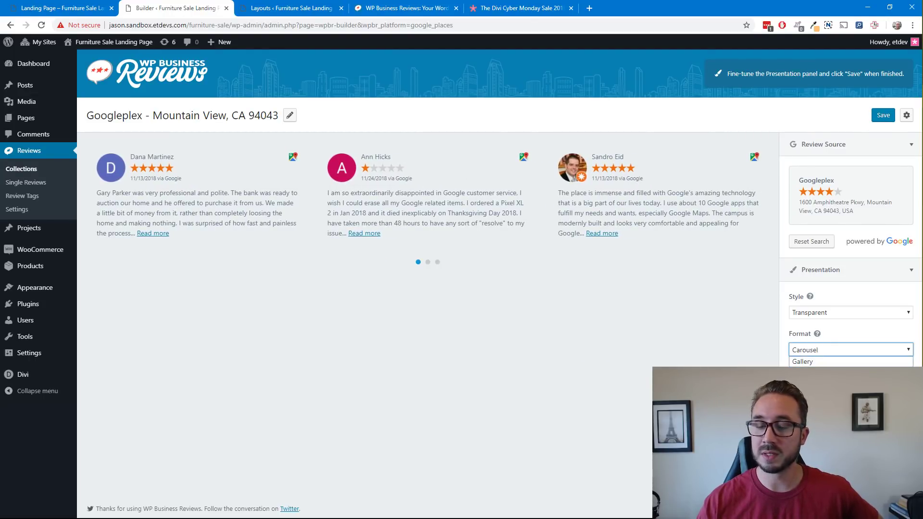
left_click(820, 373)
scroll(466, 219, "down", 2)
scroll(467, 219, "up", 2)
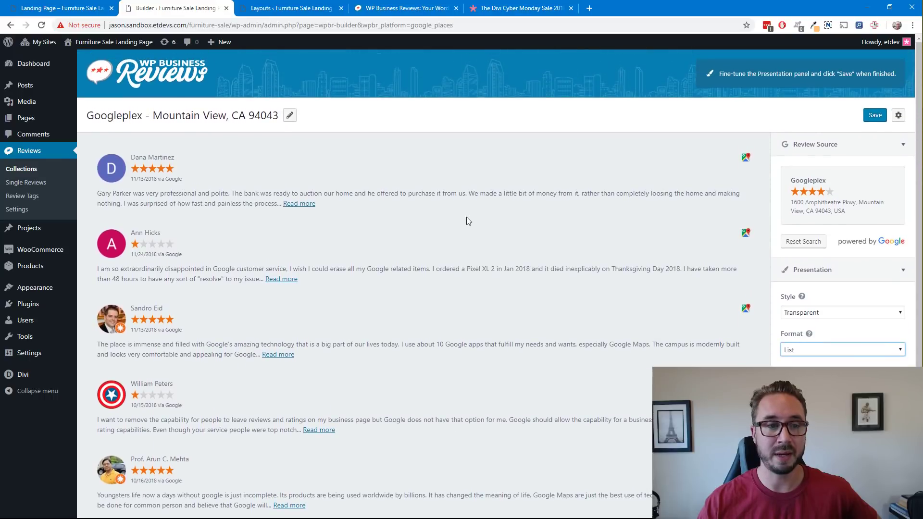
left_click(817, 351)
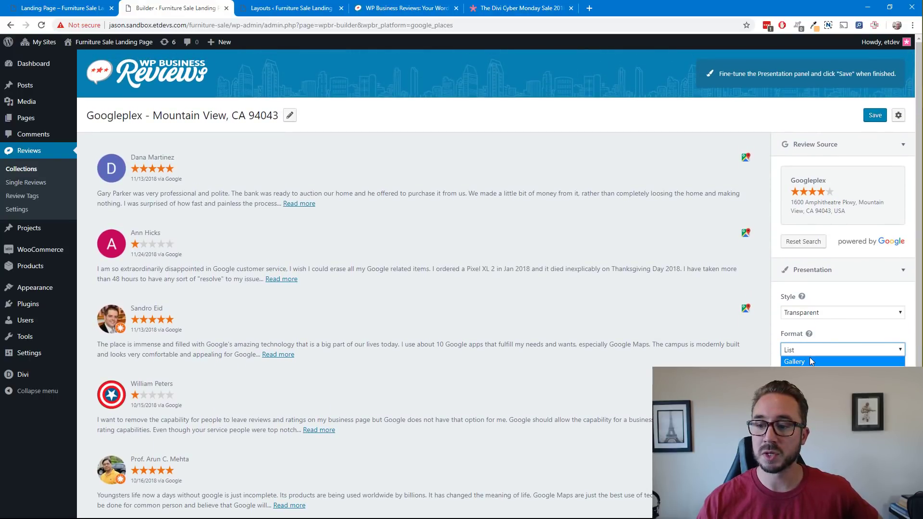
left_click(817, 362)
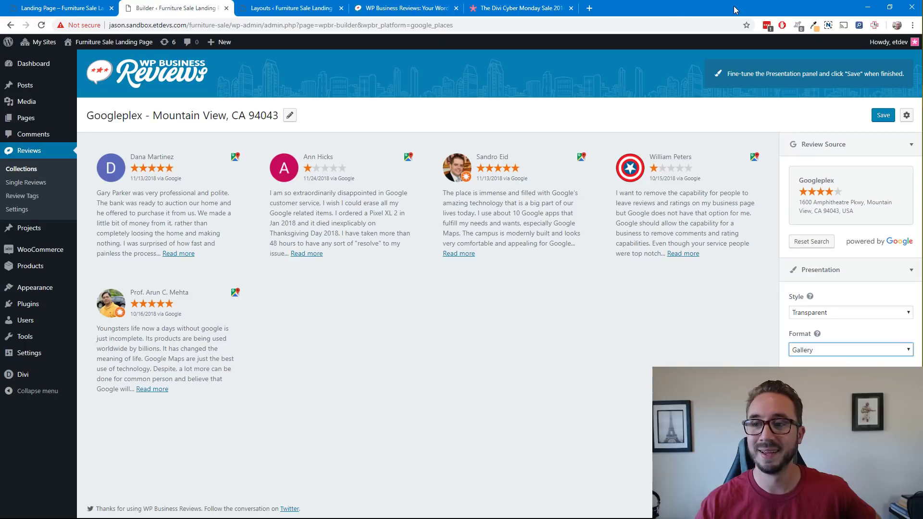
Step: Restore the browser from full screen, move it to the screen's upper-left corner and resize it to full height beside the empty desktop
left_click_drag(734, 12, 453, 69)
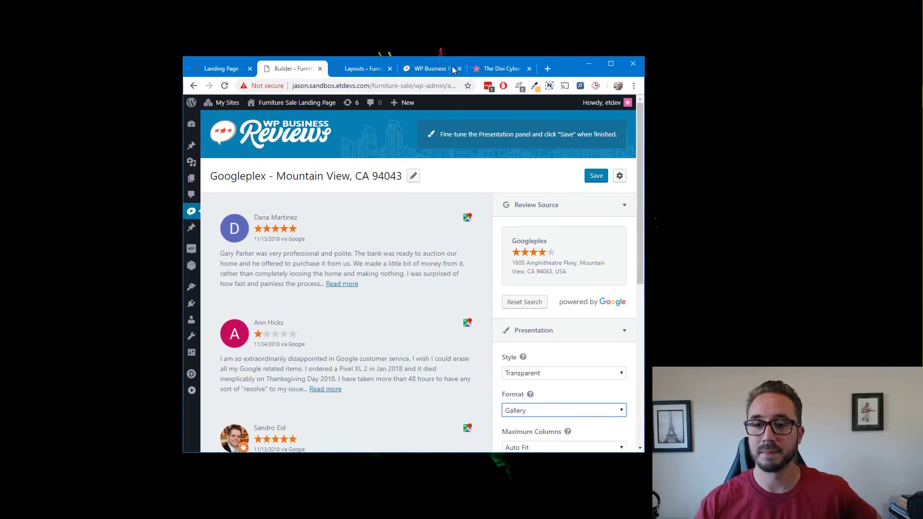
left_click_drag(646, 166, 805, 167)
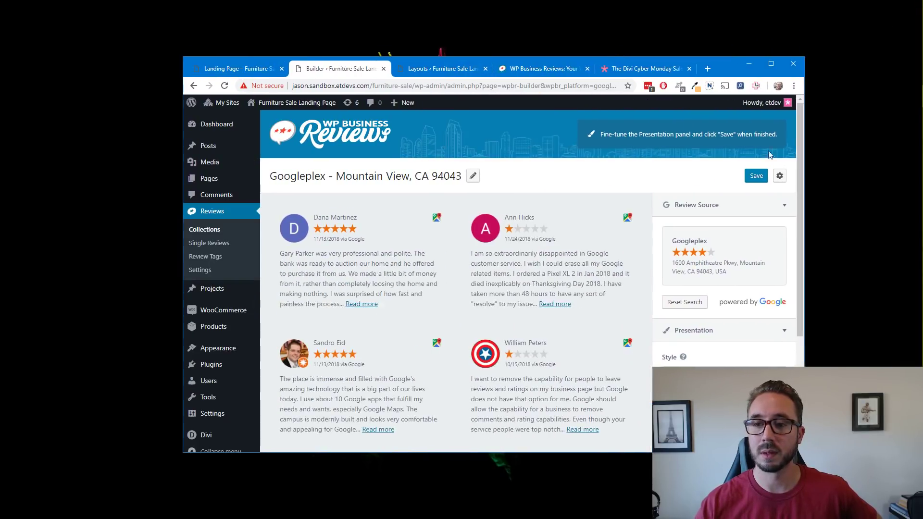
left_click_drag(729, 64, 547, 8)
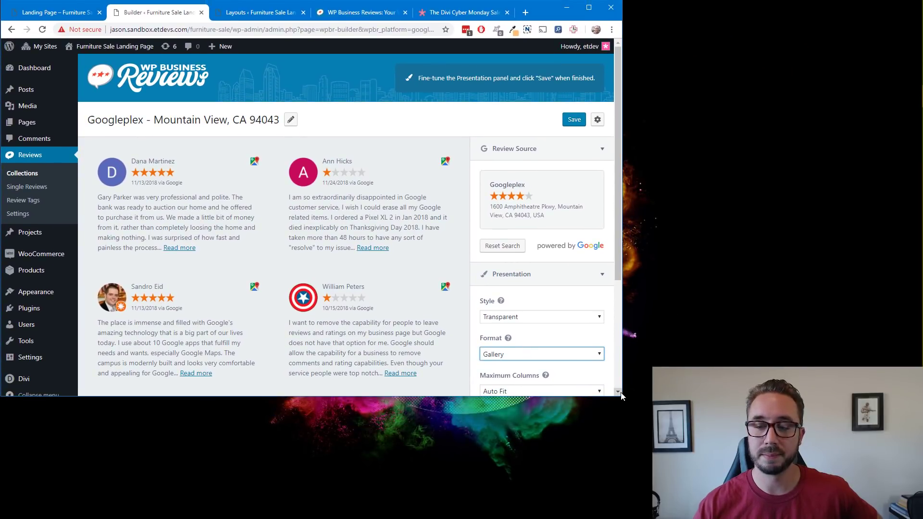
left_click_drag(622, 399, 647, 516)
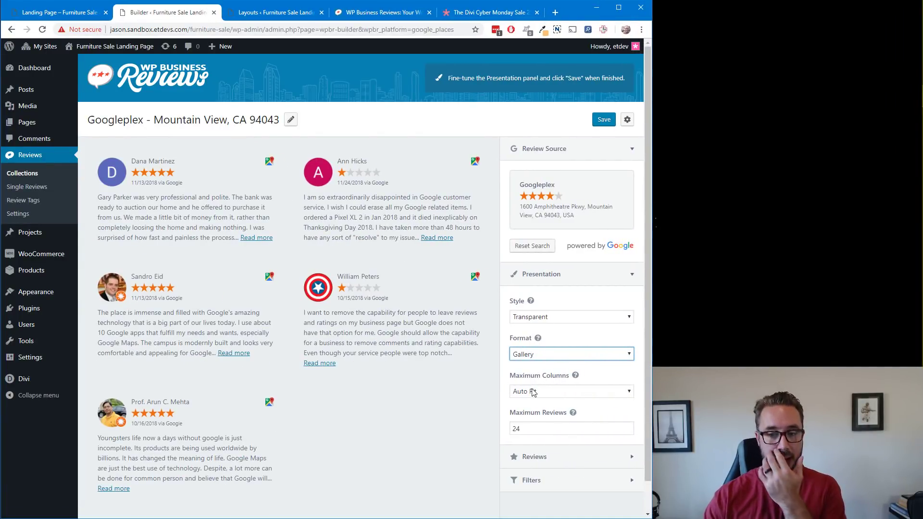
Step: Look through the Maximum Columns options, keeping Auto Fit, and check the Maximum Reviews setting
scroll(544, 415, "down", 1)
scroll(548, 404, "up", 1)
scroll(550, 385, "down", 1)
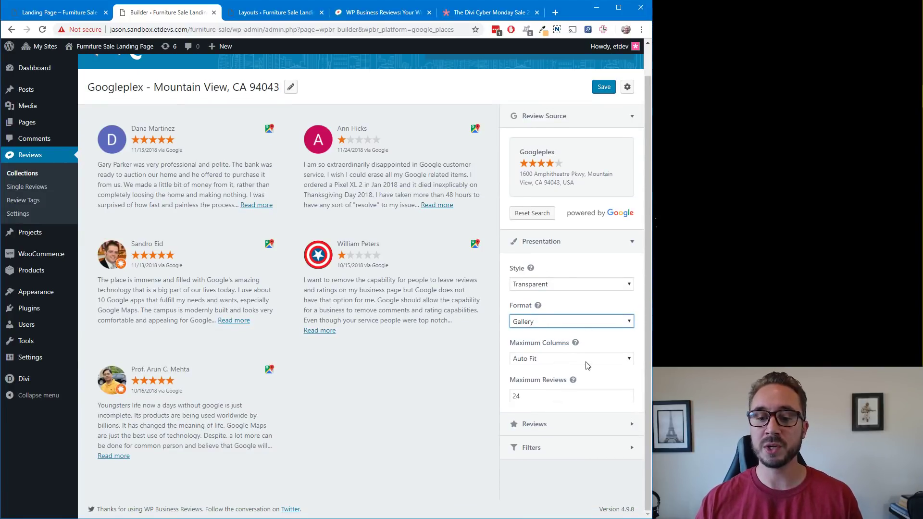
left_click(553, 360)
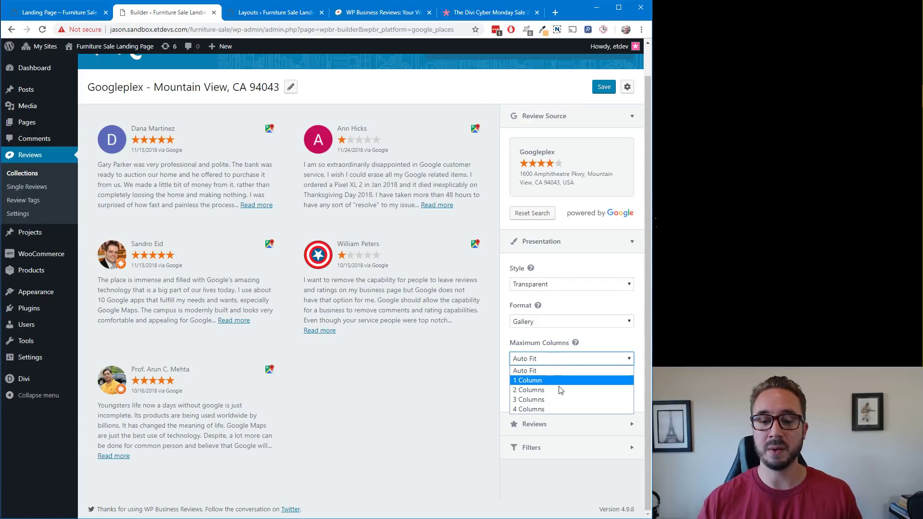
left_click(546, 370)
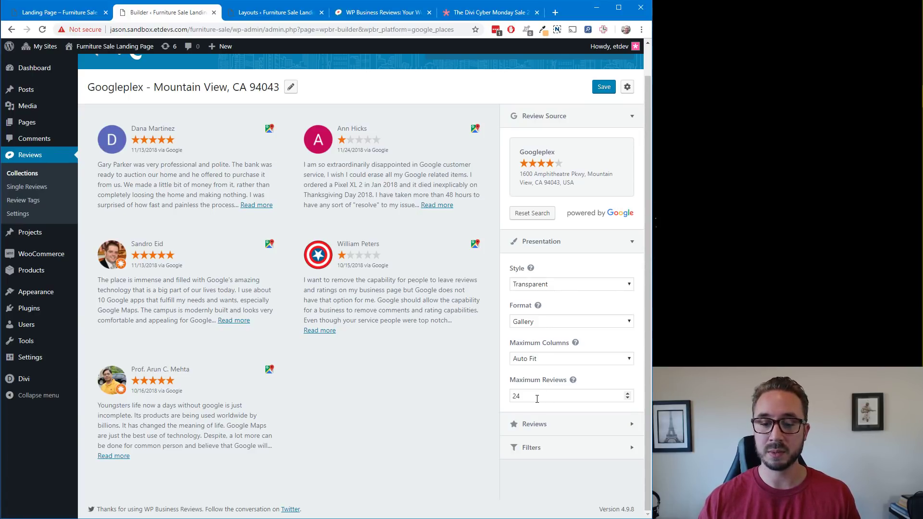
left_click(537, 399)
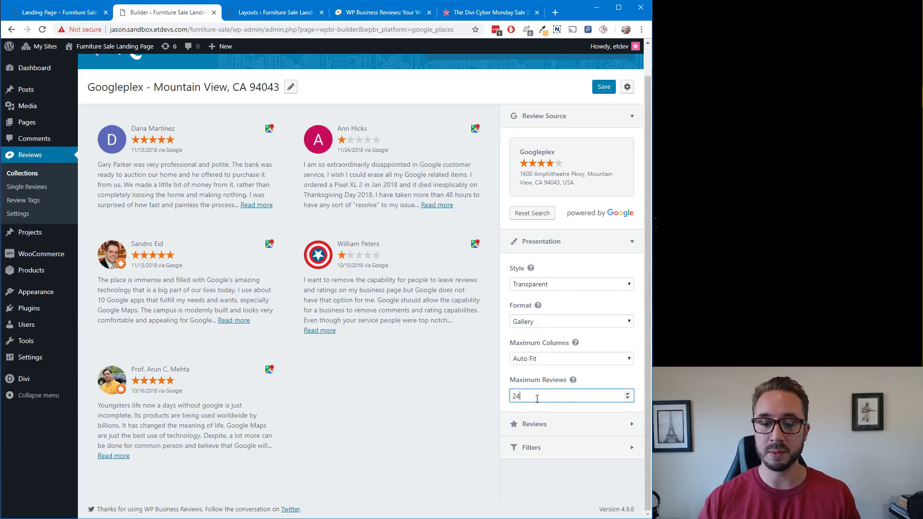
Step: Expand the Reviews settings of the collection and hide the Reviewer Image component
left_click(556, 427)
scroll(504, 423, "down", 3)
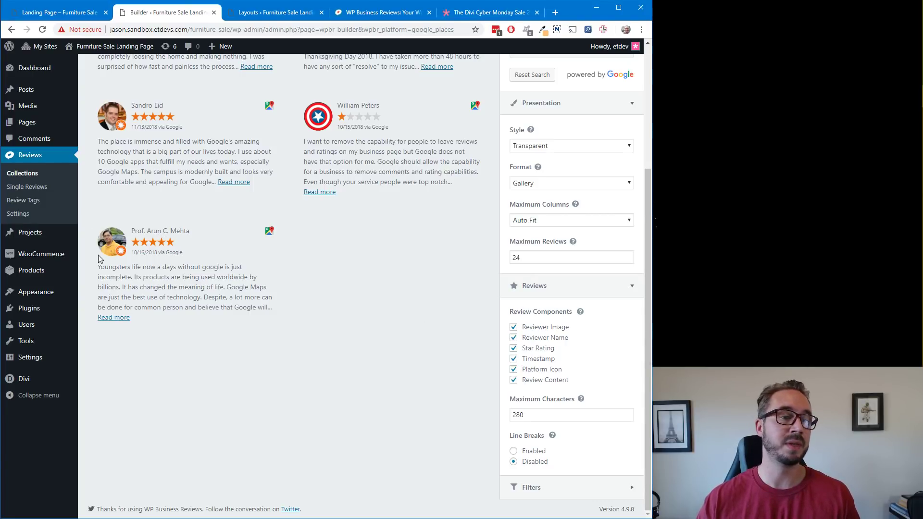
scroll(196, 179, "up", 3)
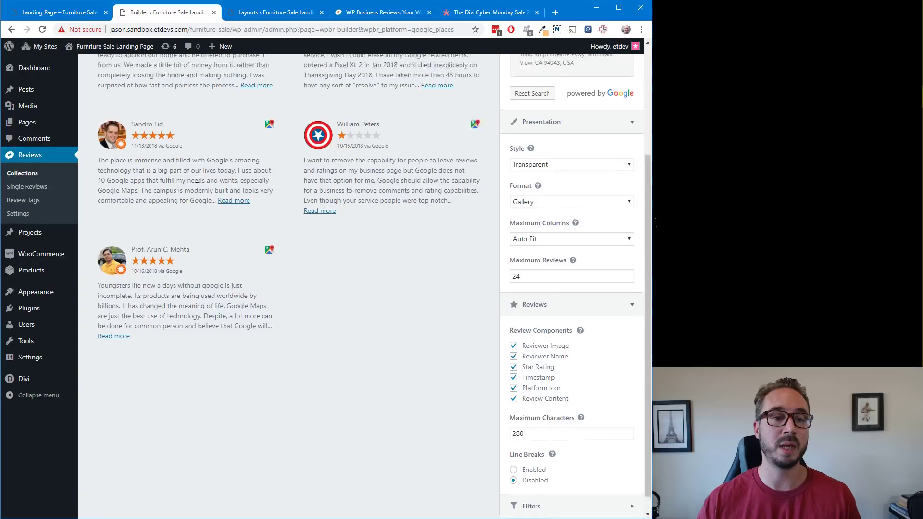
scroll(176, 176, "down", 3)
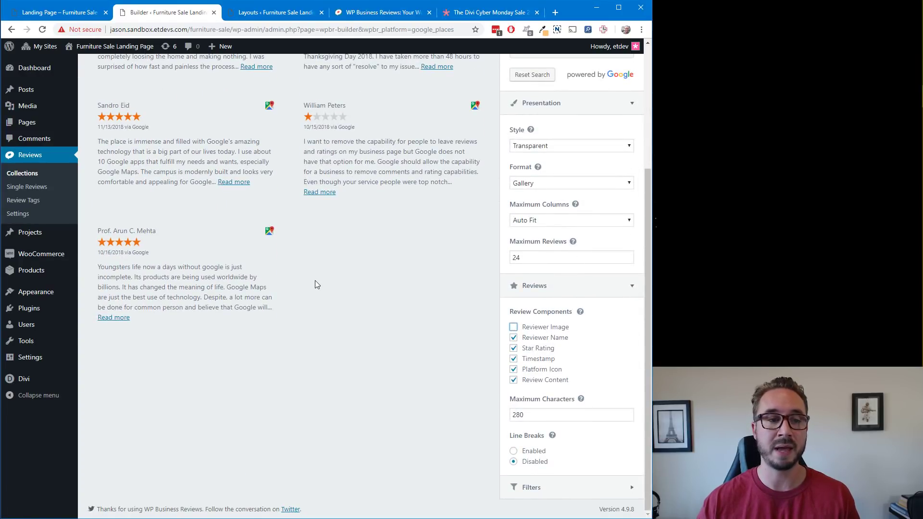
scroll(510, 336, "down", 1)
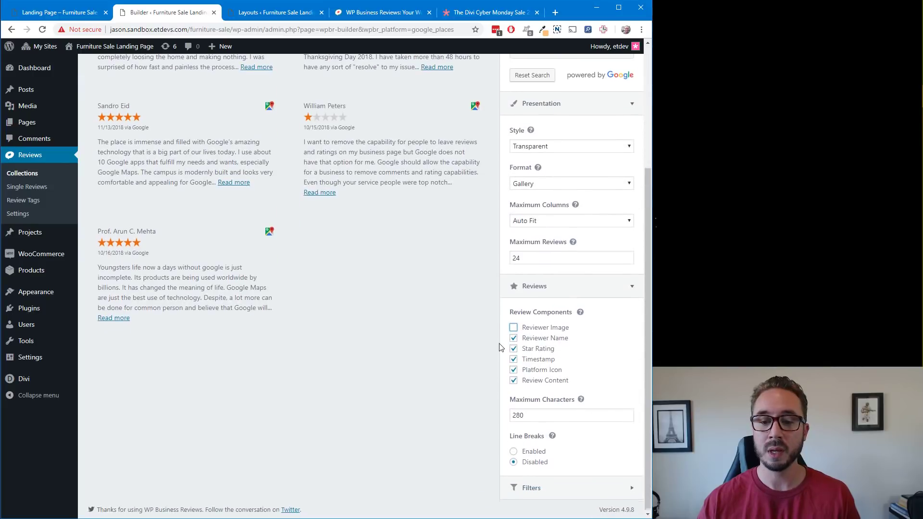
Step: Try hiding the Reviewer Name and the Star Rating, and turn both components back on
left_click(513, 337)
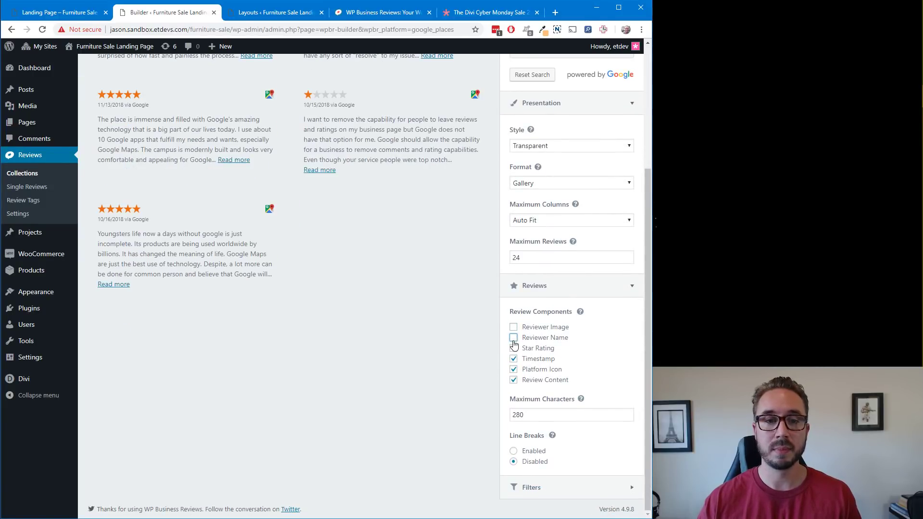
left_click(514, 338)
left_click(513, 349)
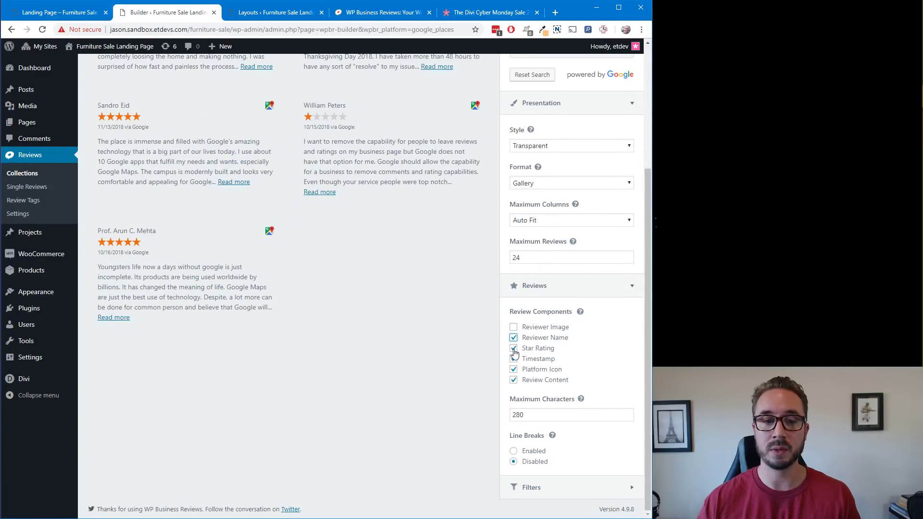
left_click(514, 350)
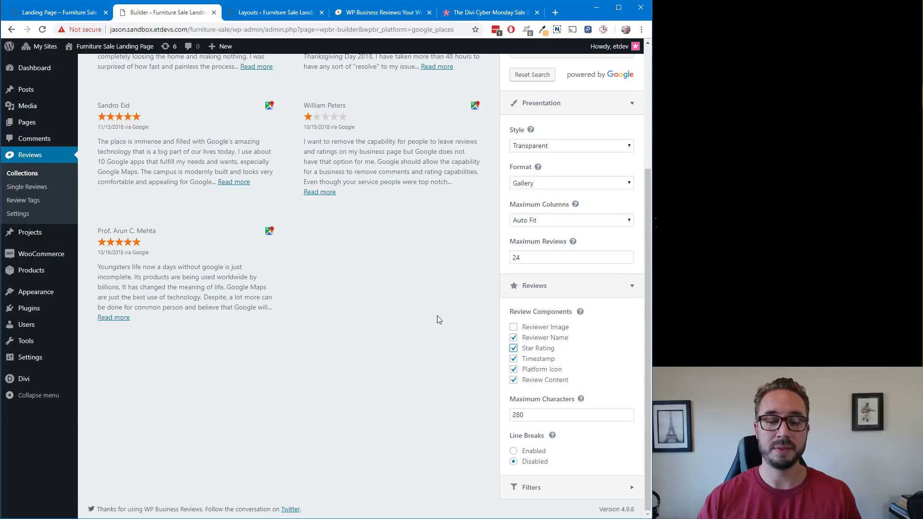
Step: Try hiding the Review Content component, and turn it back on
scroll(441, 321, "up", 4)
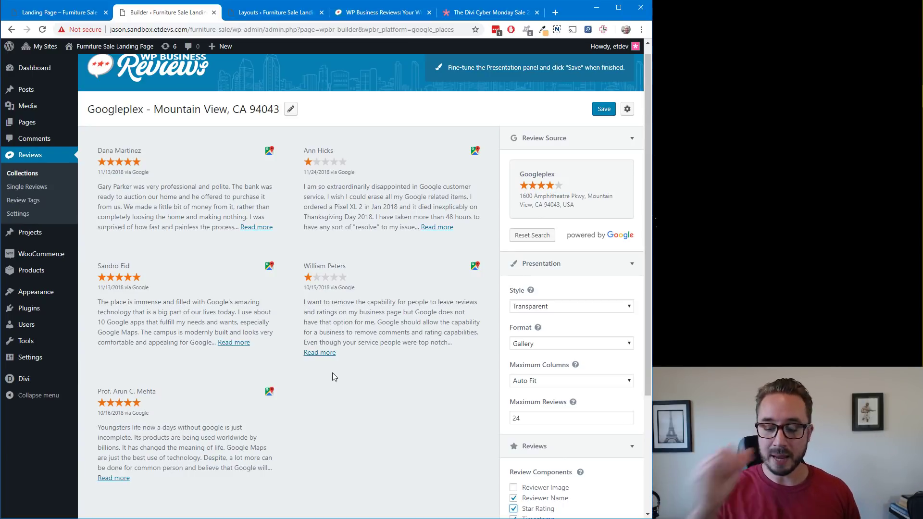
scroll(578, 424, "down", 3)
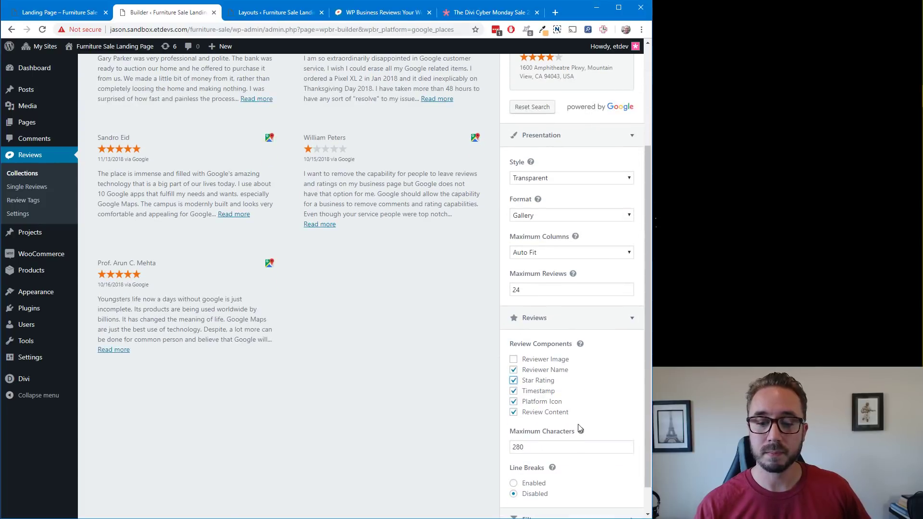
scroll(354, 252, "up", 1)
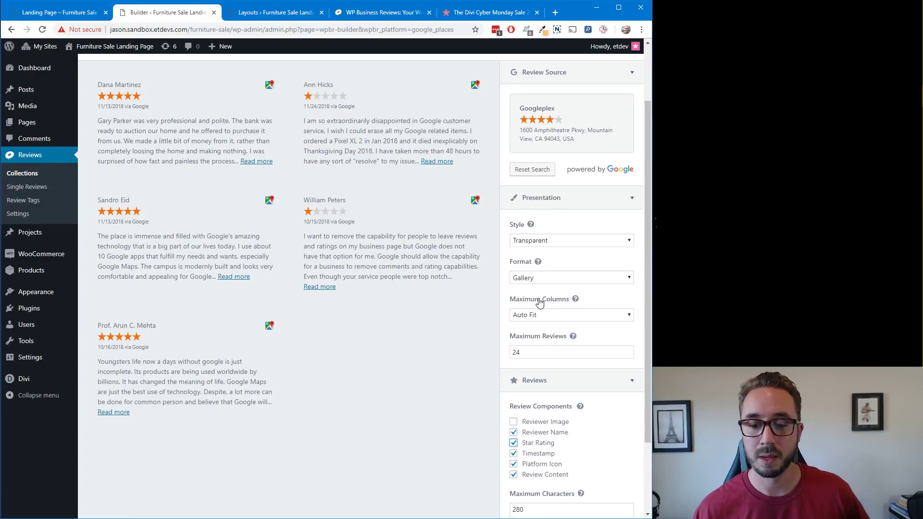
scroll(538, 303, "down", 1)
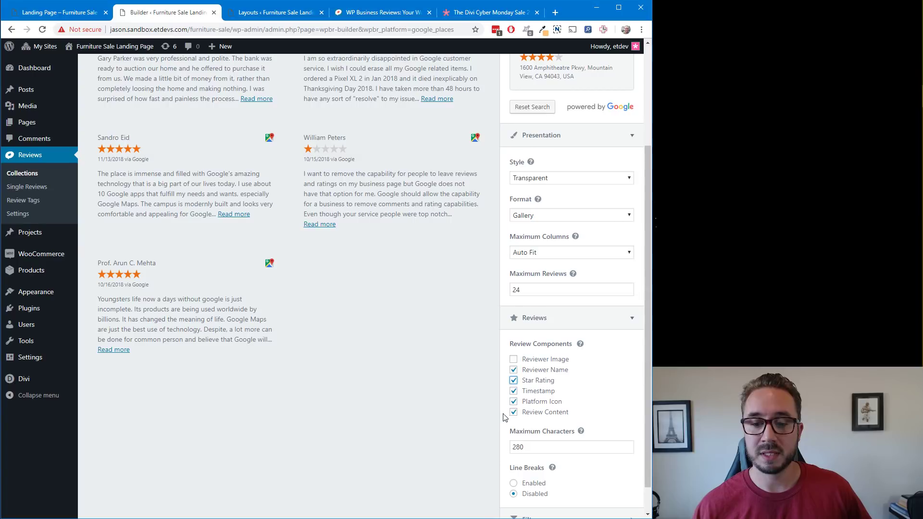
left_click(514, 413)
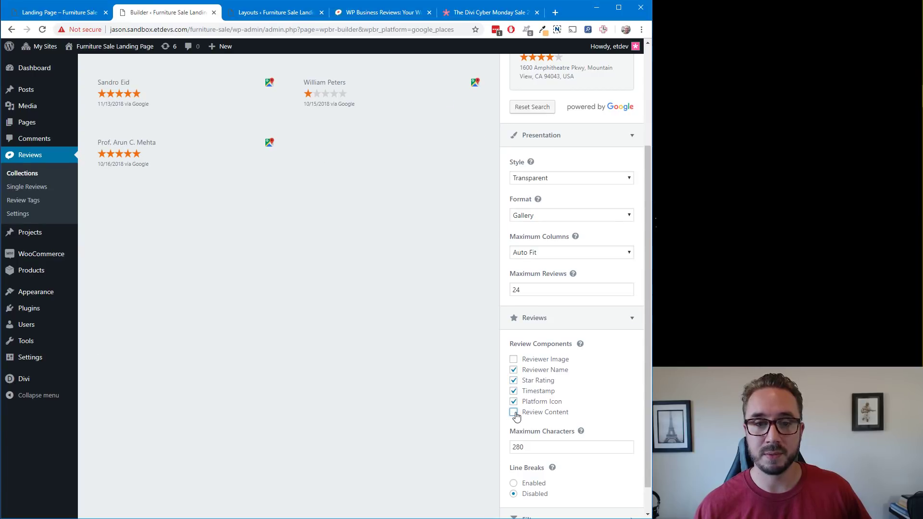
left_click(513, 412)
scroll(405, 282, "up", 2)
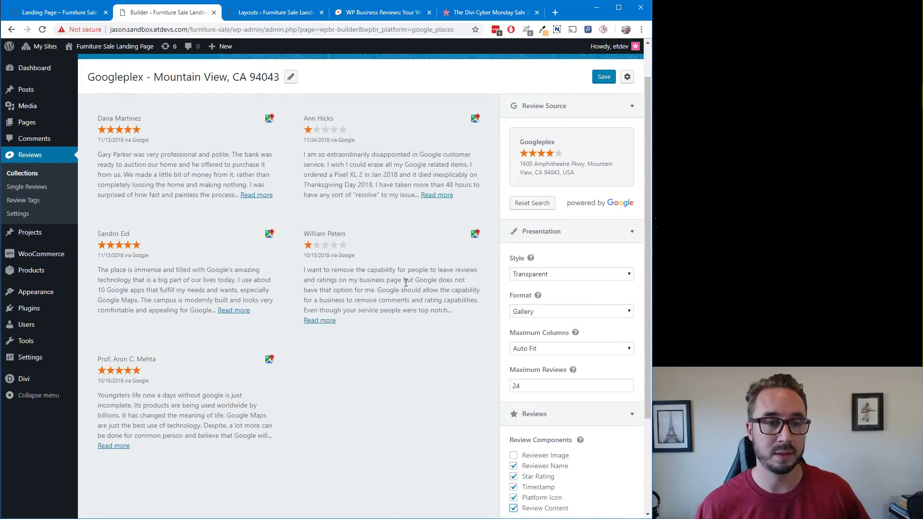
Step: Expand the collection's Filters and set the Minimum Rating to 5 stars
scroll(406, 282, "down", 3)
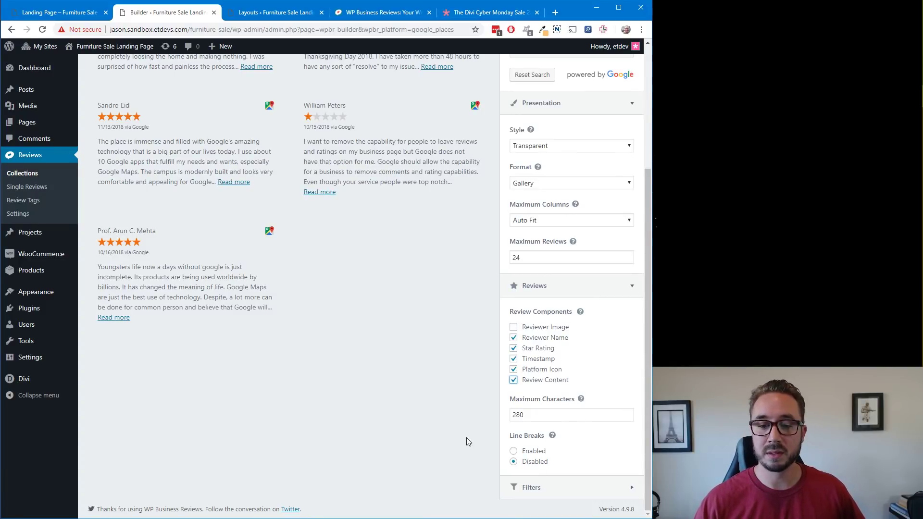
left_click(541, 488)
scroll(486, 391, "down", 2)
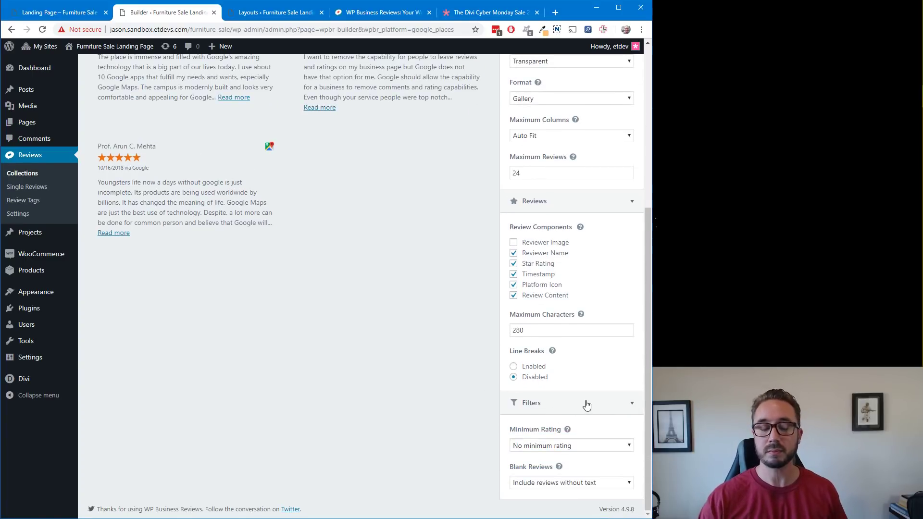
left_click(540, 451)
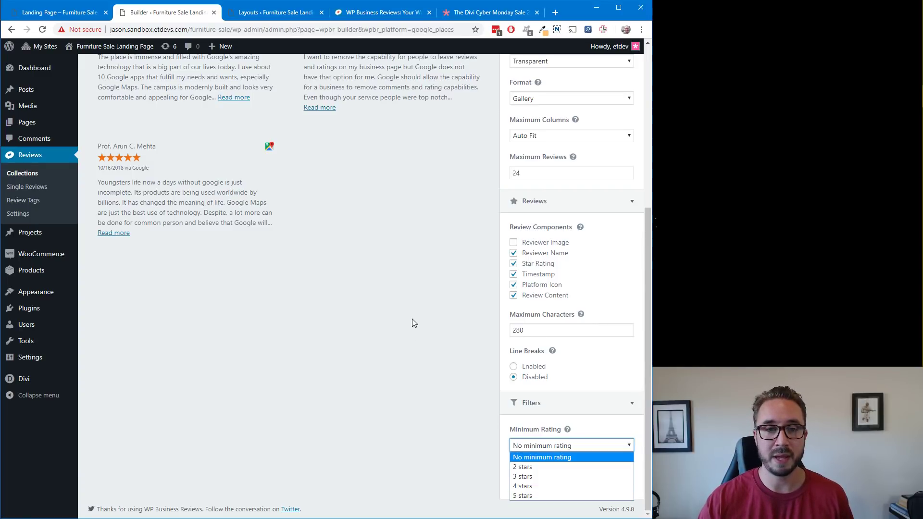
scroll(412, 318, "up", 3)
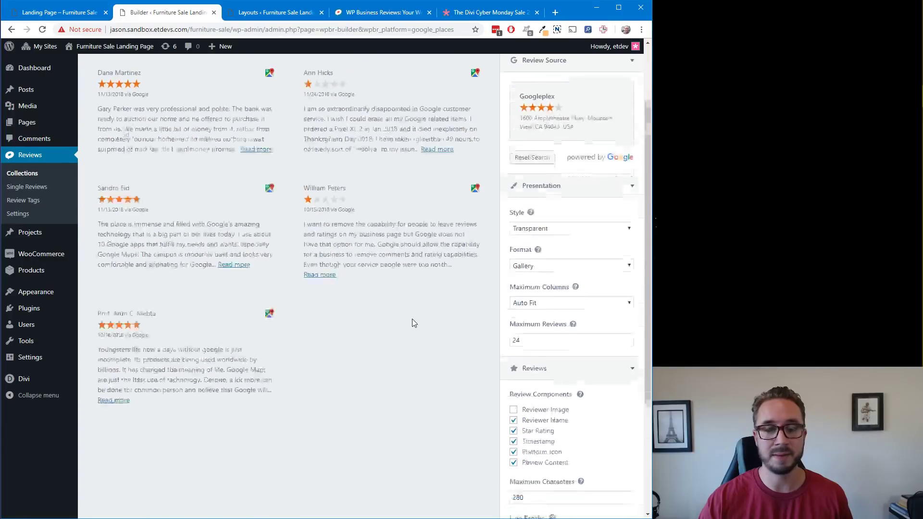
scroll(412, 318, "down", 4)
left_click(530, 448)
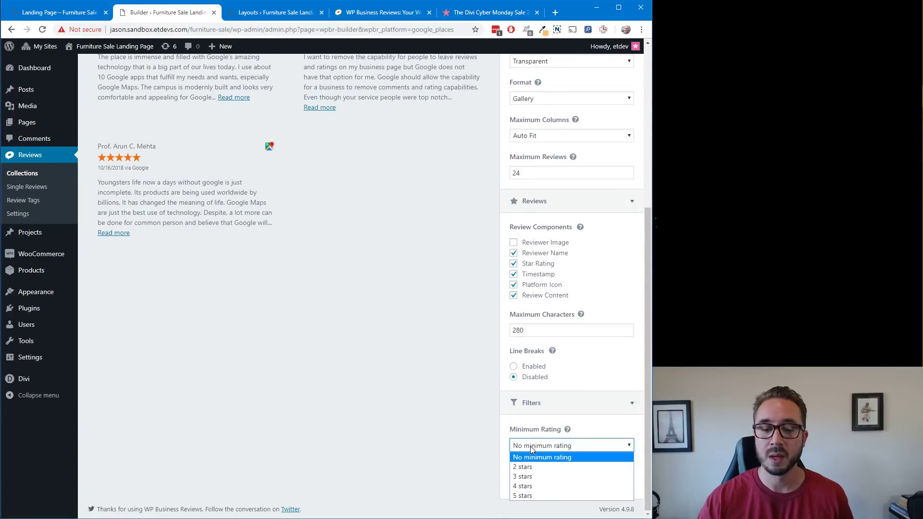
left_click(537, 496)
Step: Examine which reviews the minimum rating filter highlights for removal, and check the Blank Reviews filter
scroll(398, 342, "up", 4)
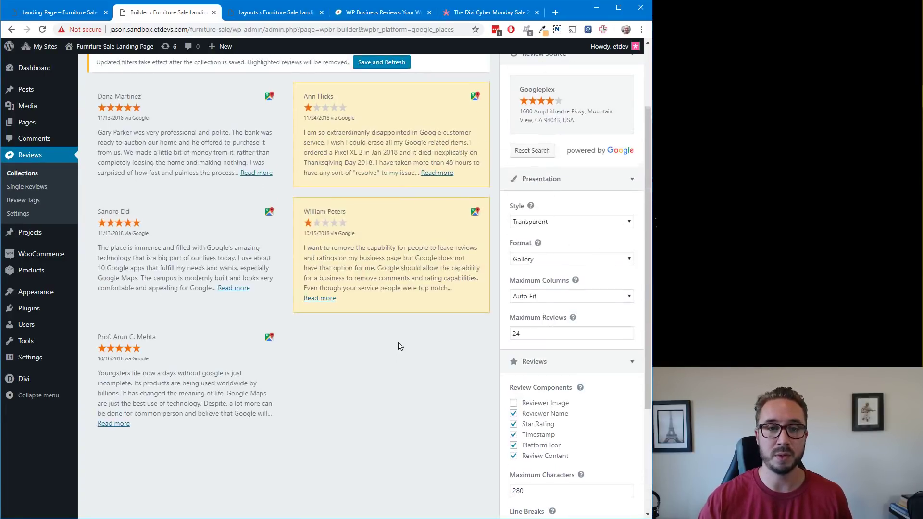
scroll(398, 344, "down", 3)
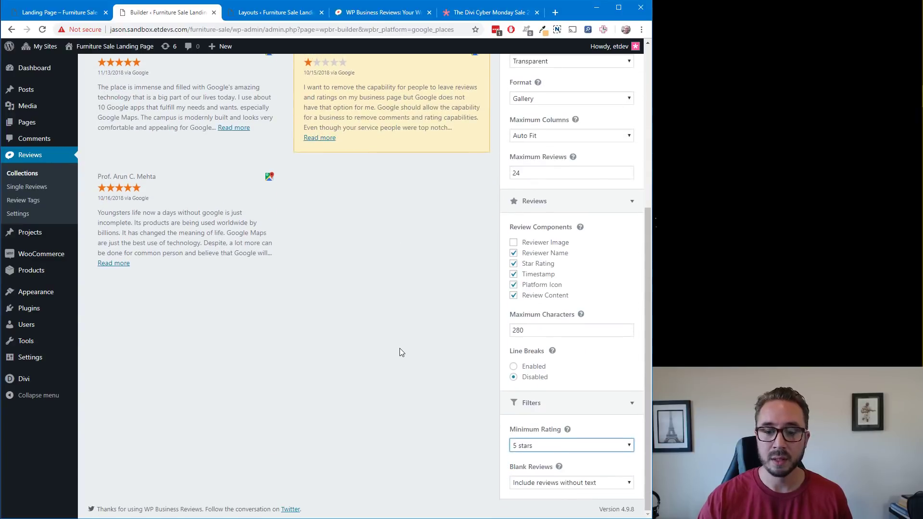
scroll(449, 355, "up", 4)
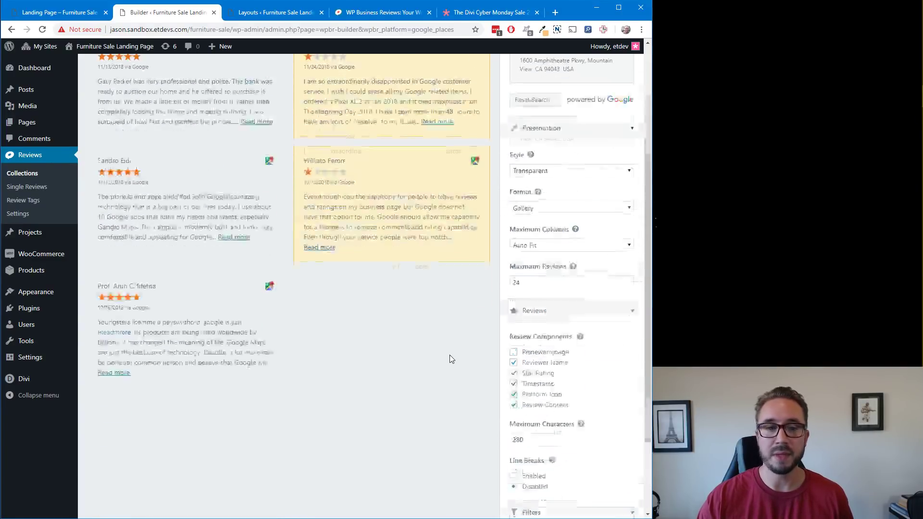
scroll(275, 240, "down", 1)
scroll(346, 247, "up", 1)
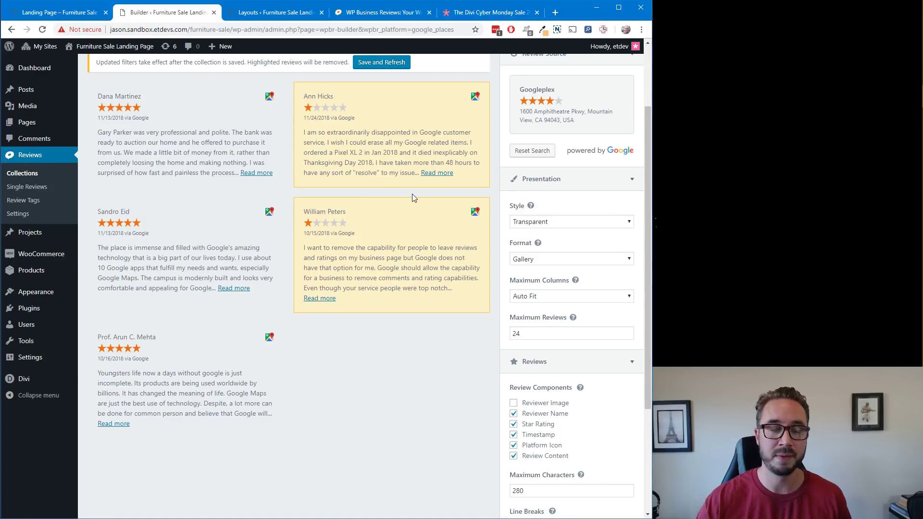
scroll(407, 193, "up", 1)
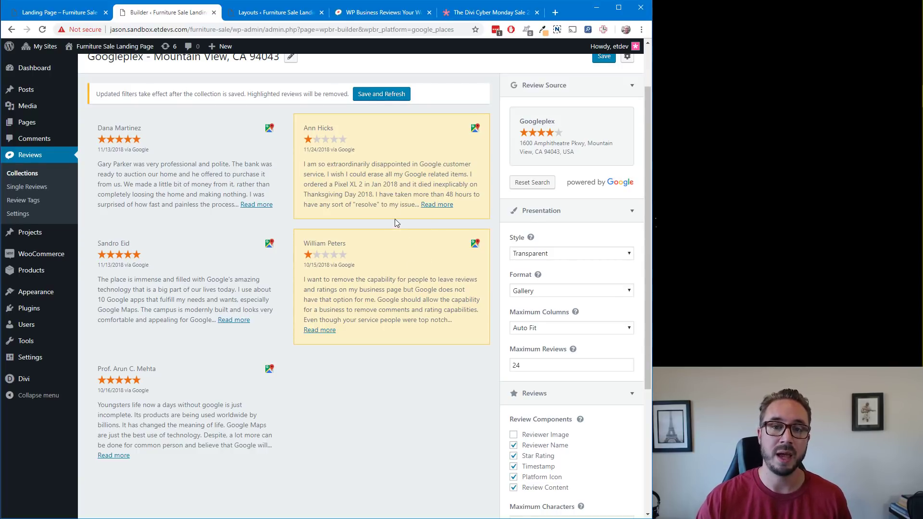
scroll(455, 375, "down", 4)
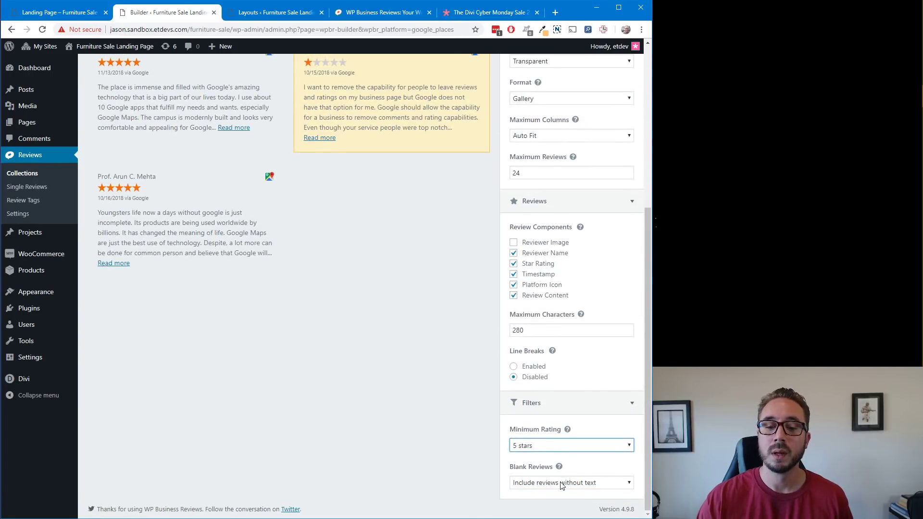
scroll(476, 417, "up", 5)
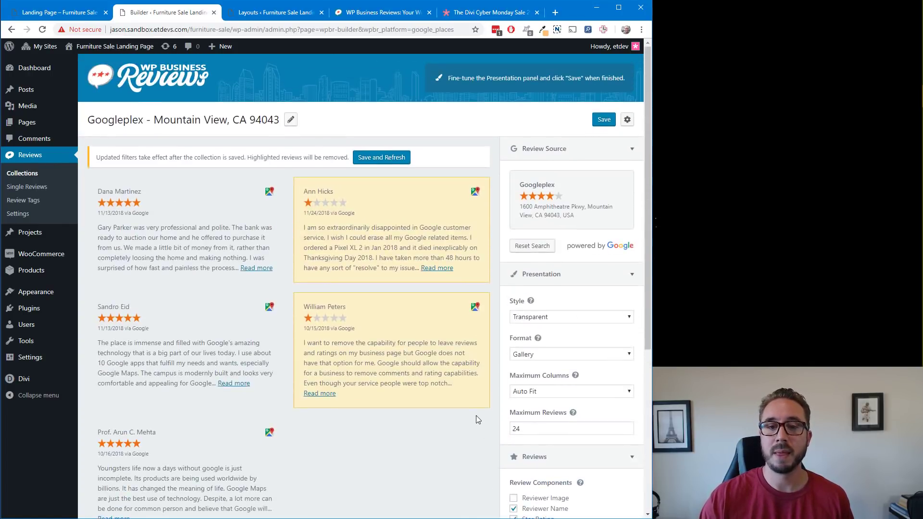
scroll(463, 424, "down", 4)
scroll(391, 428, "up", 3)
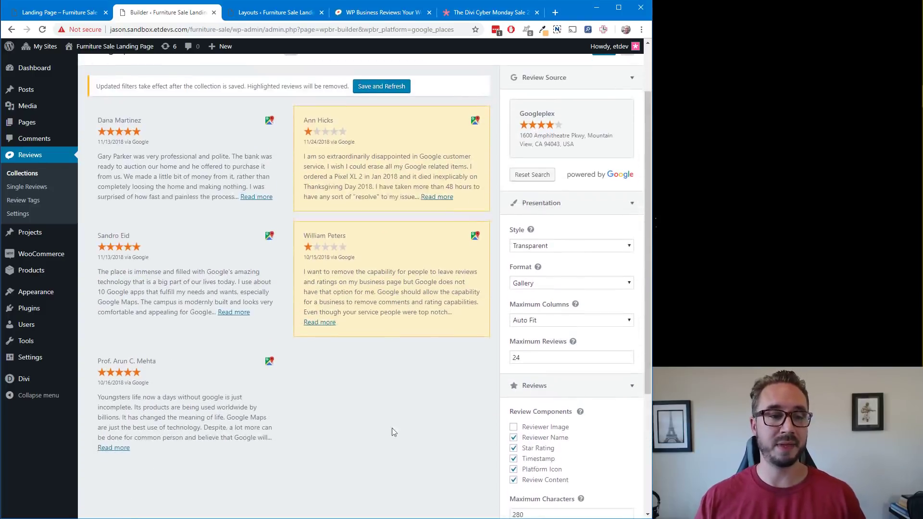
scroll(432, 385, "down", 1)
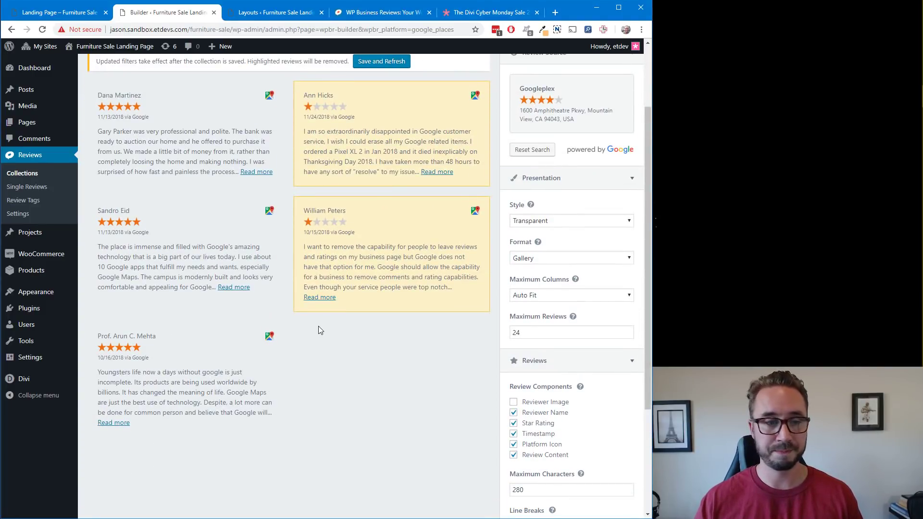
Step: Confirm 5 stars as the collection's Minimum Rating filter and save the Googleplex review collection
scroll(289, 353, "up", 2)
scroll(290, 353, "down", 2)
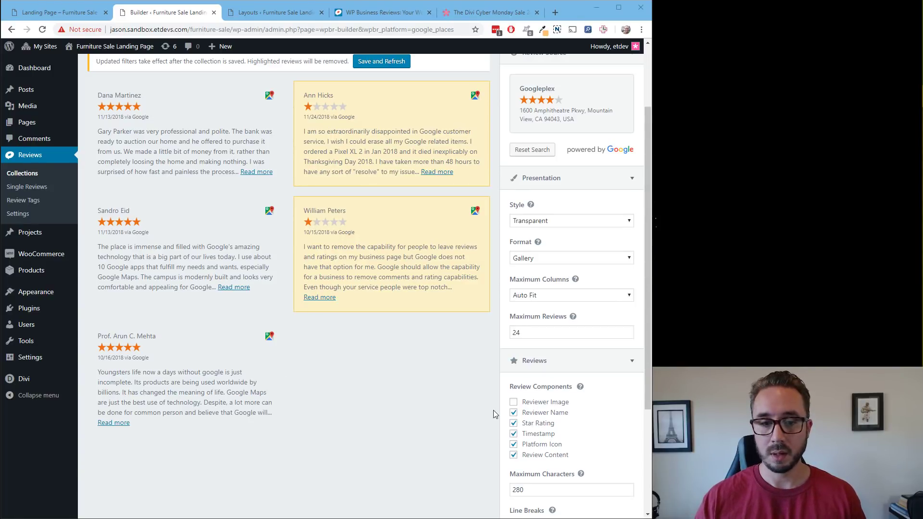
scroll(493, 410, "down", 3)
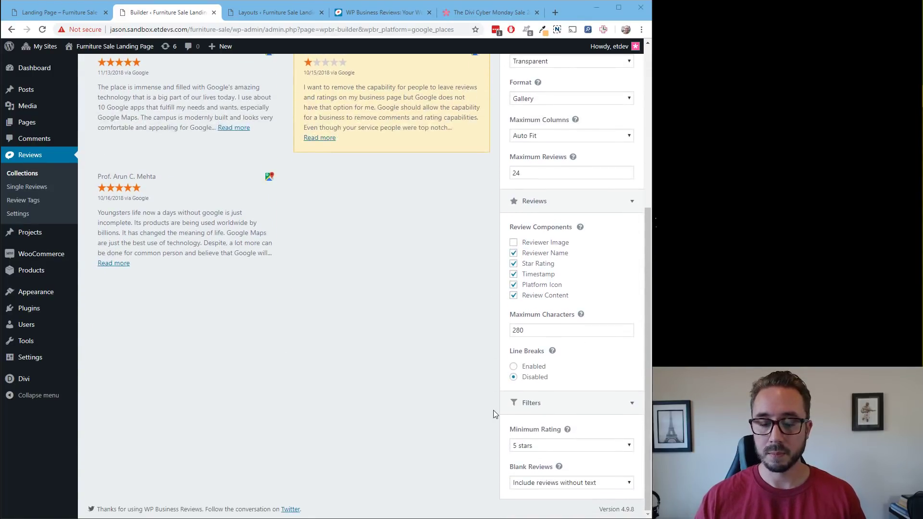
left_click(532, 446)
key("Return")
scroll(426, 385, "up", 5)
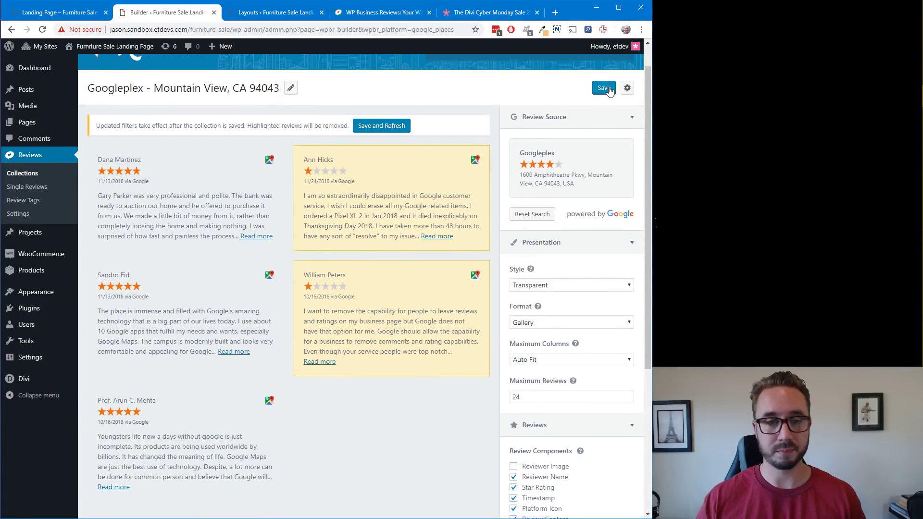
left_click(607, 90)
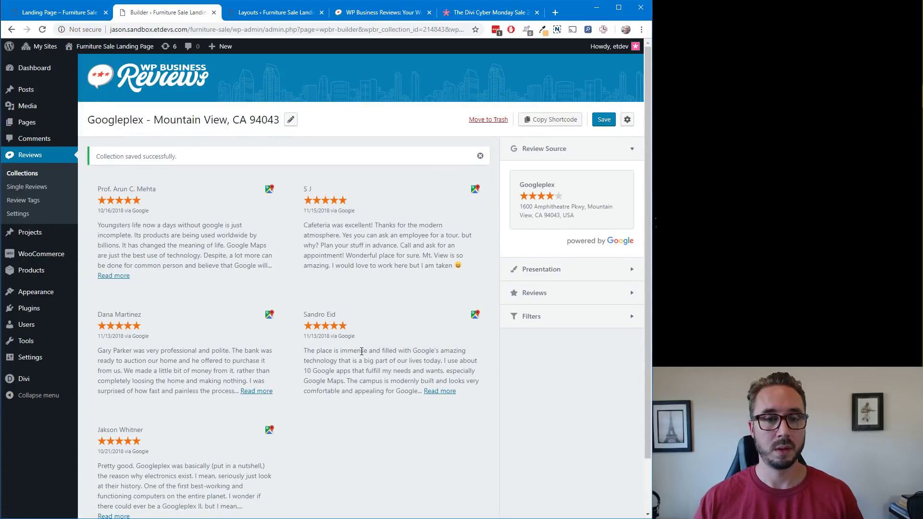
Step: Check the reviews in the saved collection and copy the collection's shortcode
scroll(361, 351, "down", 2)
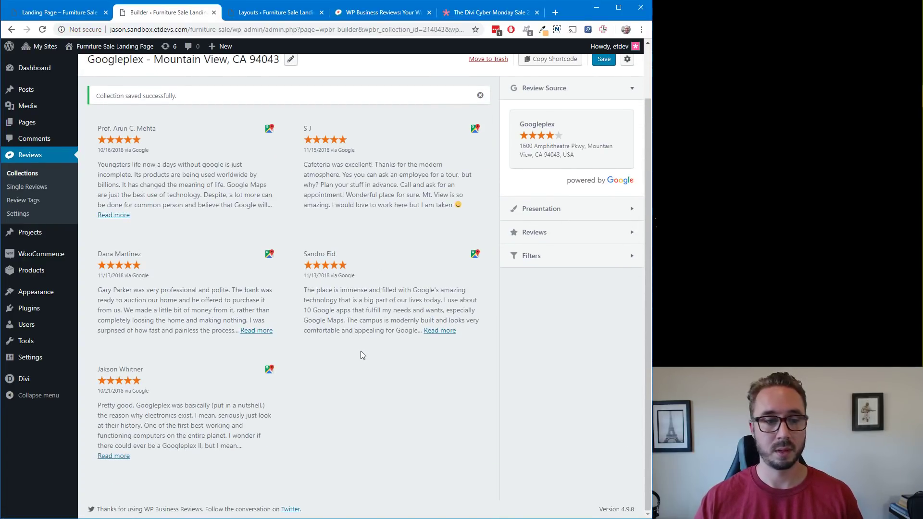
scroll(362, 355, "up", 2)
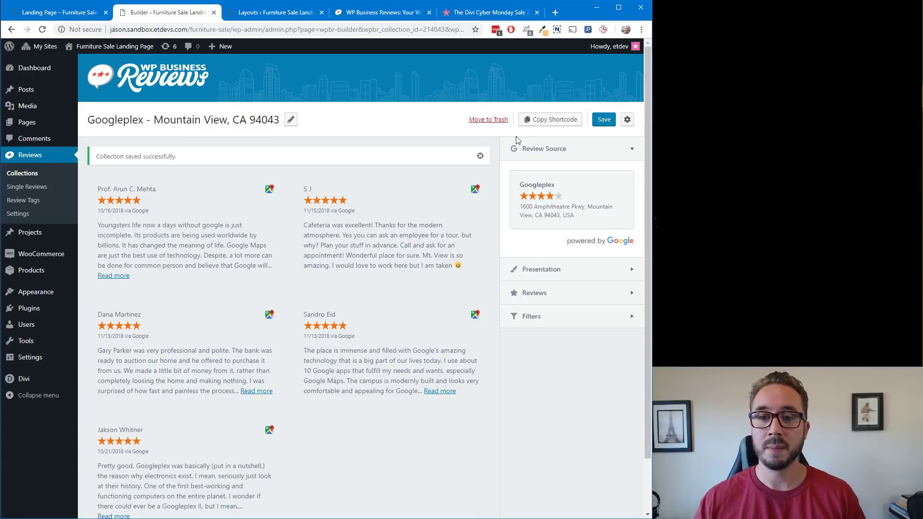
left_click(552, 124)
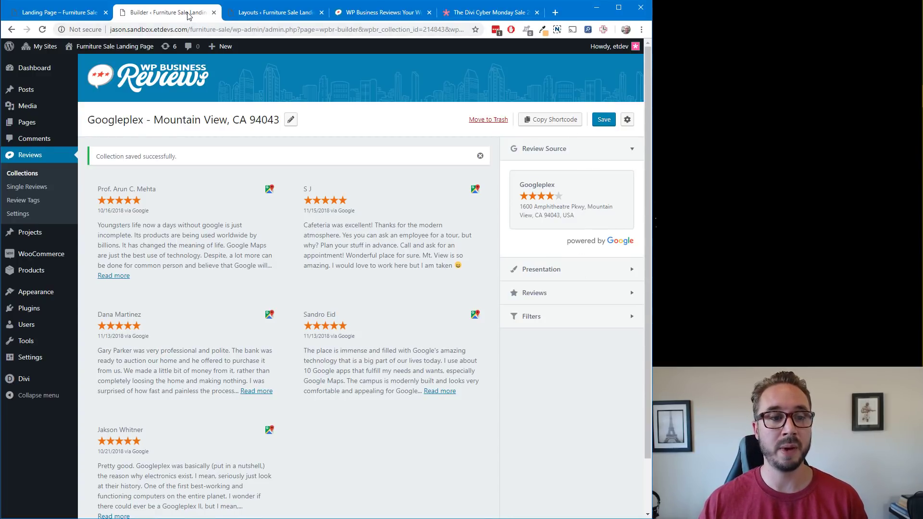
Step: Return to the landing page in the visual builder and insert a regular section between the shop products and the newsletter section
left_click(262, 13)
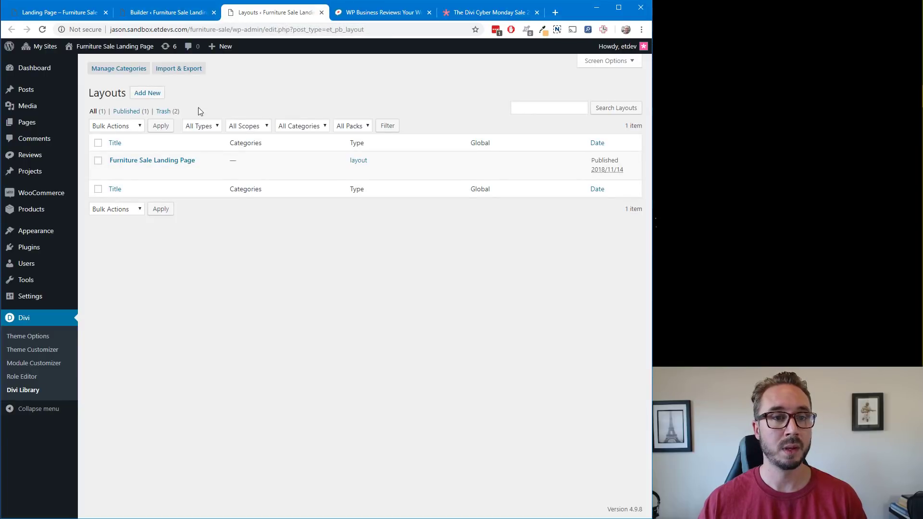
left_click(86, 13)
scroll(301, 260, "down", 4)
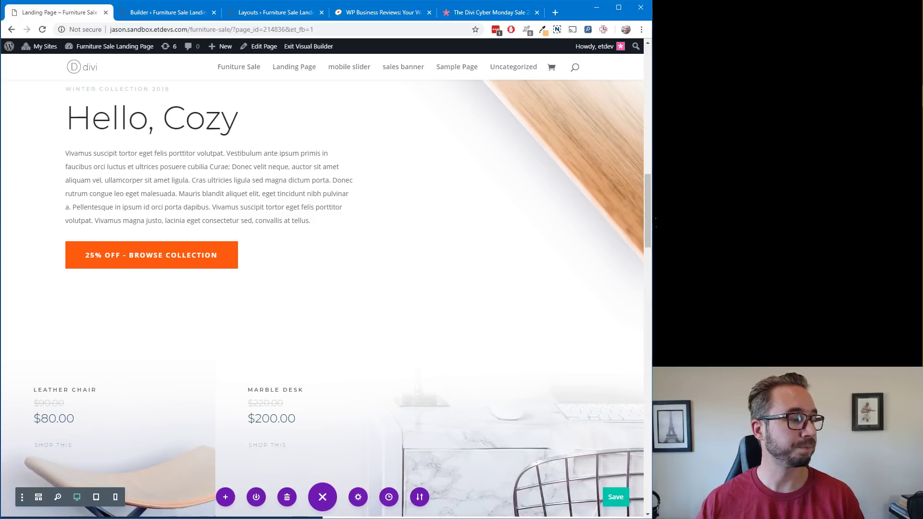
scroll(123, 260, "down", 20)
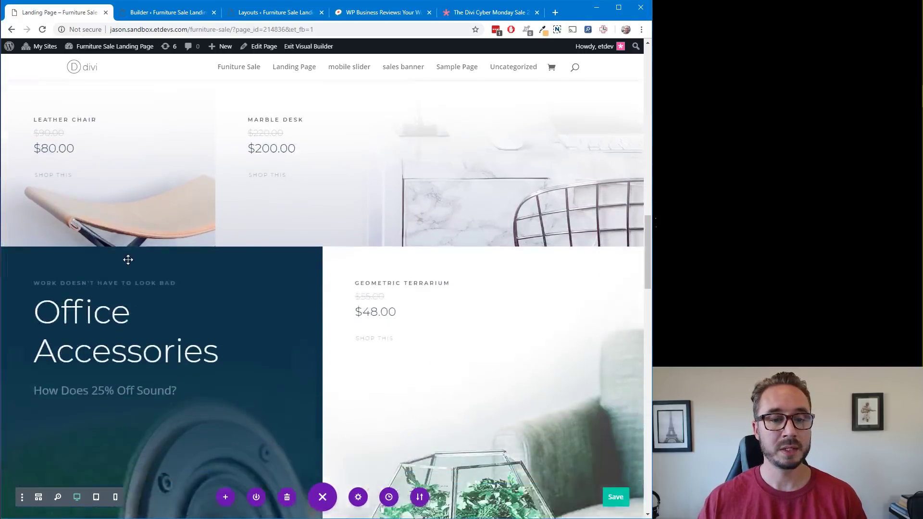
scroll(129, 260, "down", 8)
scroll(129, 260, "up", 5)
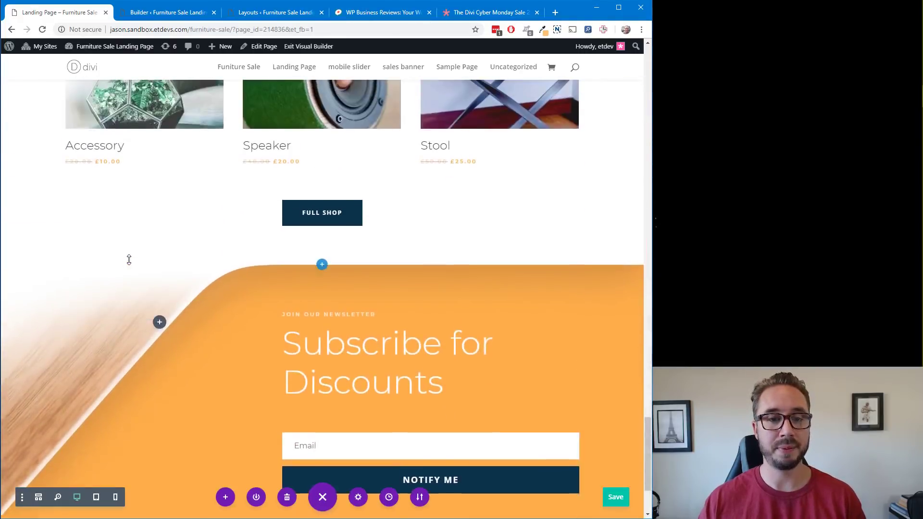
scroll(297, 194, "up", 1)
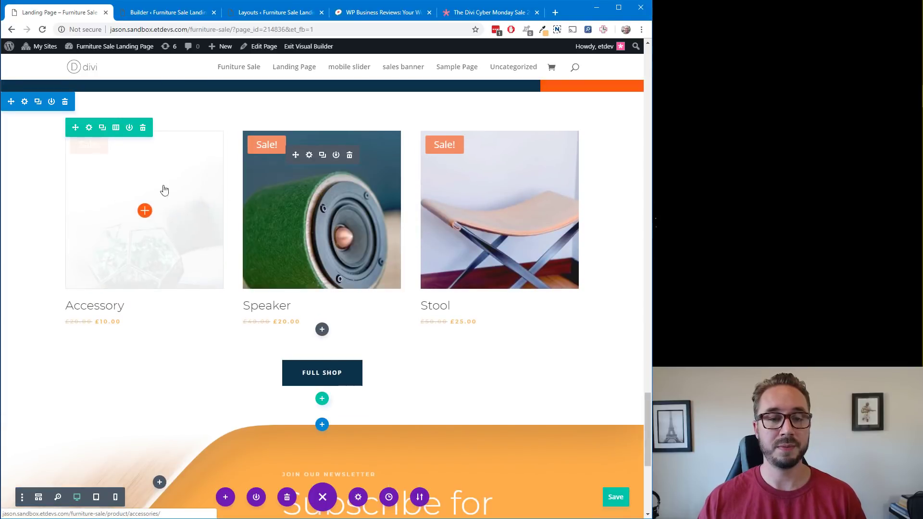
scroll(399, 212, "down", 1)
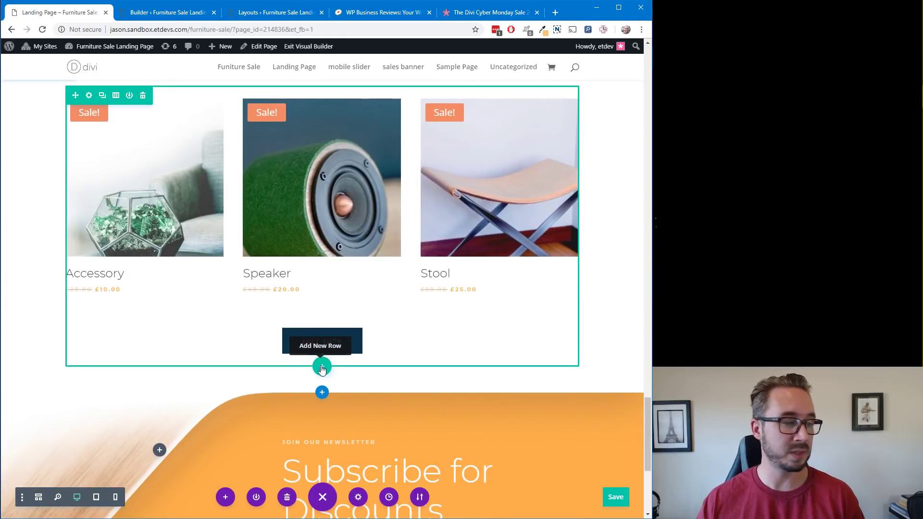
left_click(323, 394)
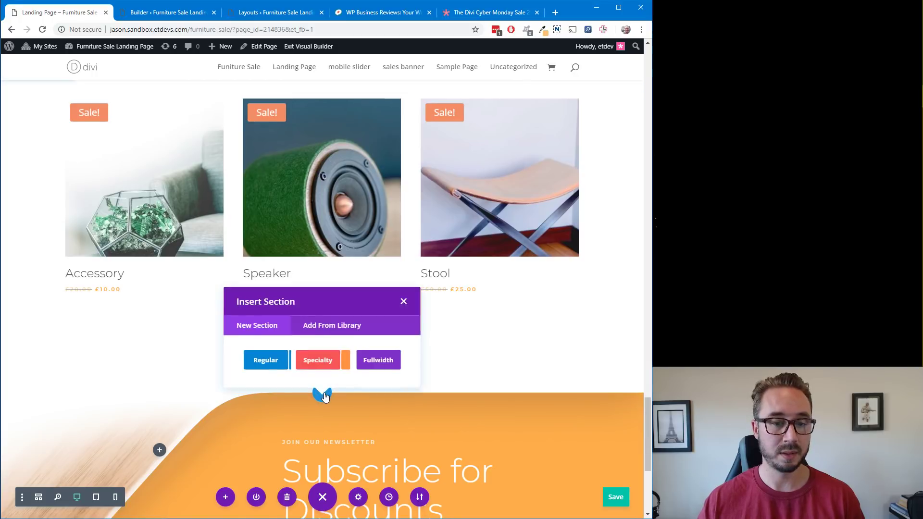
left_click(271, 361)
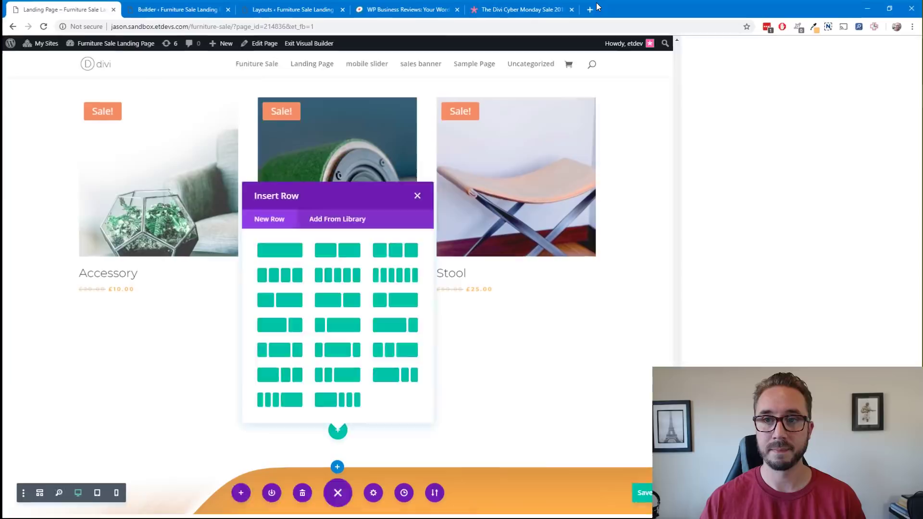
Step: Maximize the browser window and add a single-column row to the new section, without choosing a new module
double_click(596, 4)
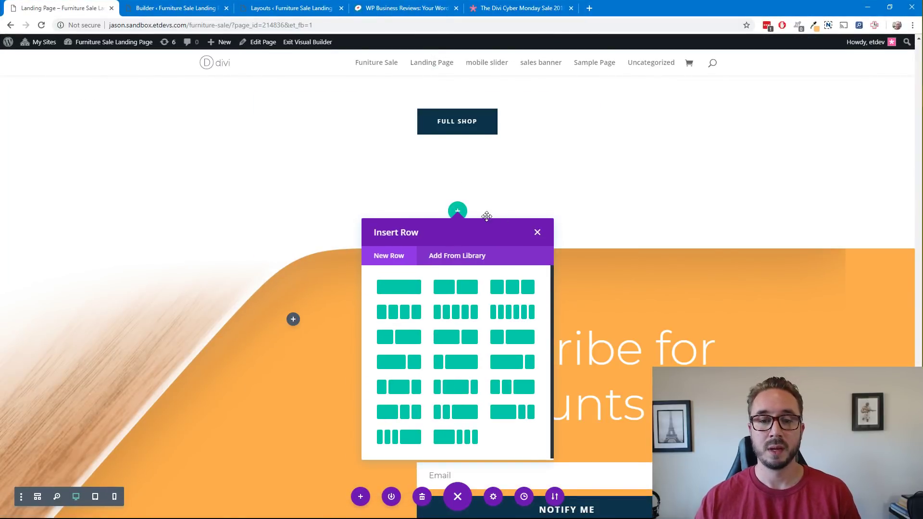
left_click(400, 292)
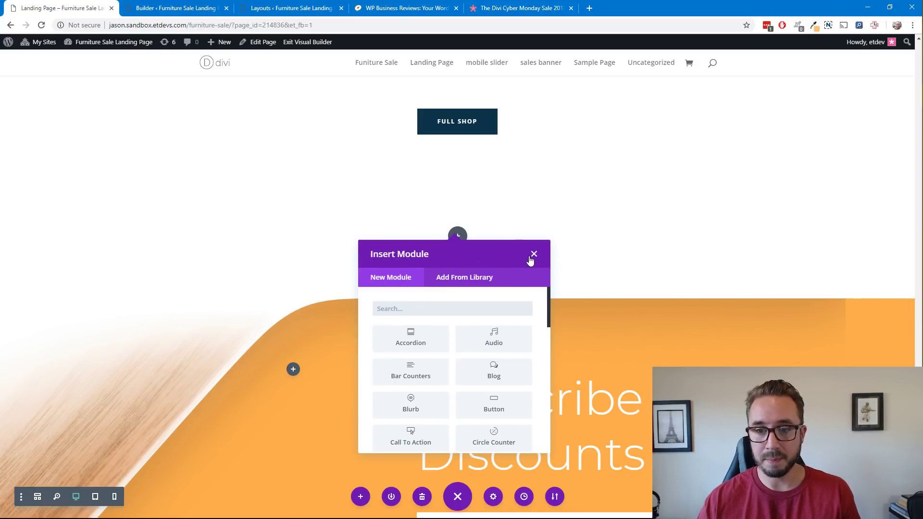
left_click(534, 254)
Step: Copy the Dining Table heading module from the featured product section and paste it into the new empty row
scroll(295, 201, "up", 2)
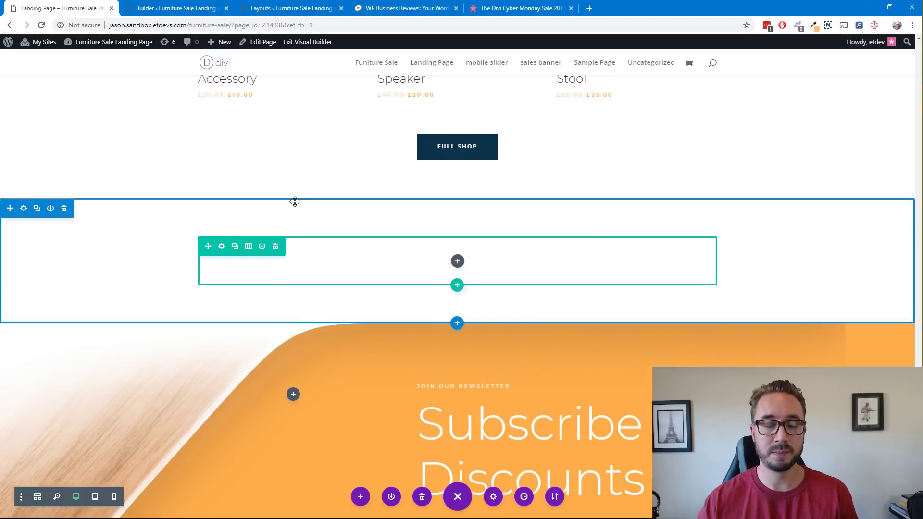
scroll(294, 202, "up", 7)
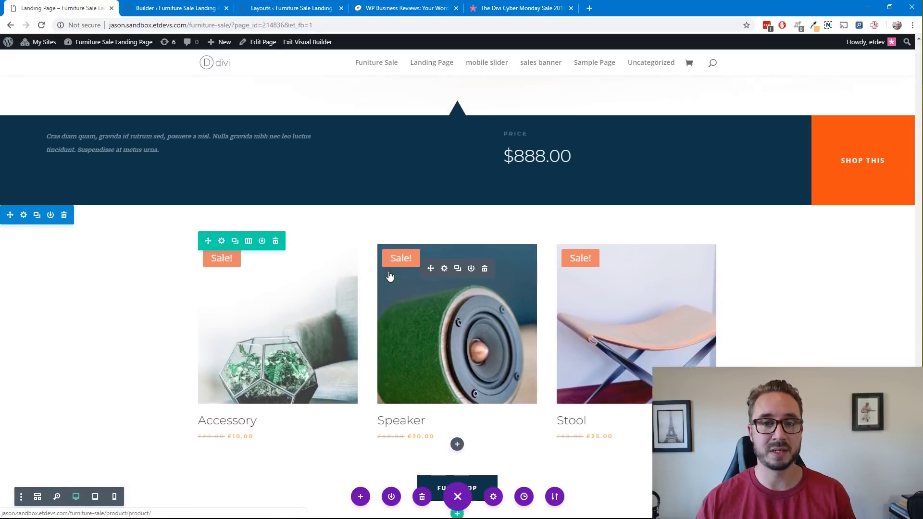
scroll(384, 271, "up", 9)
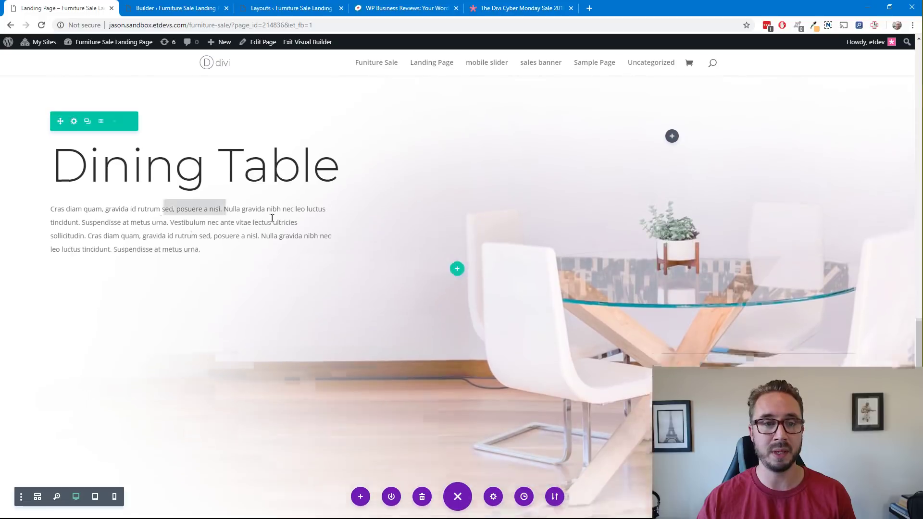
scroll(272, 218, "down", 1)
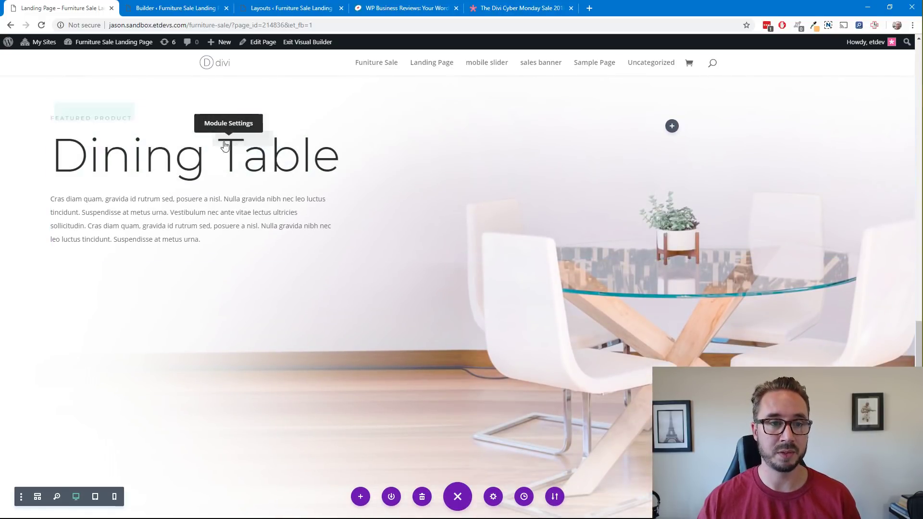
scroll(315, 190, "down", 9)
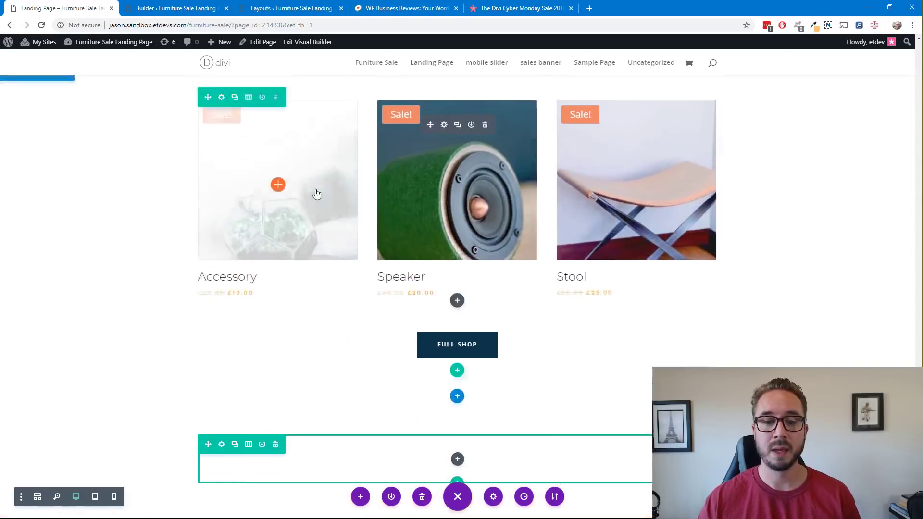
scroll(316, 193, "down", 4)
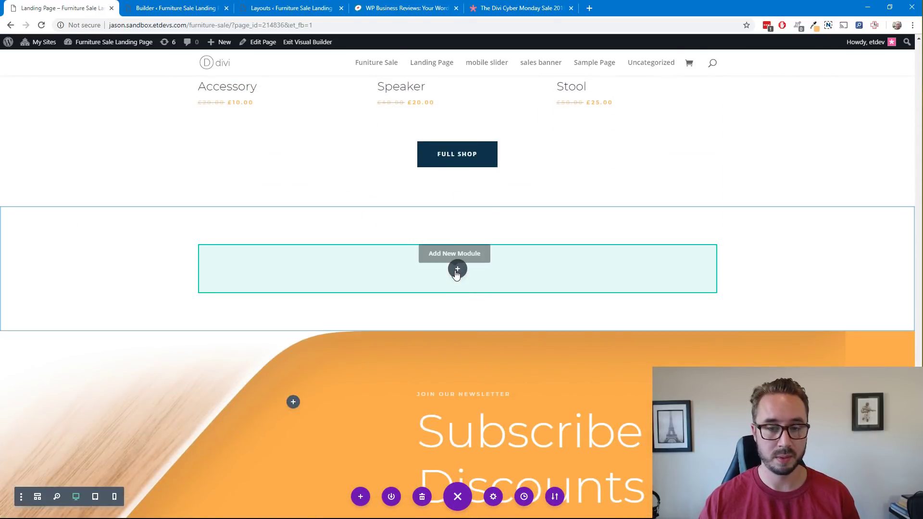
key("ctrl+v")
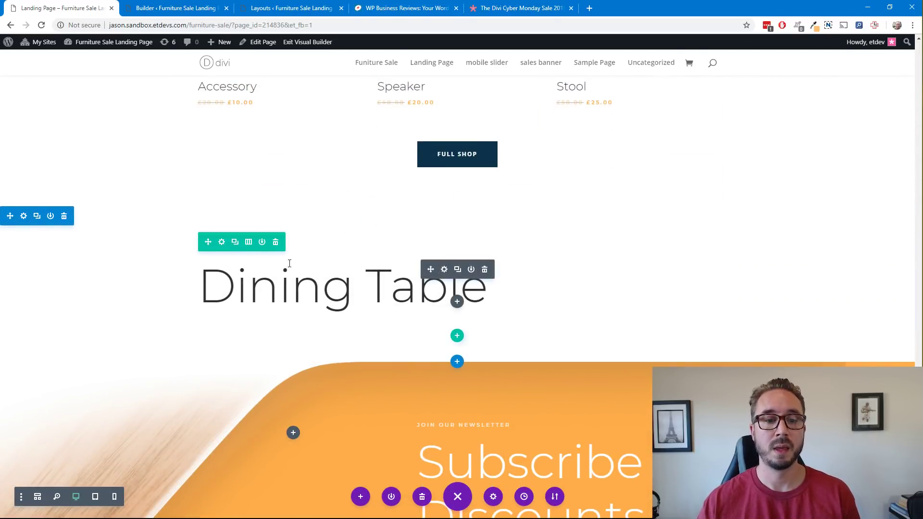
Step: Open the pasted text module's settings and replace the "Dining Table" h2 heading with "Reviews"
left_click_drag(430, 269, 423, 275)
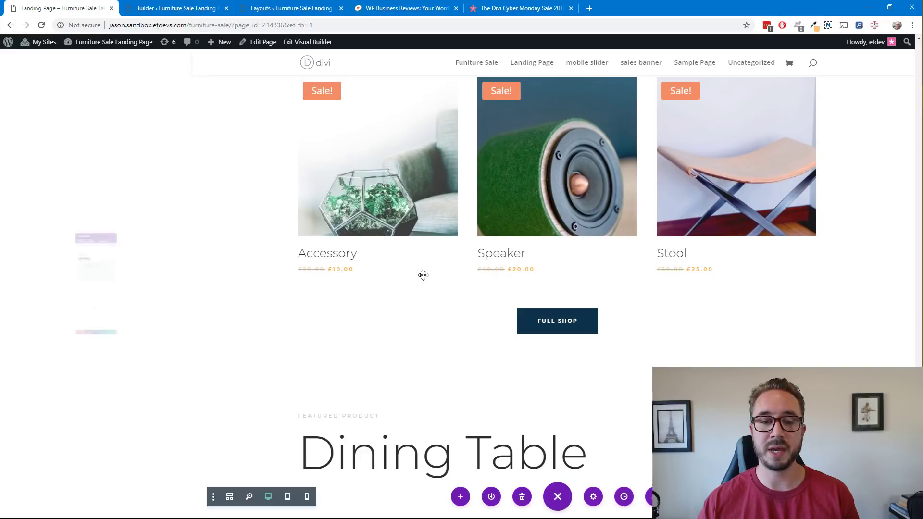
double_click(73, 203)
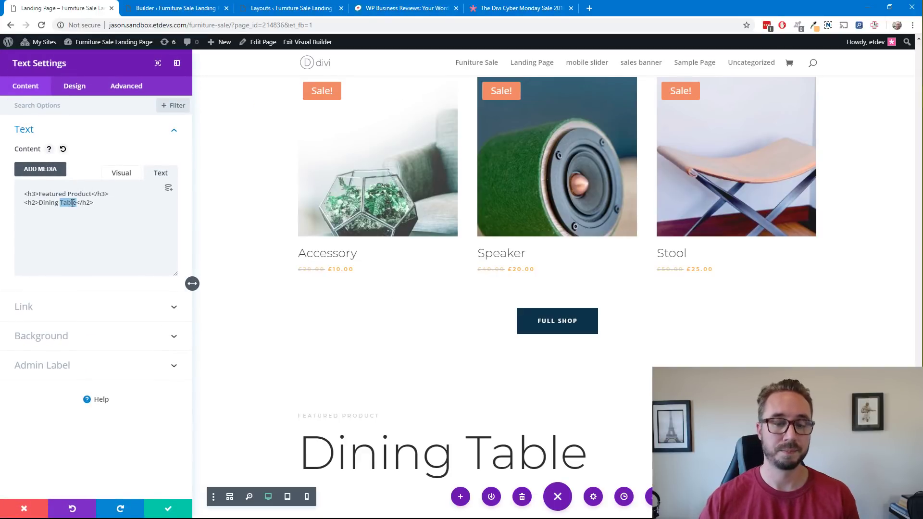
key("BackSpace")
key("BackSpace")
key("BackSpace")
key("BackSpace")
key("BackSpace")
key("BackSpace")
key("BackSpace")
key("BackSpace")
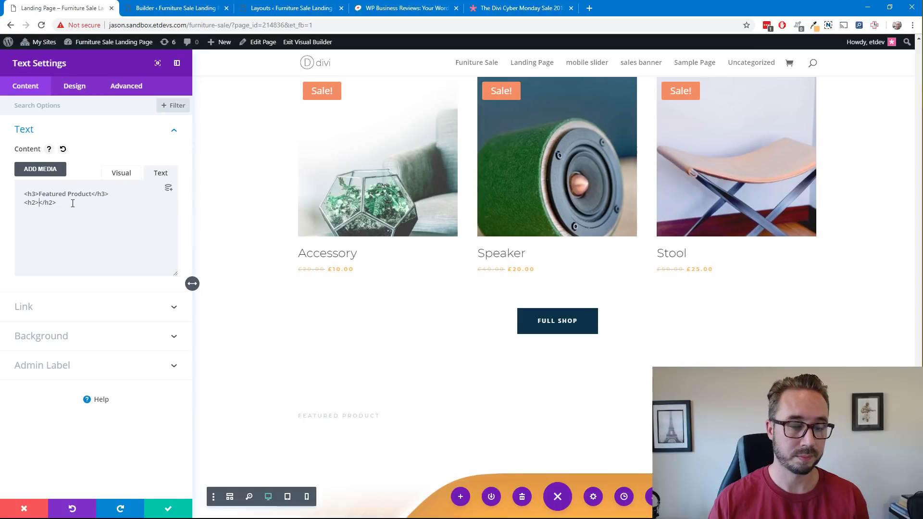
type("Reviews")
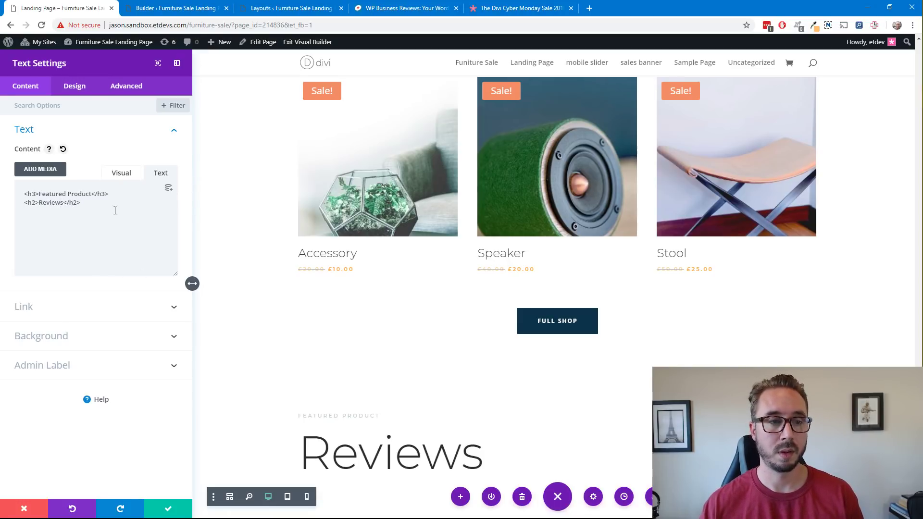
Step: Add the shortcode [wpbr_collection id="214843"] on a new line below the Reviews heading, save the module, and check the reviews on the page
left_click(149, 201)
scroll(377, 247, "down", 4)
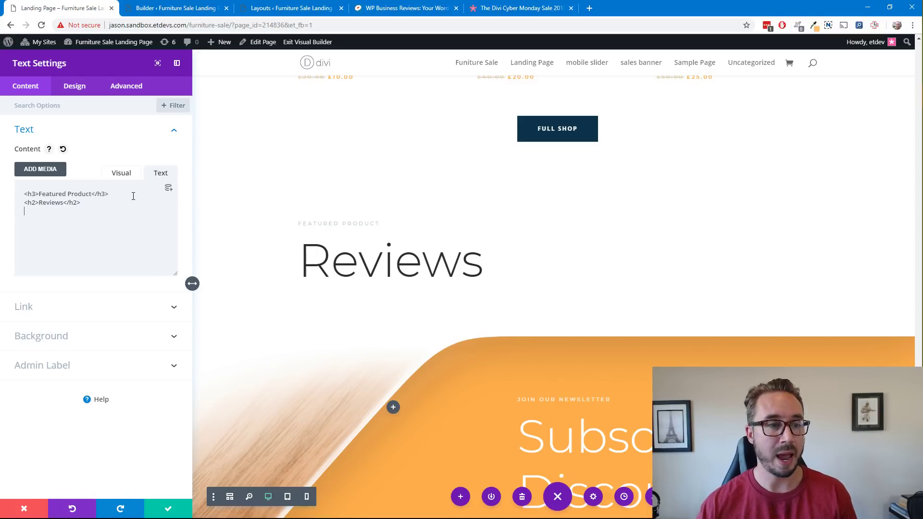
type("[wpbr_collection id=\"214843\"]")
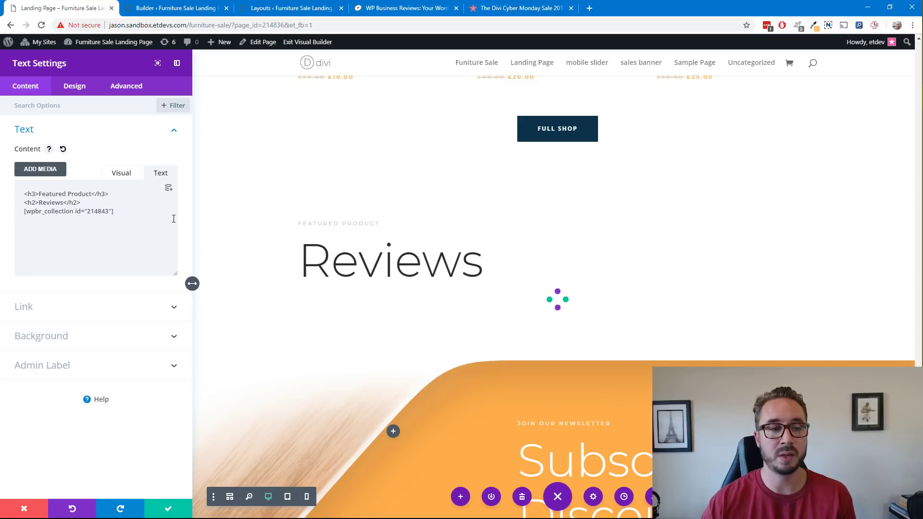
scroll(595, 249, "down", 3)
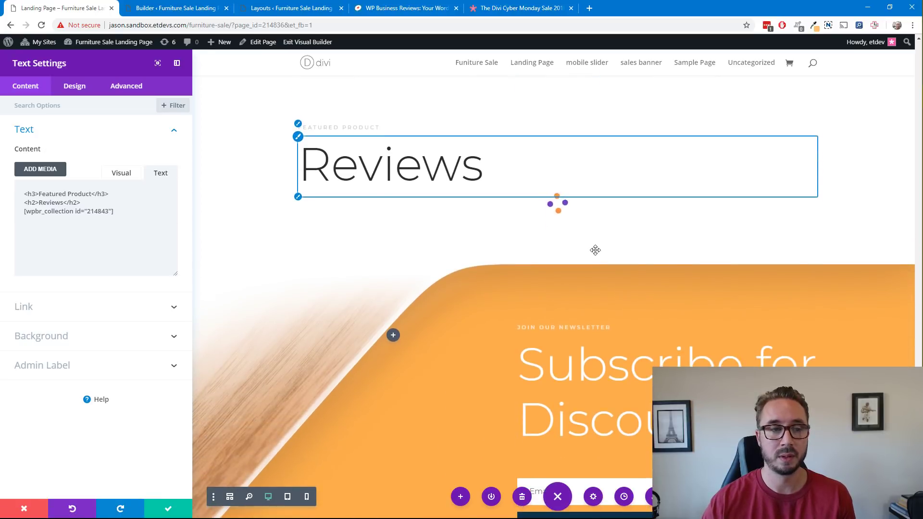
scroll(583, 204, "up", 1)
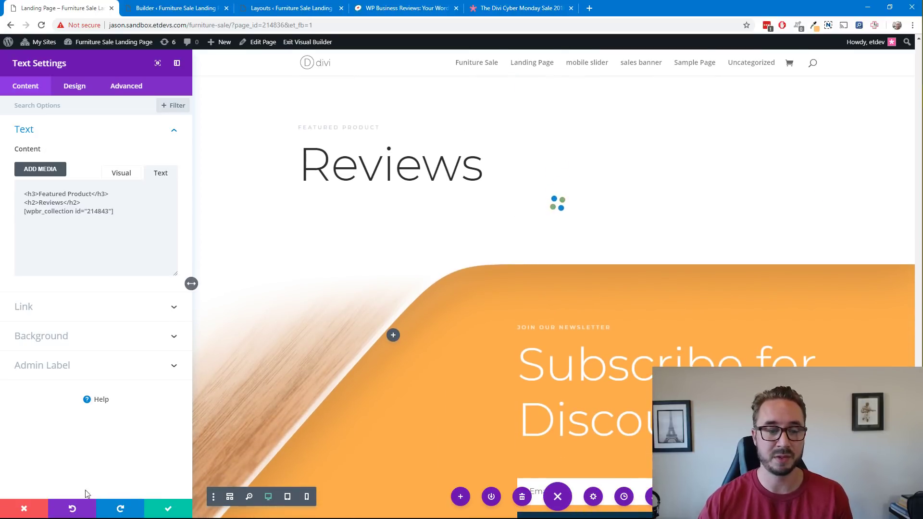
left_click(162, 510)
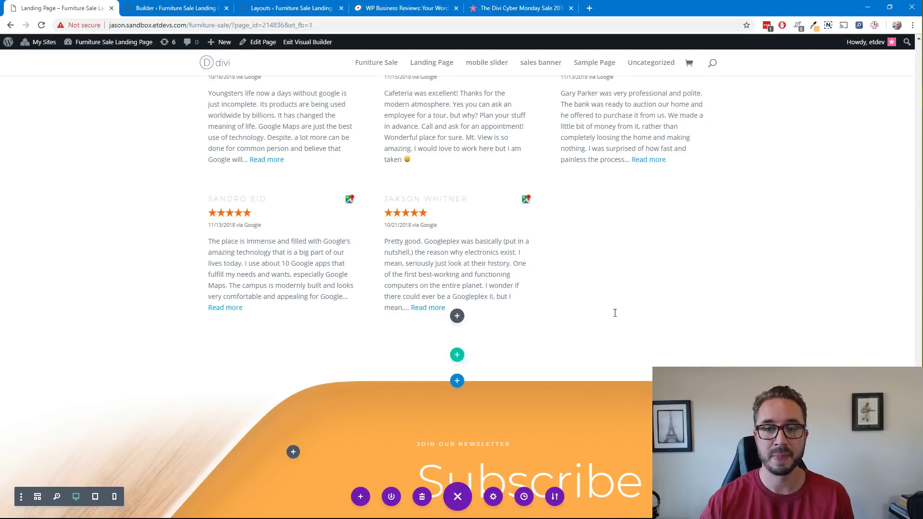
scroll(617, 313, "up", 2)
scroll(617, 312, "up", 1)
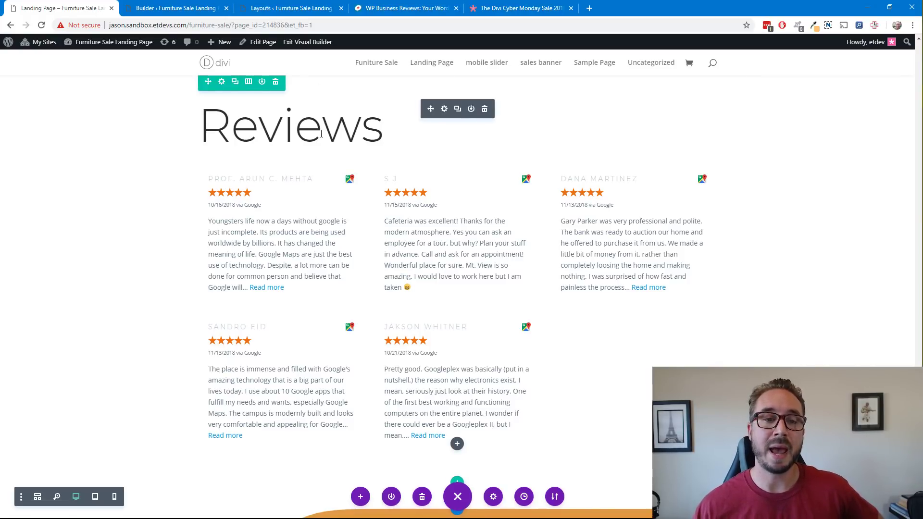
scroll(321, 134, "up", 1)
scroll(311, 165, "down", 1)
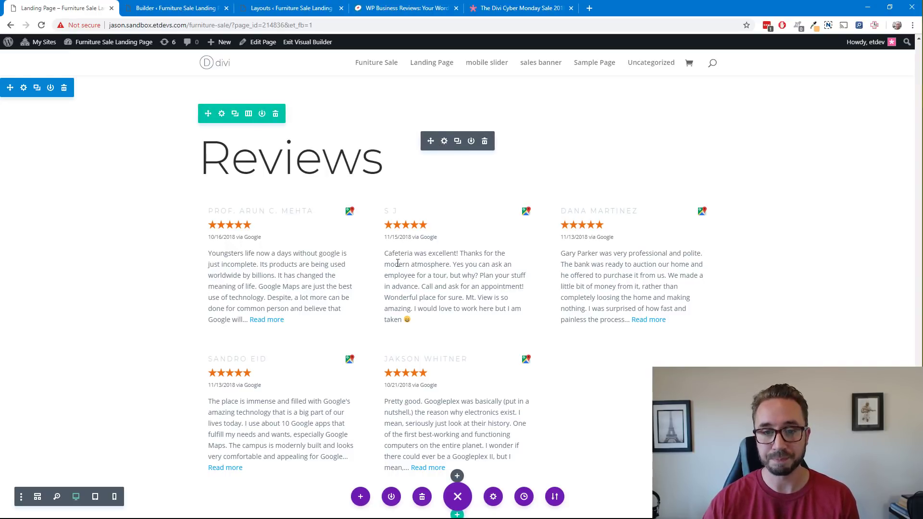
Step: Open the Reviews text module's settings and examine the review collection shortcode in its content
left_click(444, 141)
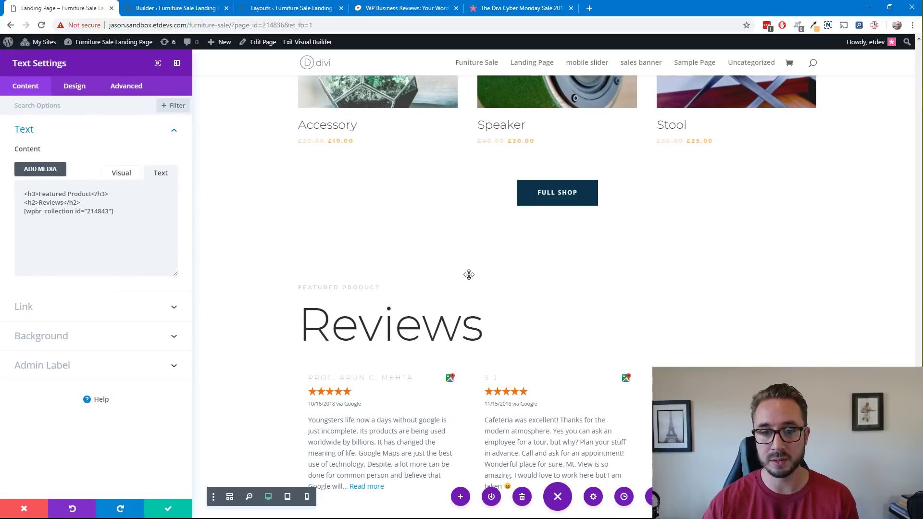
scroll(469, 273, "down", 3)
triple_click(117, 212)
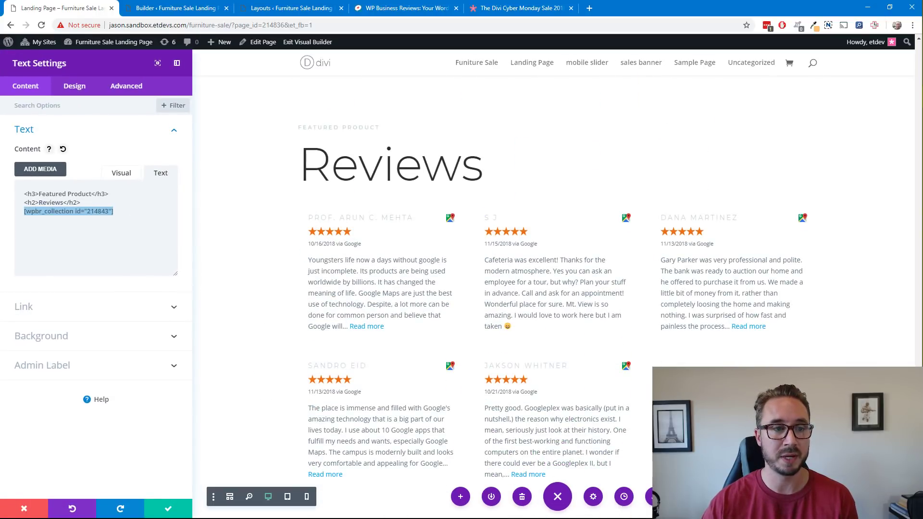
left_click(118, 223)
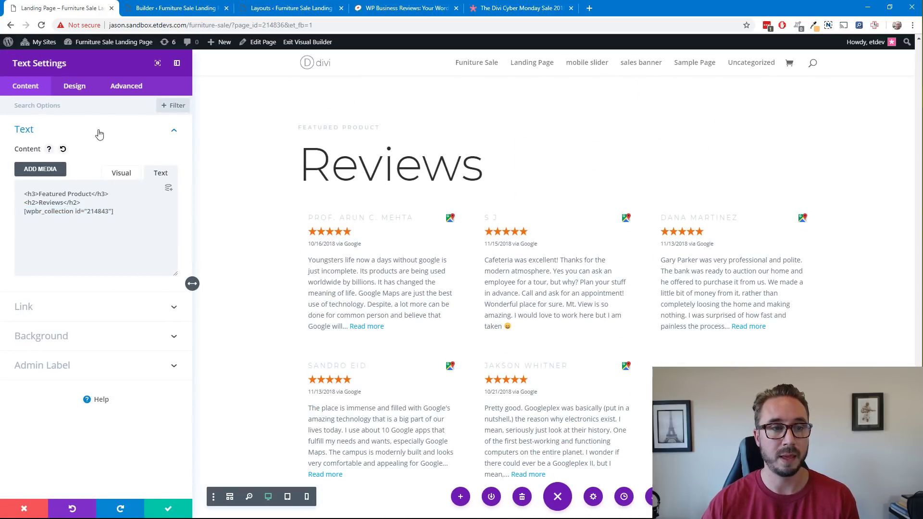
Step: Examine the module's Heading 3 design settings, switching the uppercase font style off and back on
left_click(85, 94)
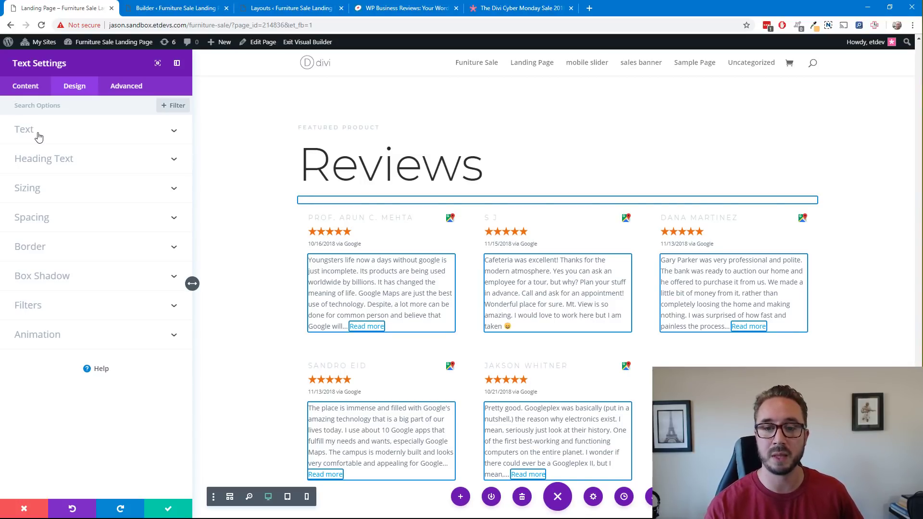
left_click(58, 162)
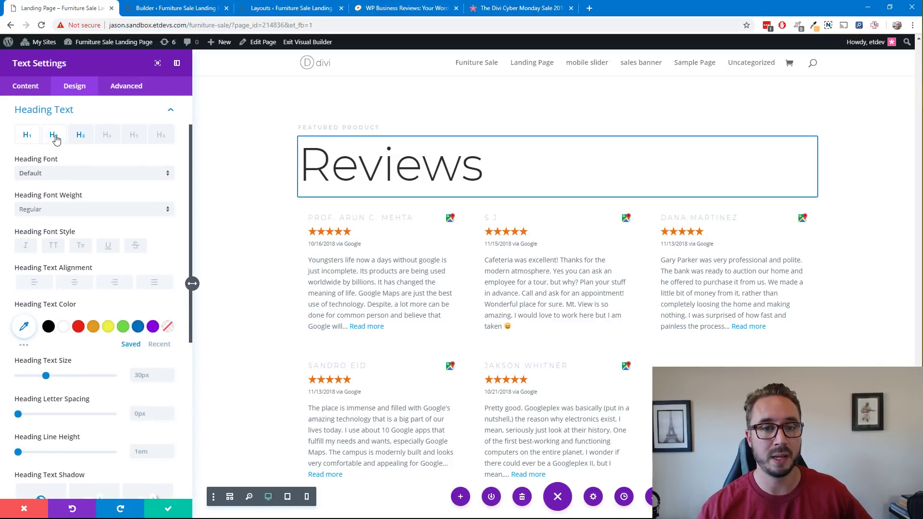
left_click(80, 135)
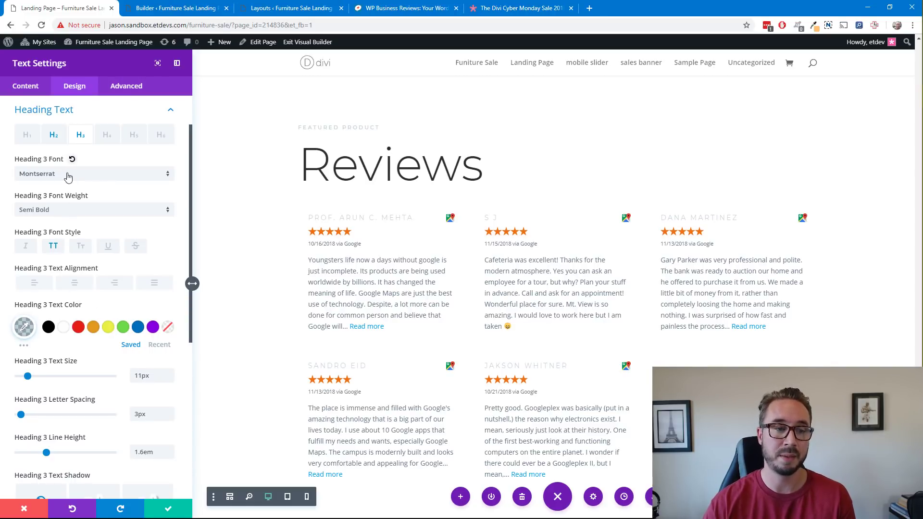
left_click(55, 247)
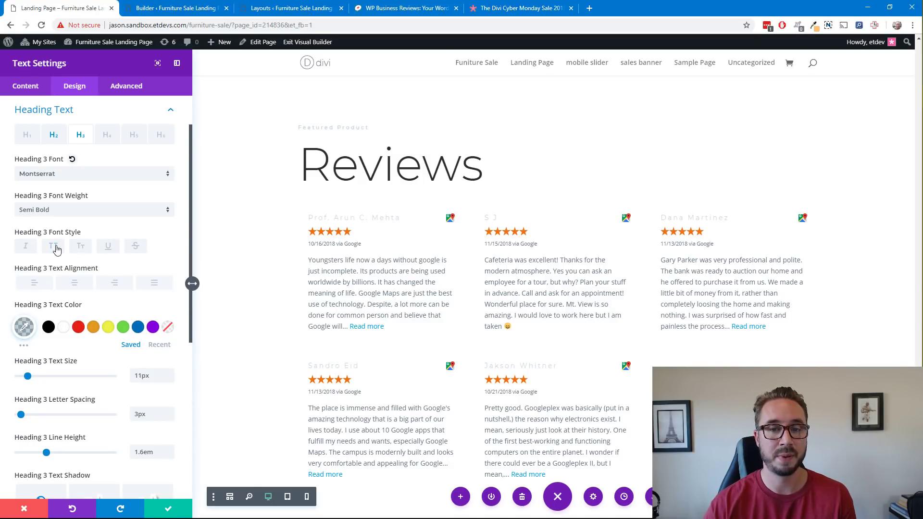
left_click(55, 247)
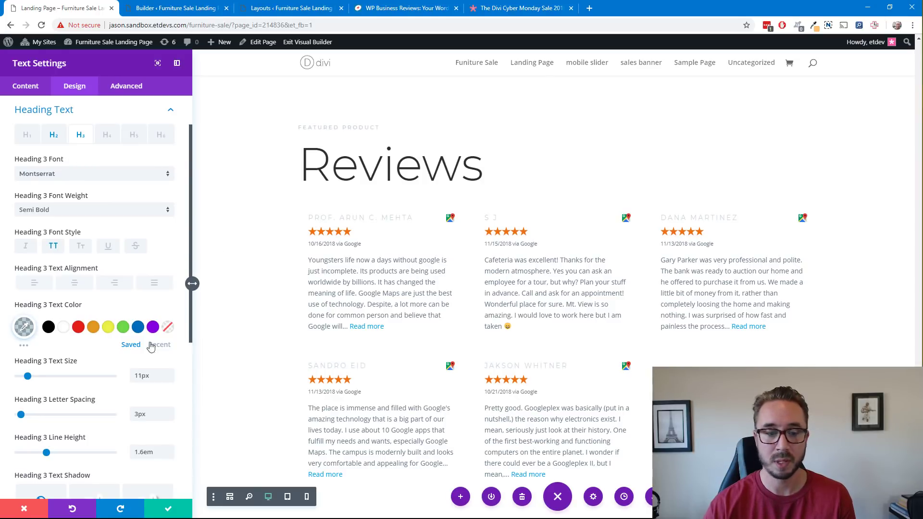
mouse_move(99, 360)
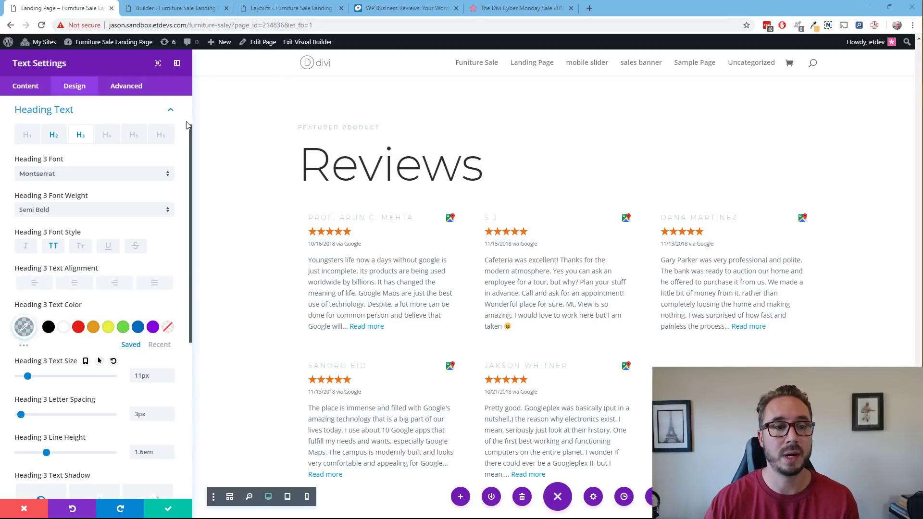
Step: Save the Reviews text module's settings and look over the reviews section on the page
left_click(167, 508)
scroll(483, 325, "down", 3)
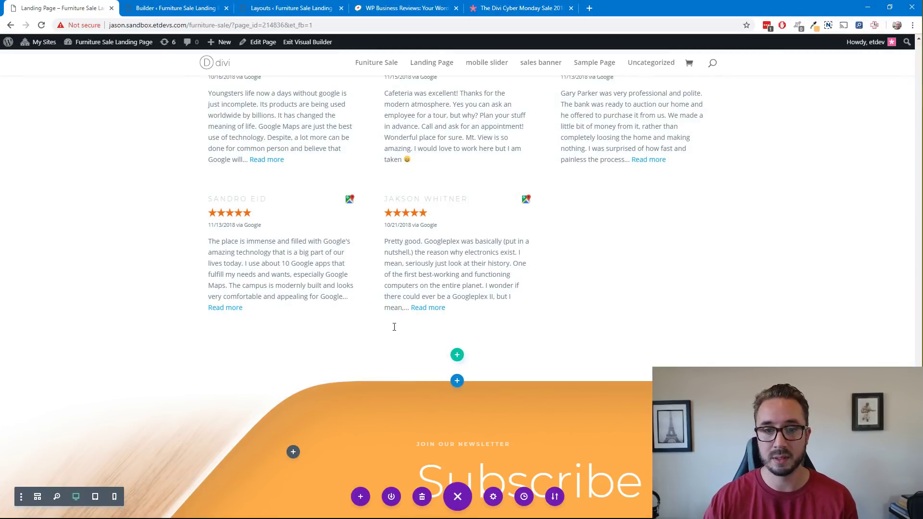
scroll(421, 313, "up", 2)
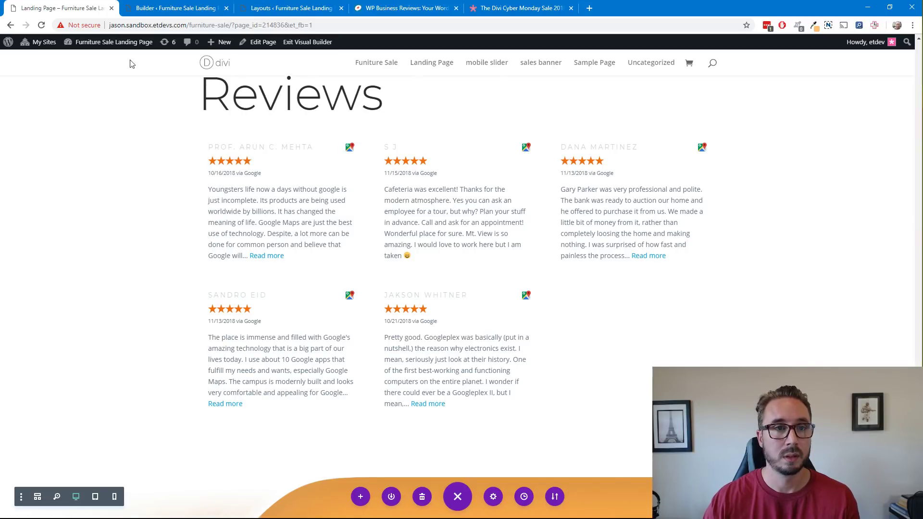
Step: Open the landing page outside the Visual Builder in a new browser tab and look through it
right_click(299, 42)
left_click(310, 48)
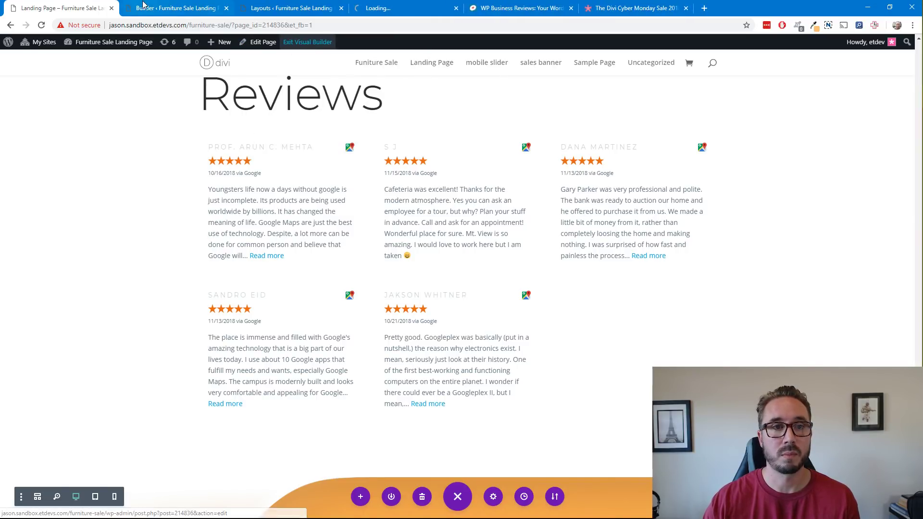
left_click(402, 9)
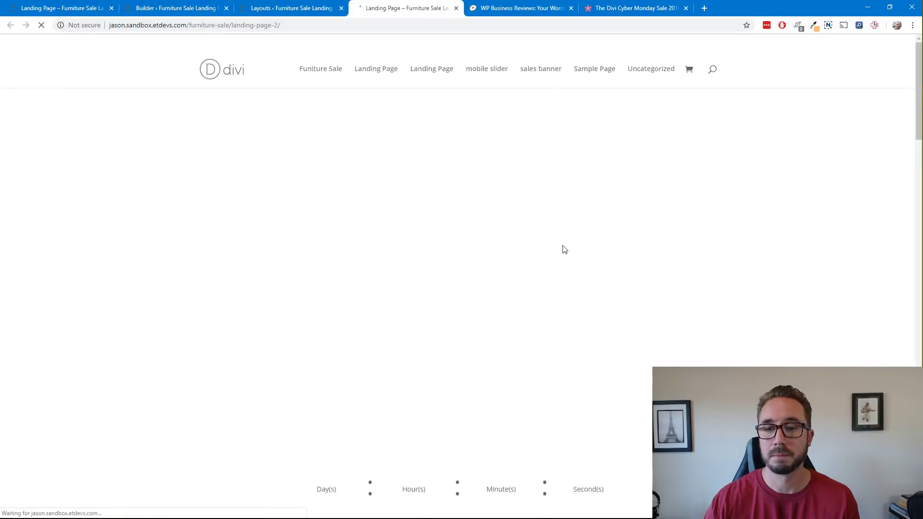
scroll(384, 205, "down", 10)
scroll(384, 204, "down", 5)
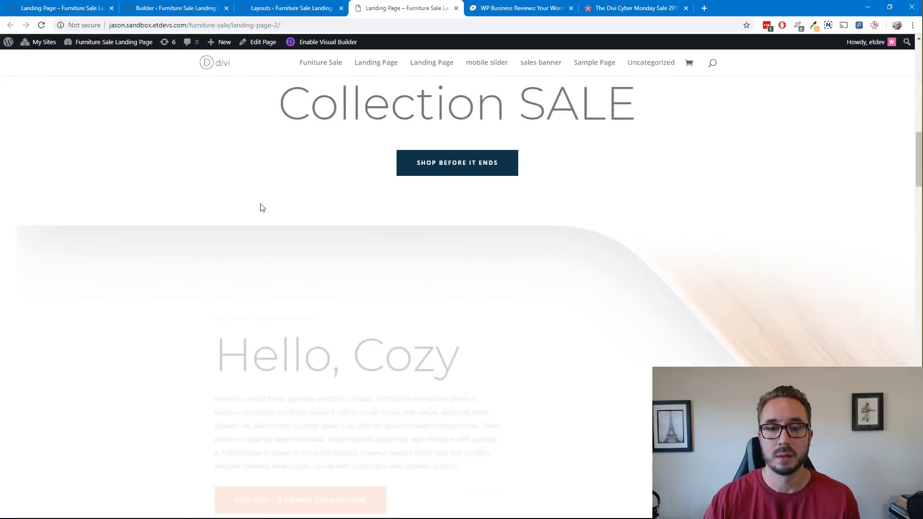
Step: Inspect the page in the browser's responsive view, narrow it to 912 px and check the reviews layout
right_click(253, 189)
left_click(304, 329)
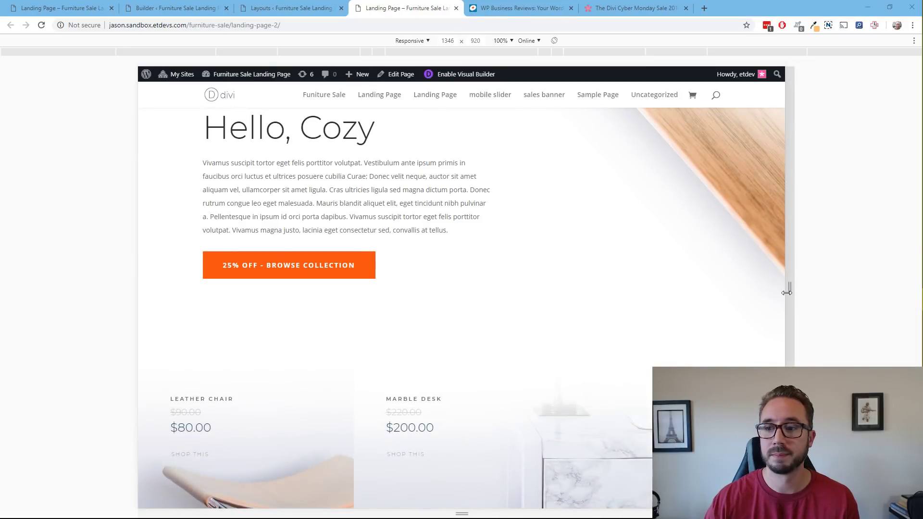
left_click_drag(787, 297, 683, 282)
scroll(639, 281, "down", 20)
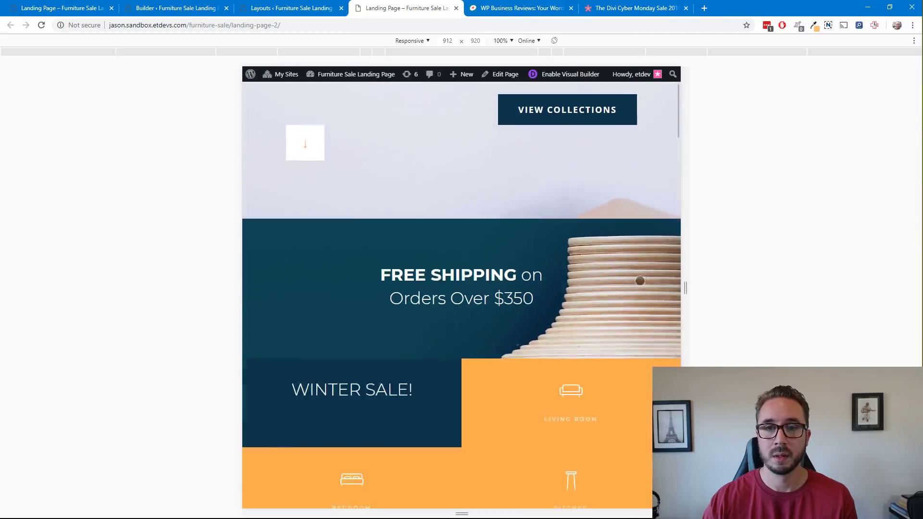
scroll(640, 280, "down", 20)
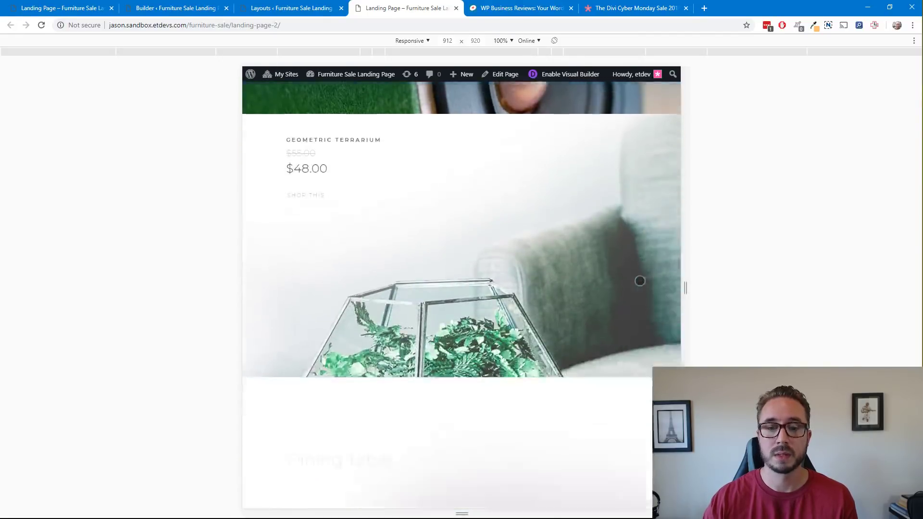
scroll(640, 280, "down", 6)
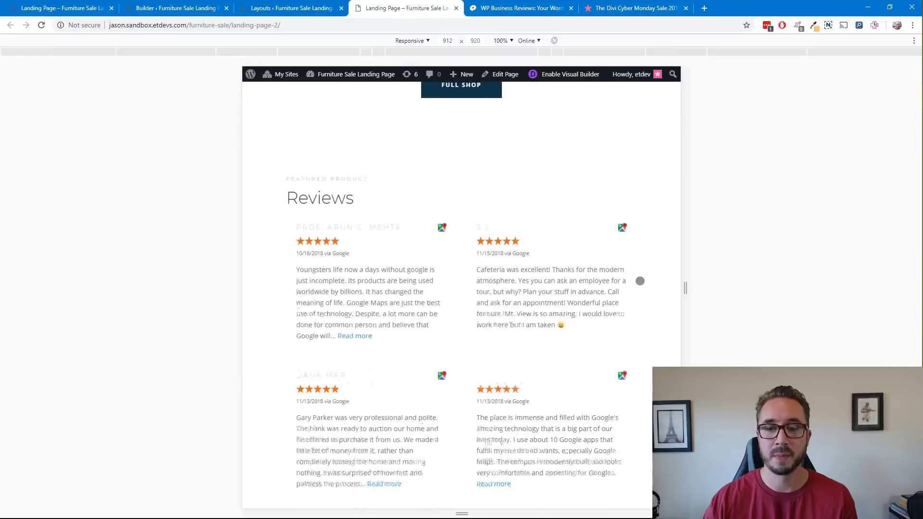
scroll(640, 280, "up", 2)
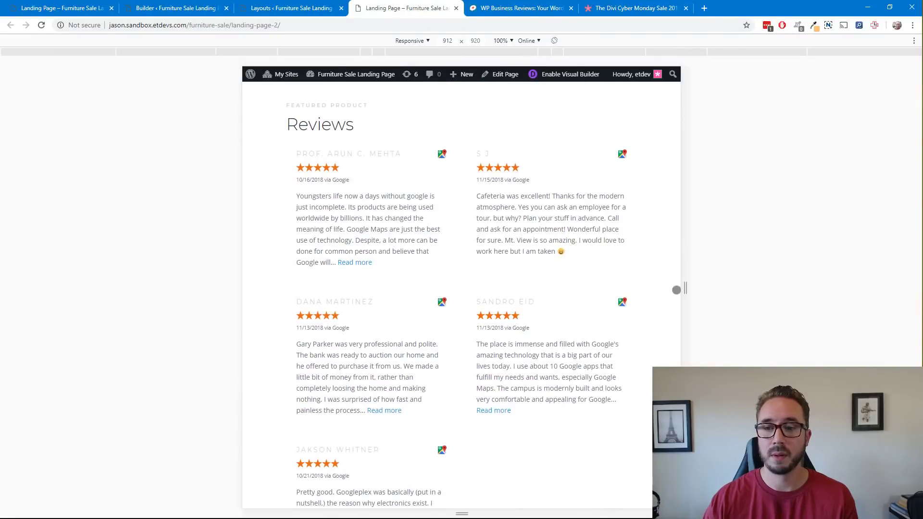
Step: Narrow the responsive view to 722 px, check the reviews layout down the page, and restore the full-width view
left_click_drag(686, 288, 638, 283)
scroll(745, 288, "up", 7)
scroll(585, 280, "down", 10)
scroll(585, 279, "down", 20)
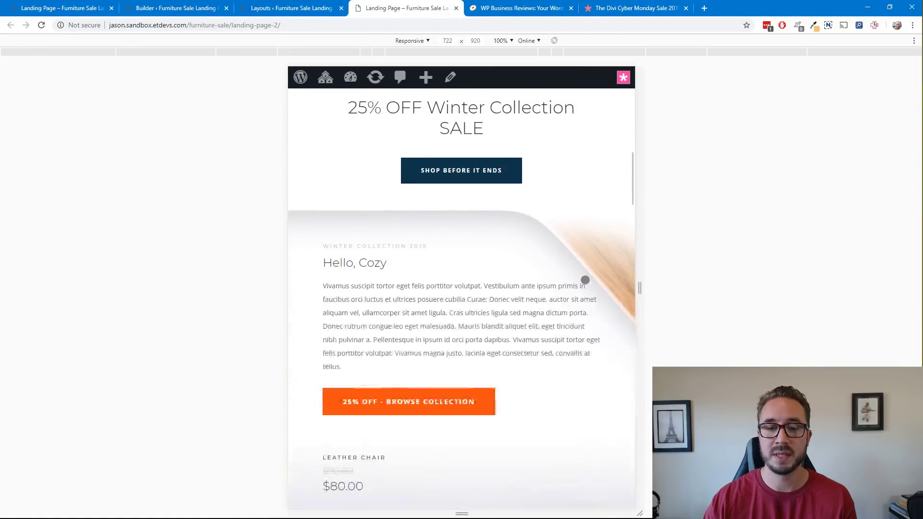
scroll(586, 280, "down", 15)
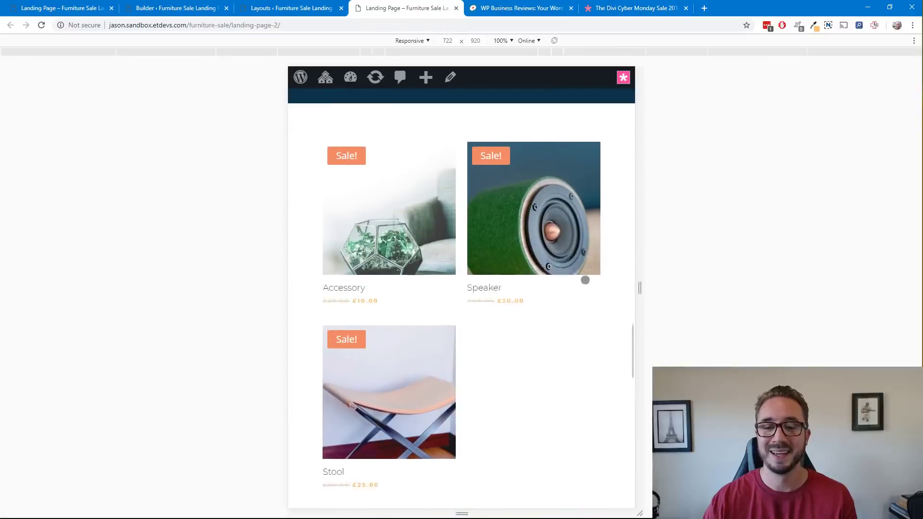
scroll(585, 280, "down", 2)
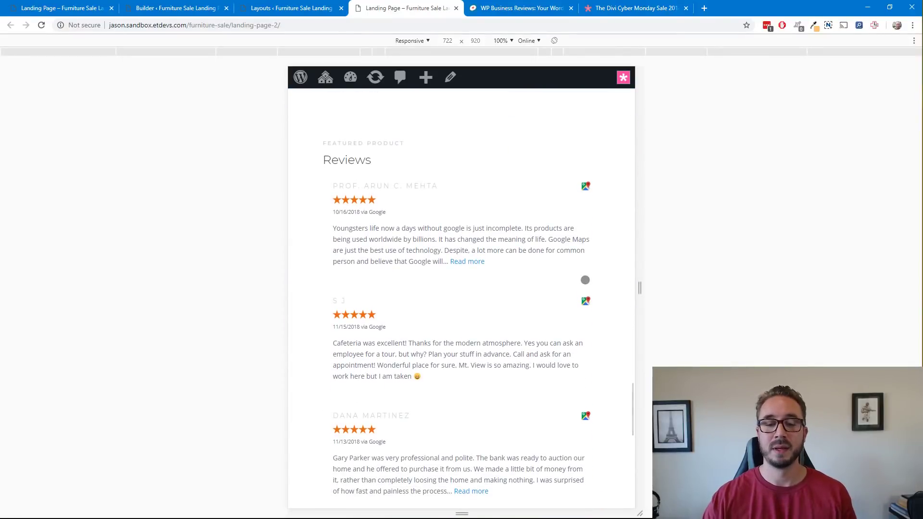
scroll(585, 280, "down", 12)
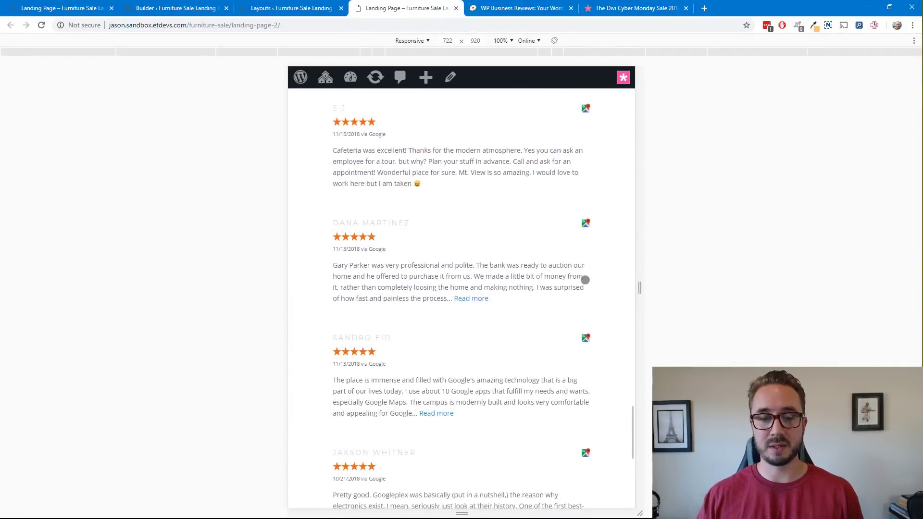
scroll(585, 280, "up", 5)
scroll(585, 279, "up", 6)
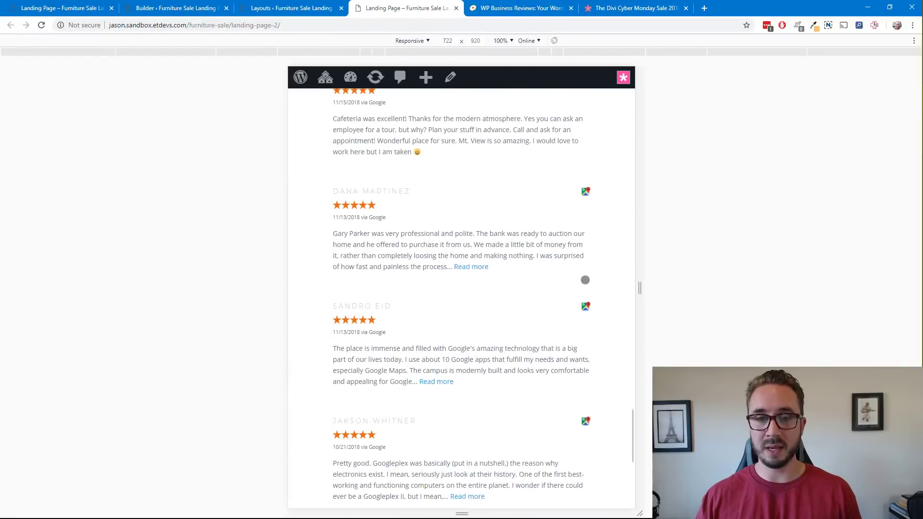
scroll(585, 280, "down", 2)
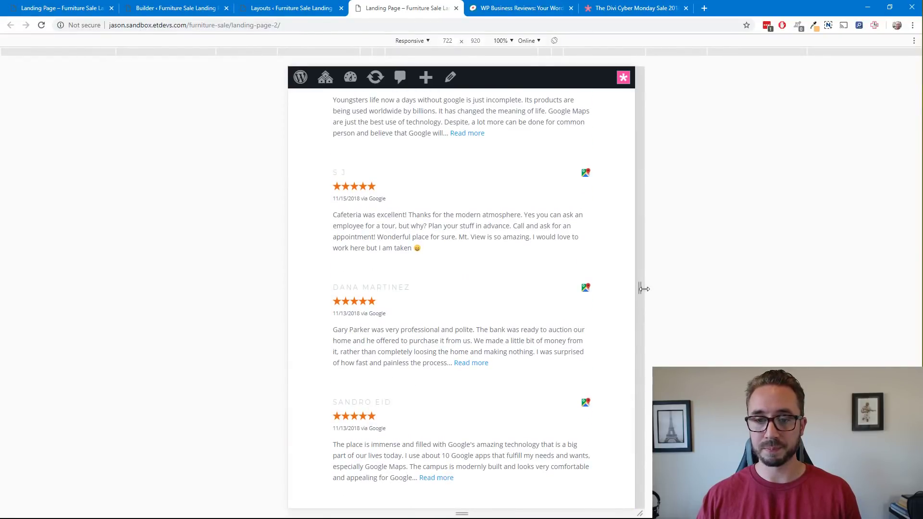
left_click_drag(644, 288, 852, 281)
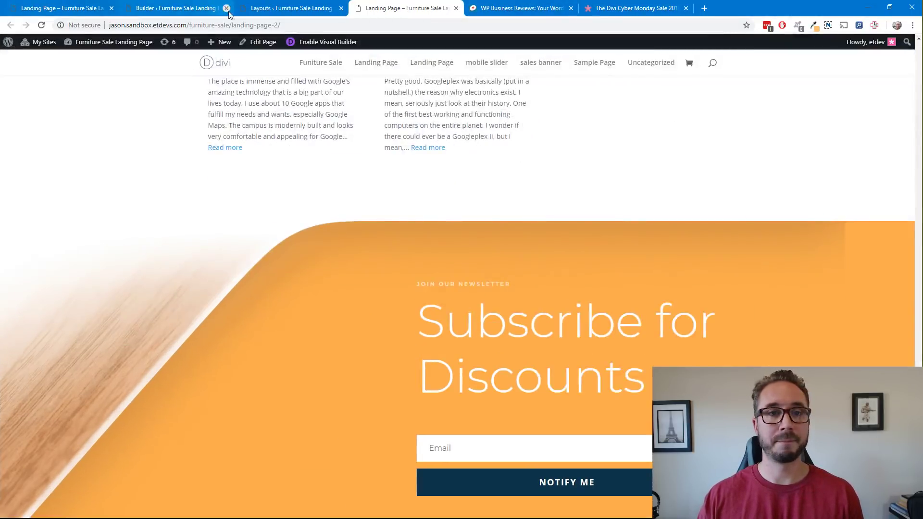
left_click(205, 10)
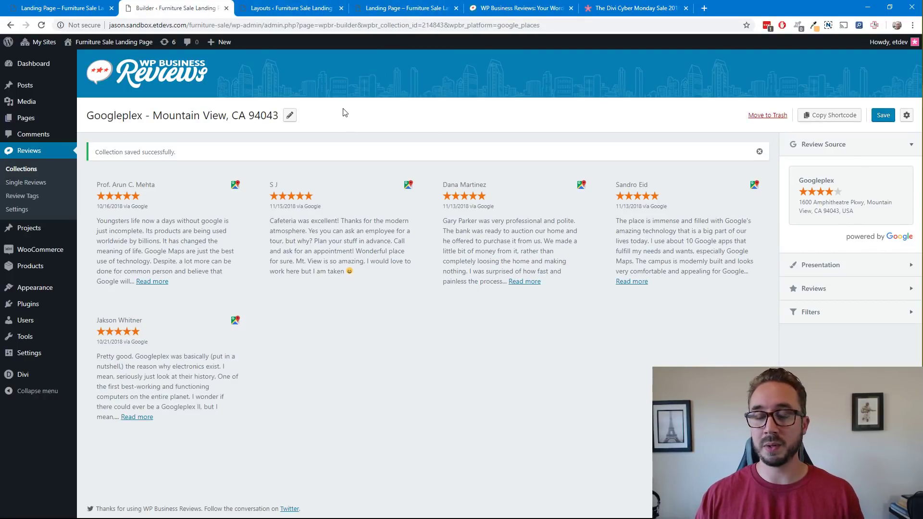
left_click(406, 15)
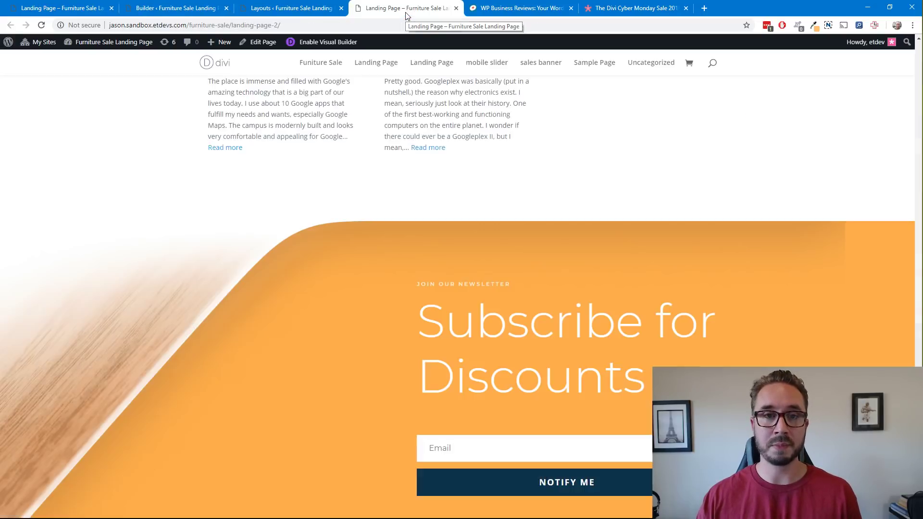
left_click(270, 8)
left_click(196, 8)
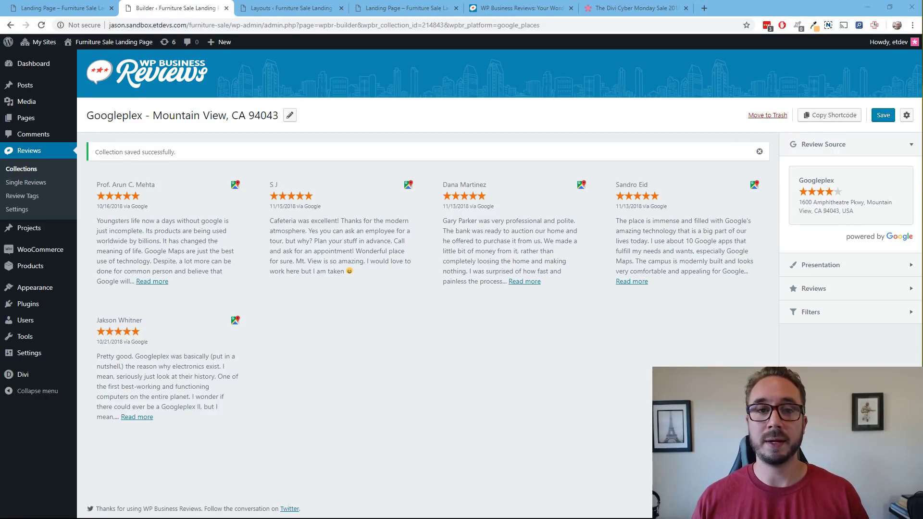
left_click(181, 9)
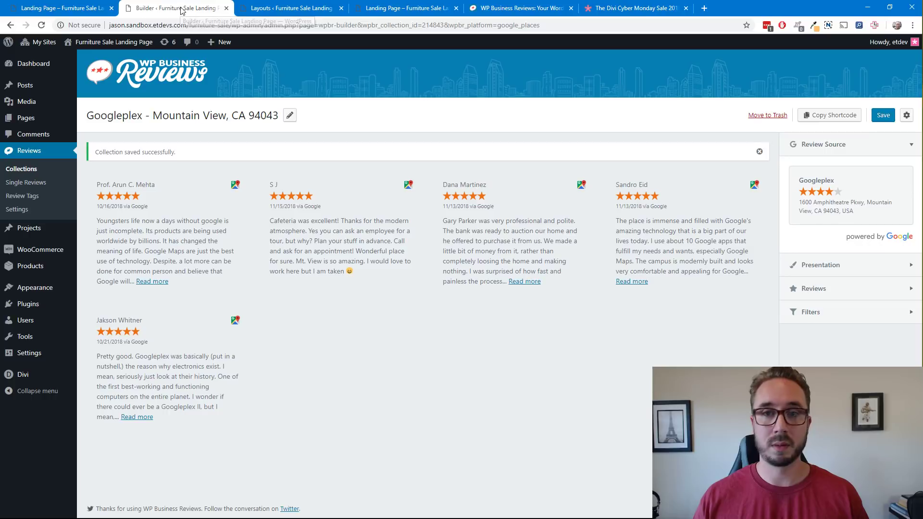
left_click(659, 9)
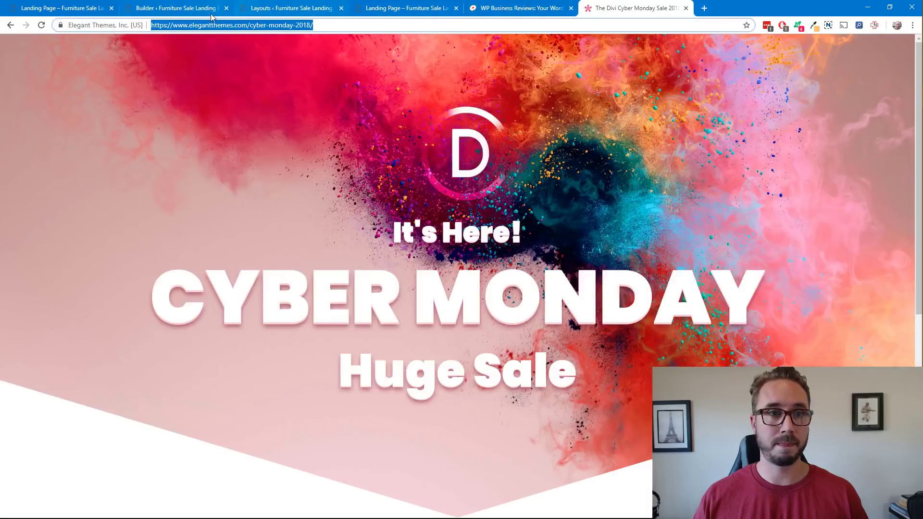
left_click(192, 11)
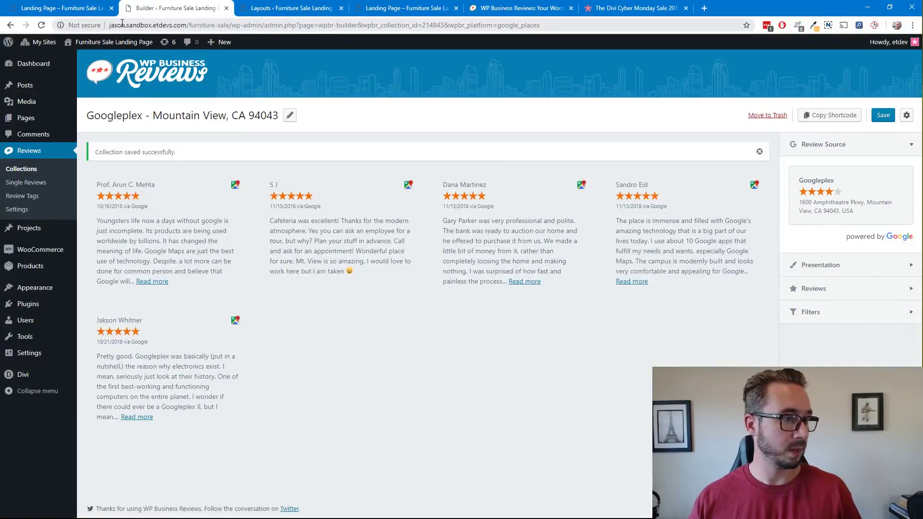
left_click(317, 11)
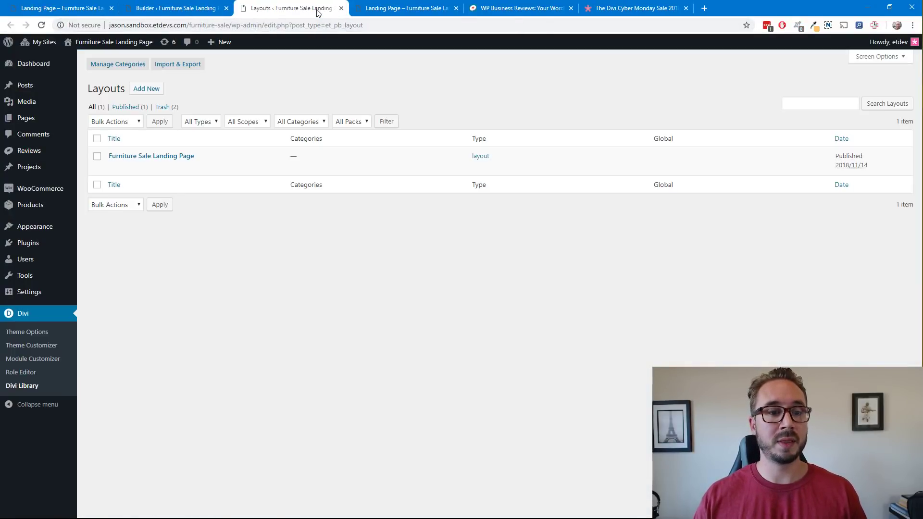
Step: Return to the landing page in the Visual Builder and look over the Reviews section
left_click(73, 10)
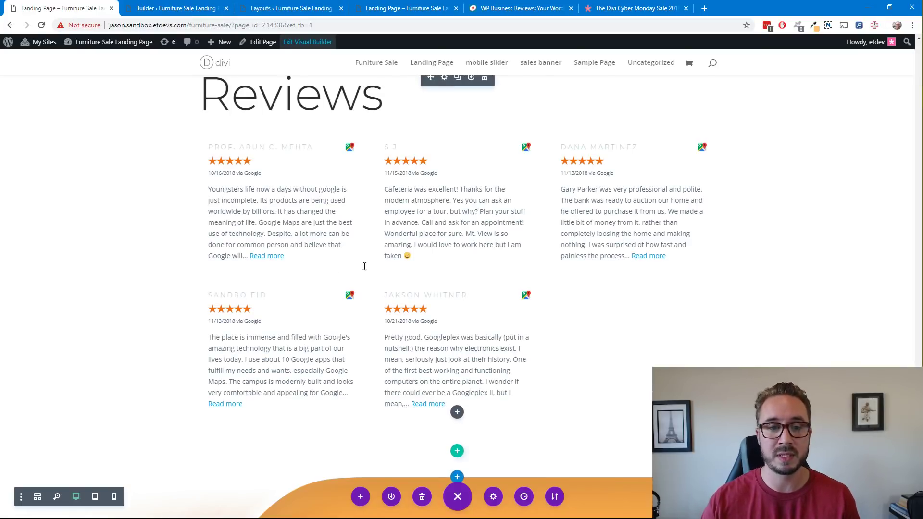
scroll(341, 269, "down", 1)
scroll(341, 269, "up", 2)
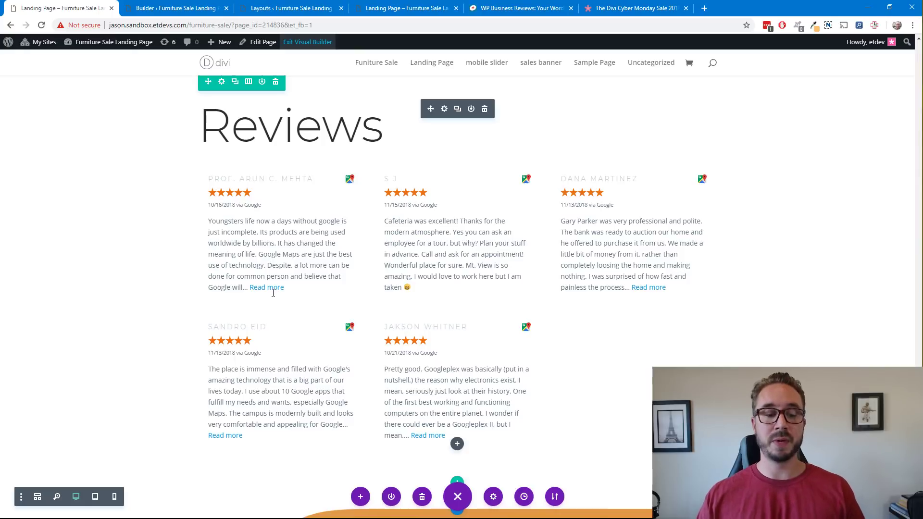
Step: Set the link text color of the Reviews text module to the dark indigo-blue from the recently used colors
left_click(444, 108)
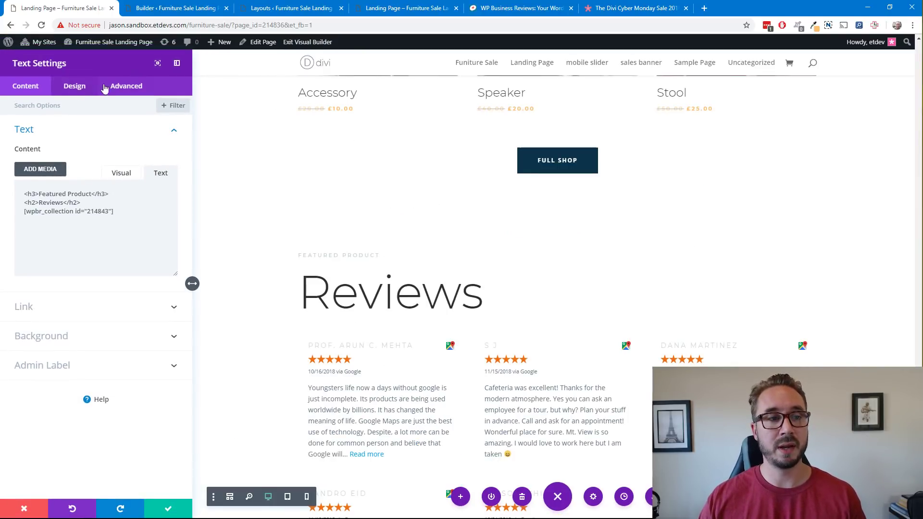
left_click(90, 88)
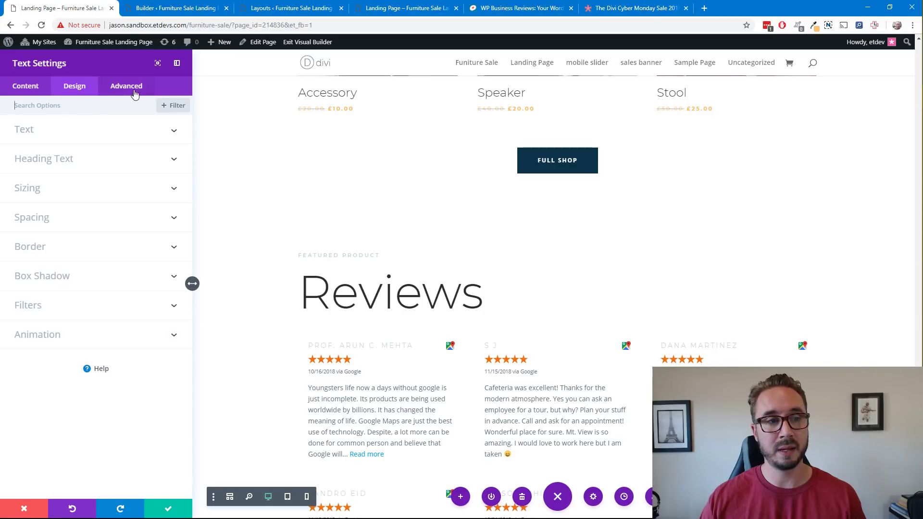
left_click(73, 136)
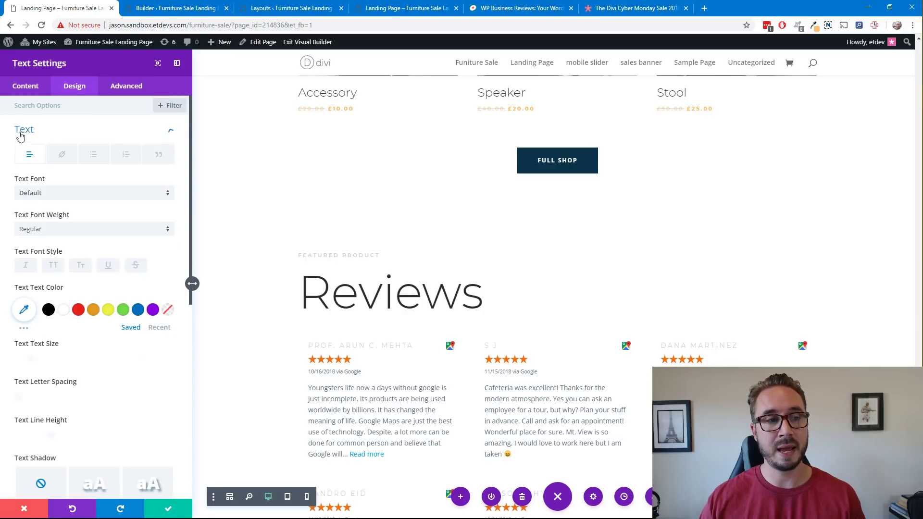
left_click(61, 155)
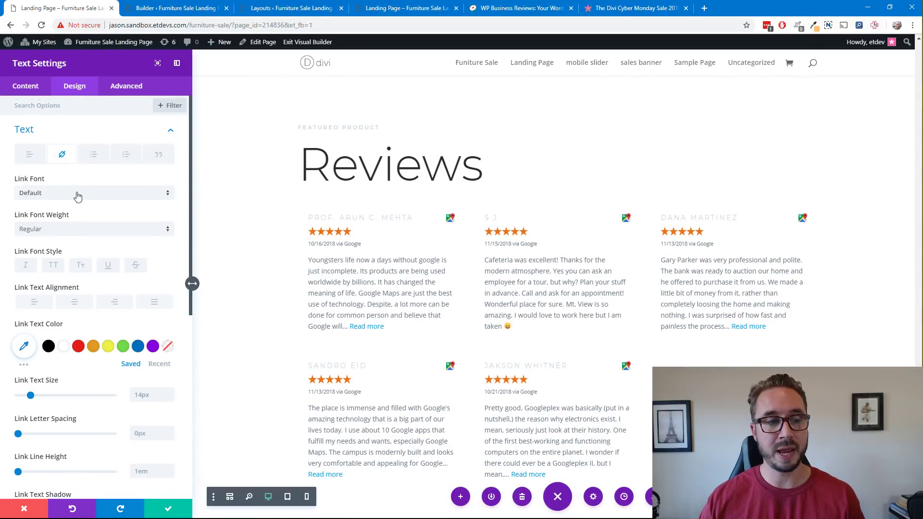
scroll(77, 197, "down", 2)
left_click(159, 267)
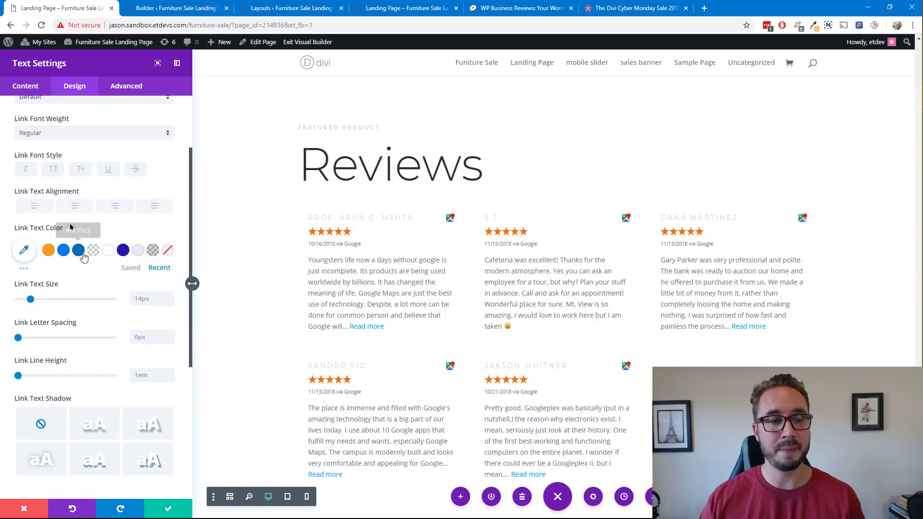
left_click(124, 251)
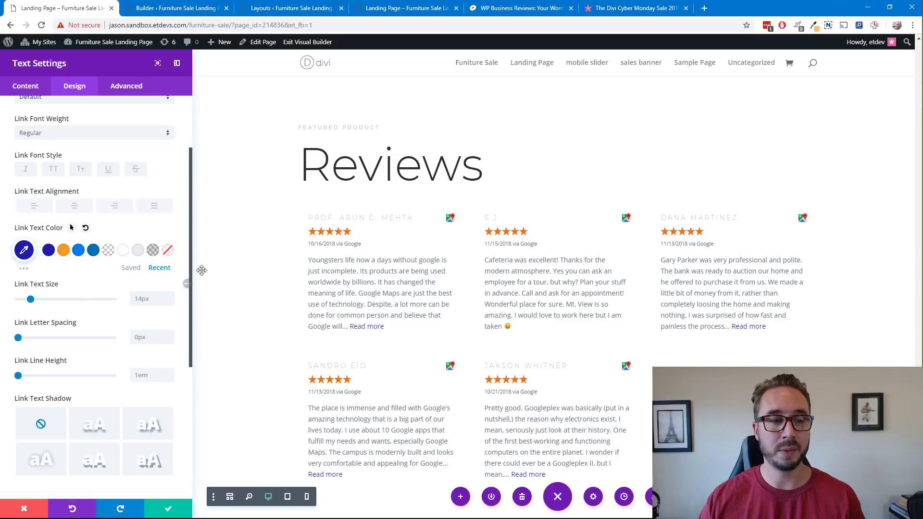
Step: Try the uppercase font style on the review links, revert it, and save the Reviews text module's settings
scroll(388, 351, "down", 4)
scroll(365, 346, "up", 7)
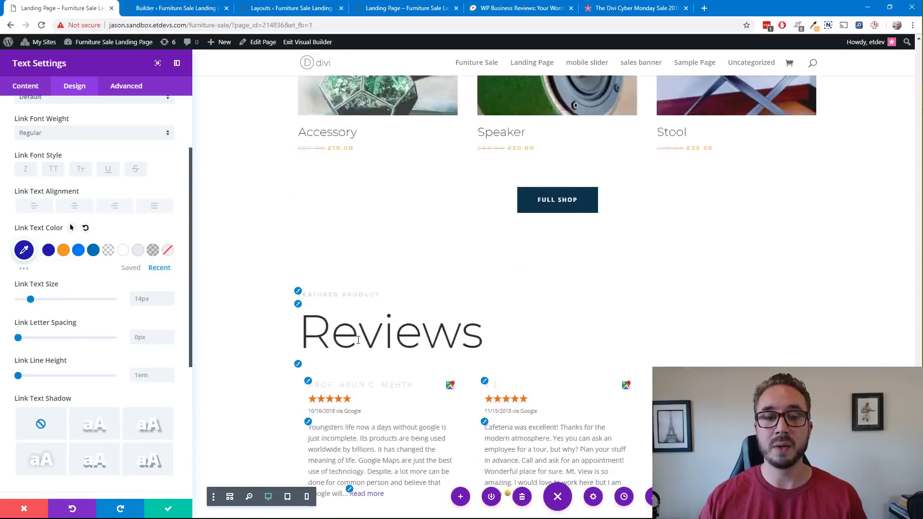
scroll(344, 343, "down", 2)
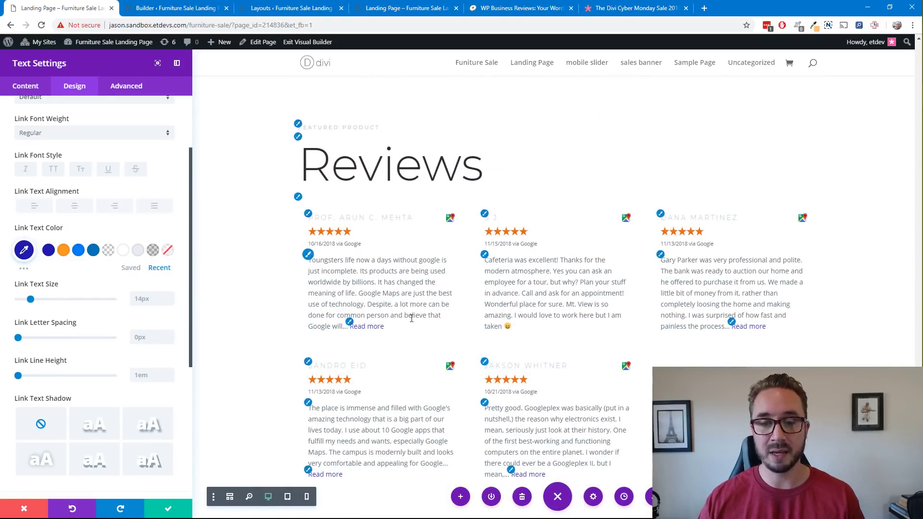
left_click(55, 171)
left_click(55, 172)
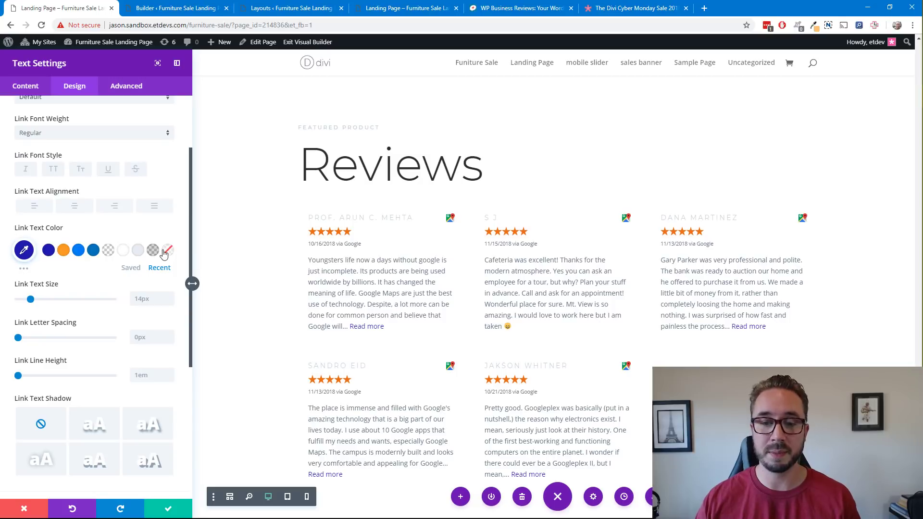
left_click(170, 509)
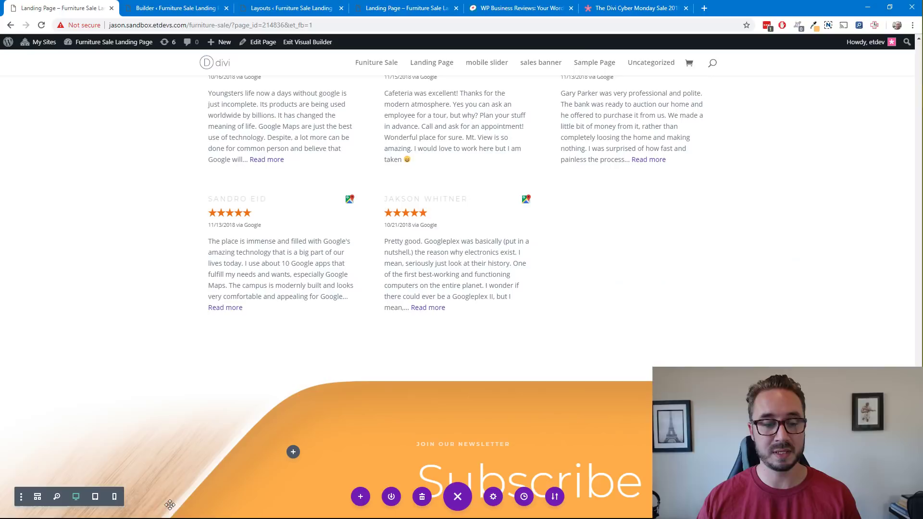
scroll(515, 241, "down", 2)
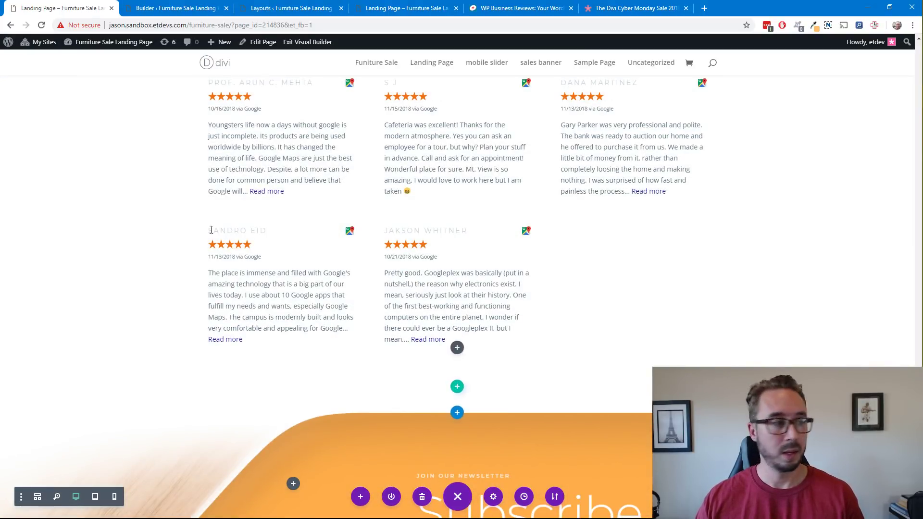
scroll(331, 223, "up", 1)
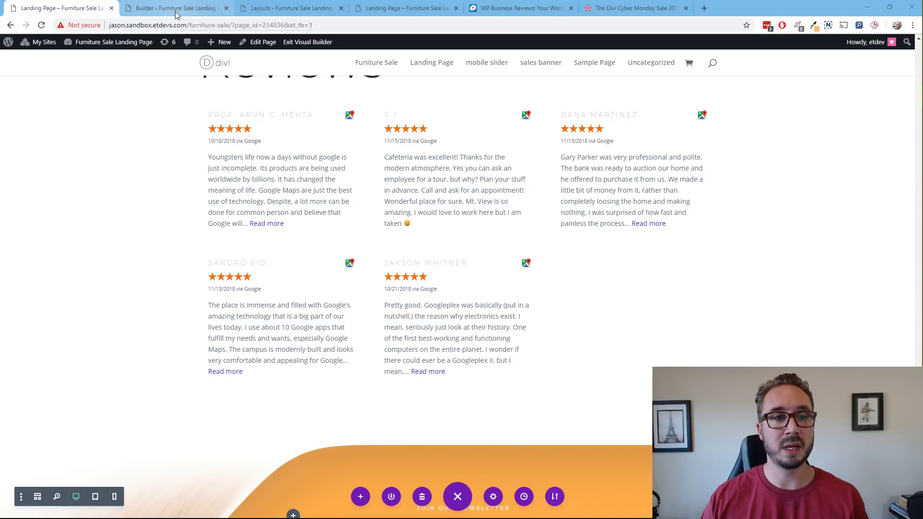
Step: Go to the WordPress dashboard and view the Review Tags page of WP Business Reviews
mouse_move(123, 41)
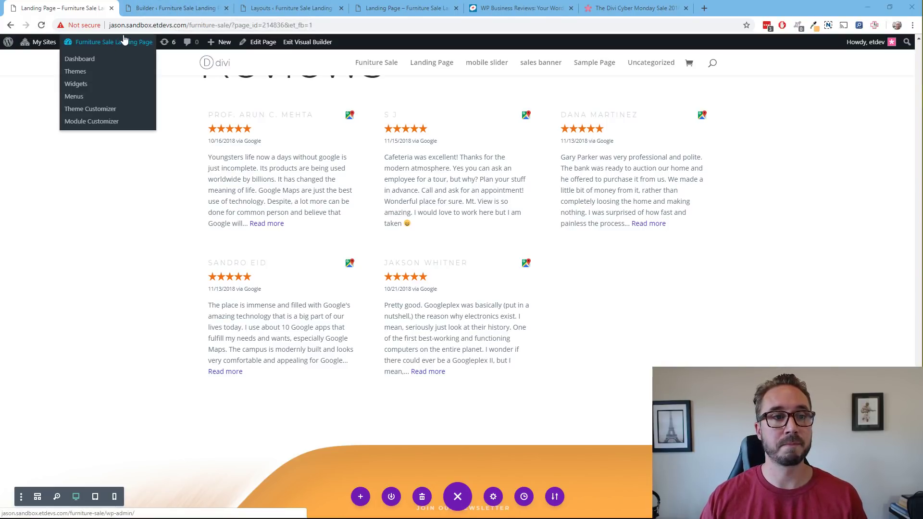
left_click(88, 59)
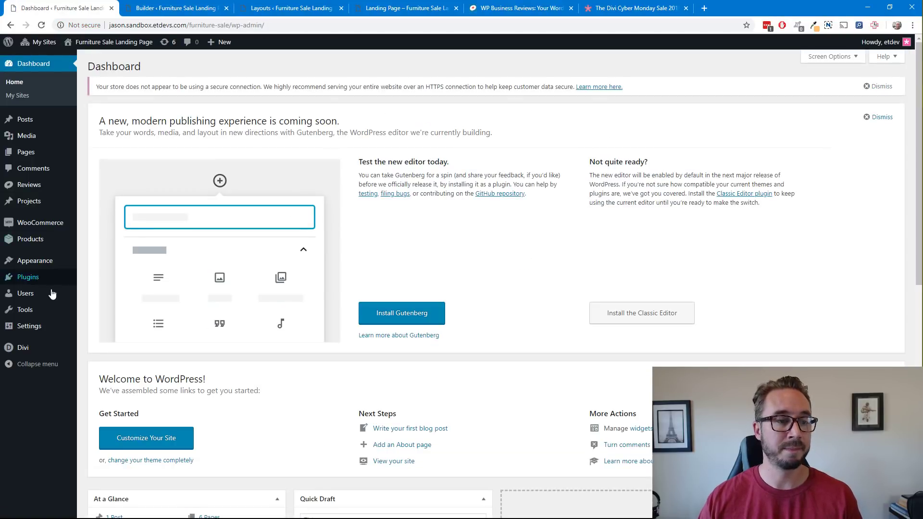
mouse_move(54, 192)
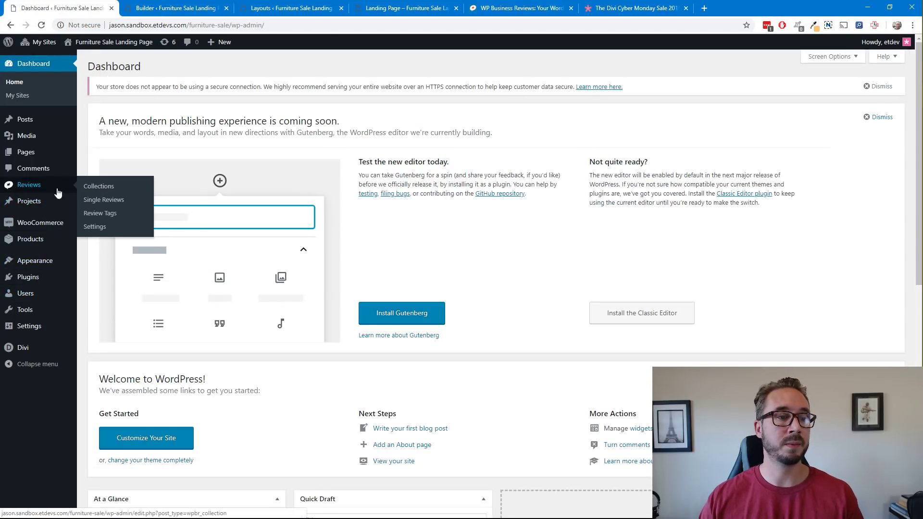
left_click(110, 217)
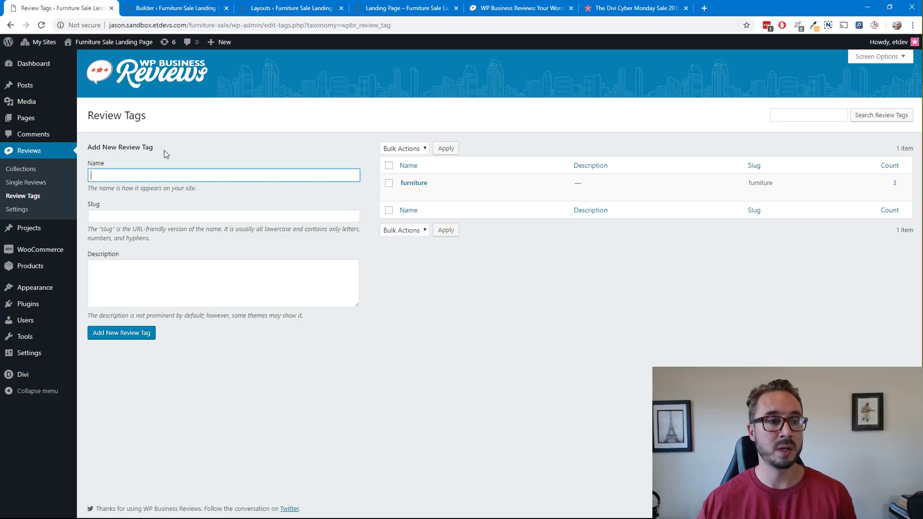
left_click(477, 314)
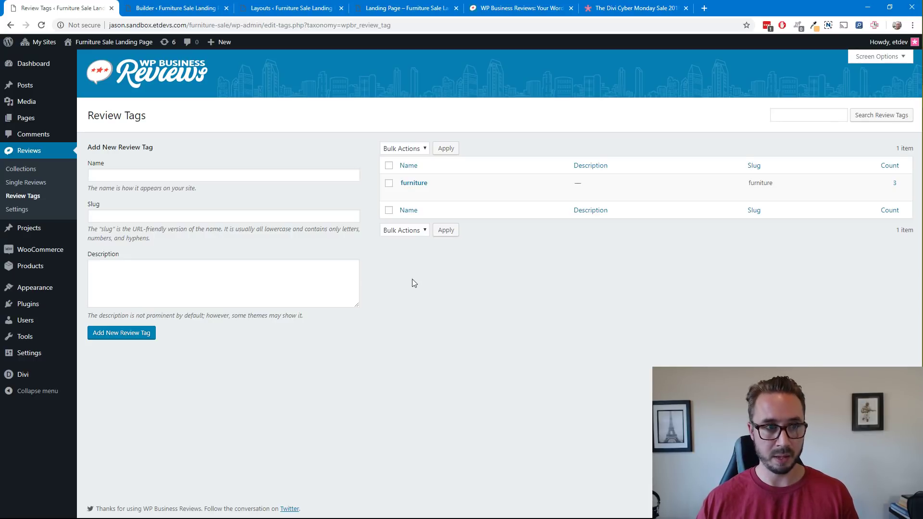
Step: Open the Single Reviews list and look through all imported reviews
left_click(36, 184)
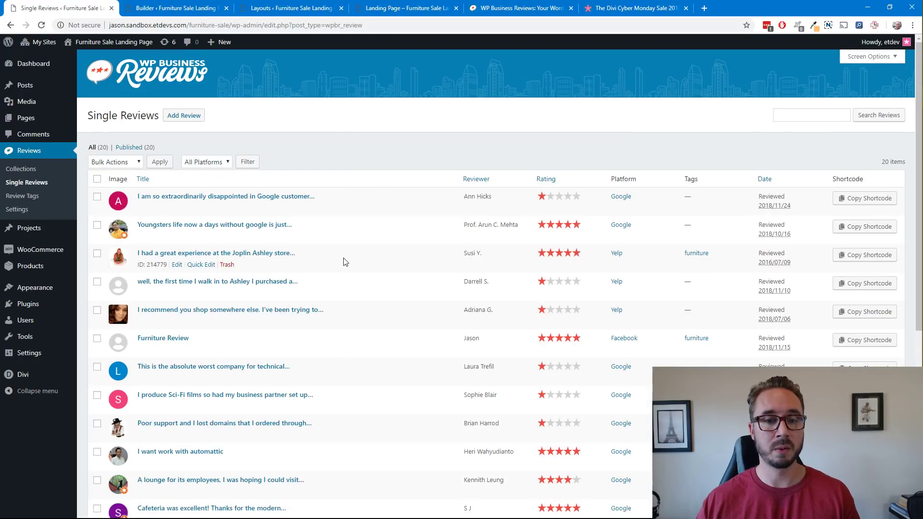
scroll(343, 262, "down", 6)
scroll(344, 260, "up", 6)
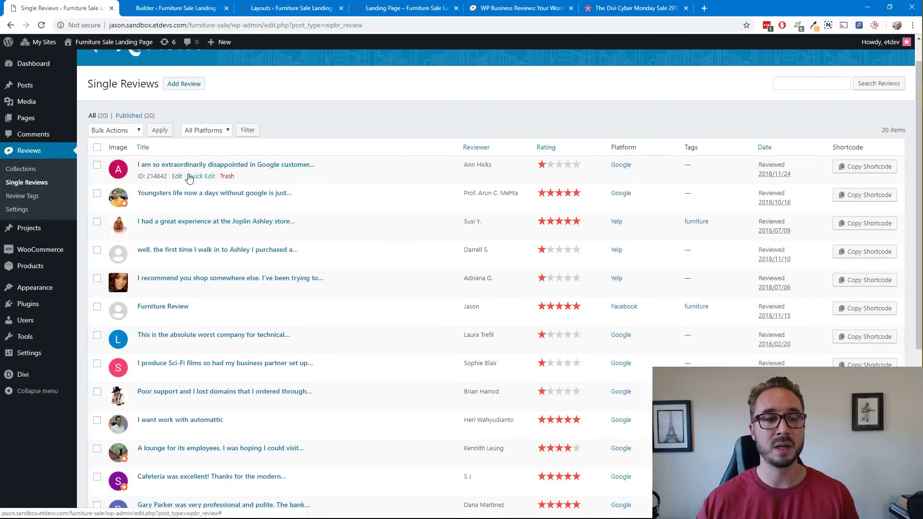
Step: Open the review "I am so extraordinarily disappointed in Google customer..." for editing and examine its rating, content, URL and date fields
left_click(178, 177)
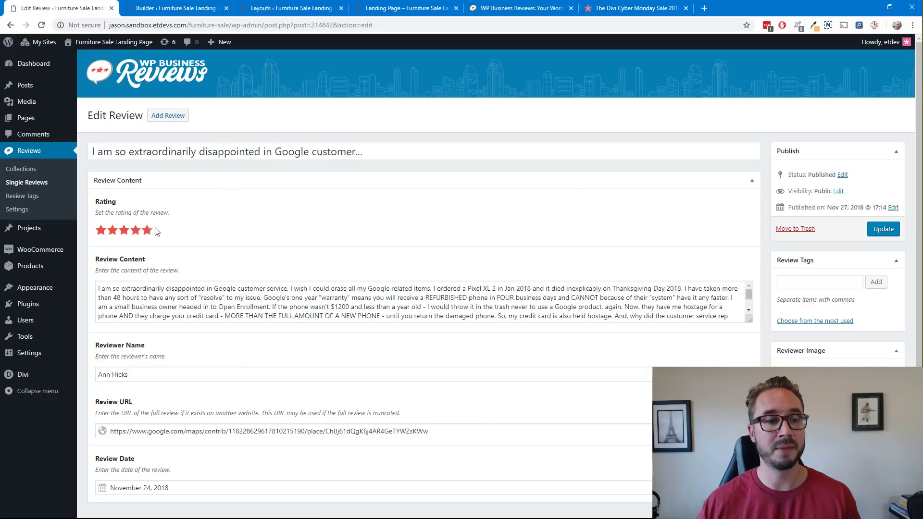
scroll(185, 228, "down", 1)
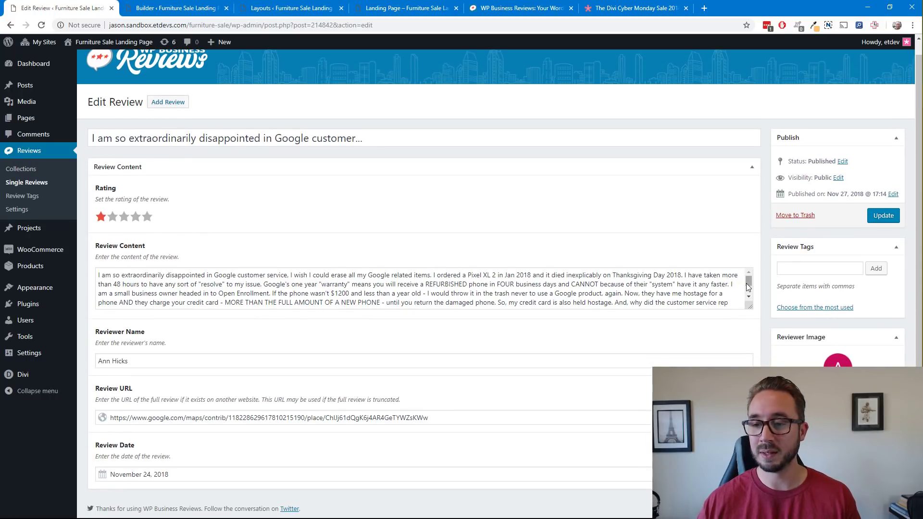
mouse_move(748, 282)
left_mouse_down()
mouse_move(747, 306)
mouse_move(748, 284)
left_mouse_up()
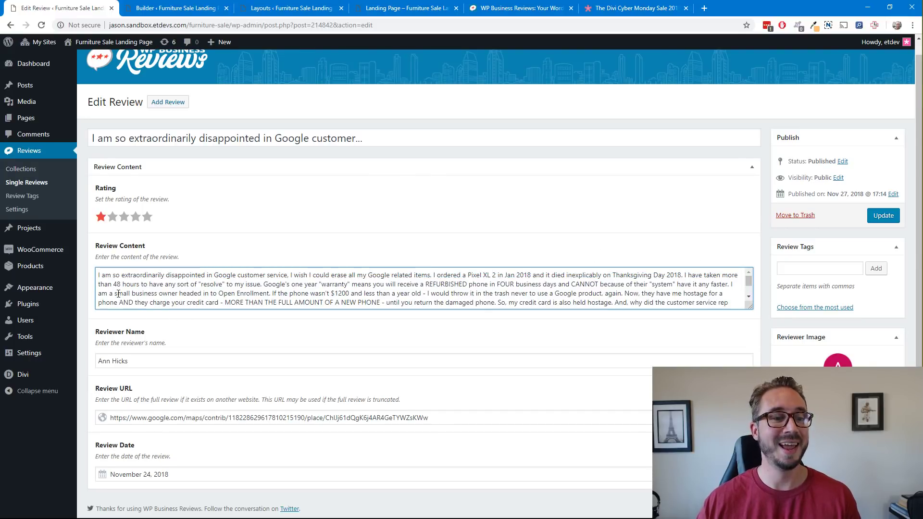
left_click_drag(105, 278, 191, 295)
left_click(212, 328)
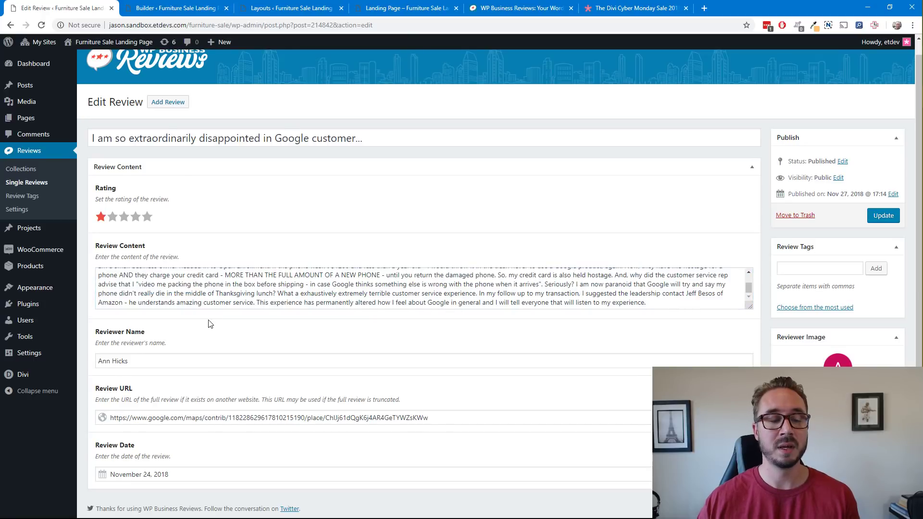
scroll(207, 320, "up", 1)
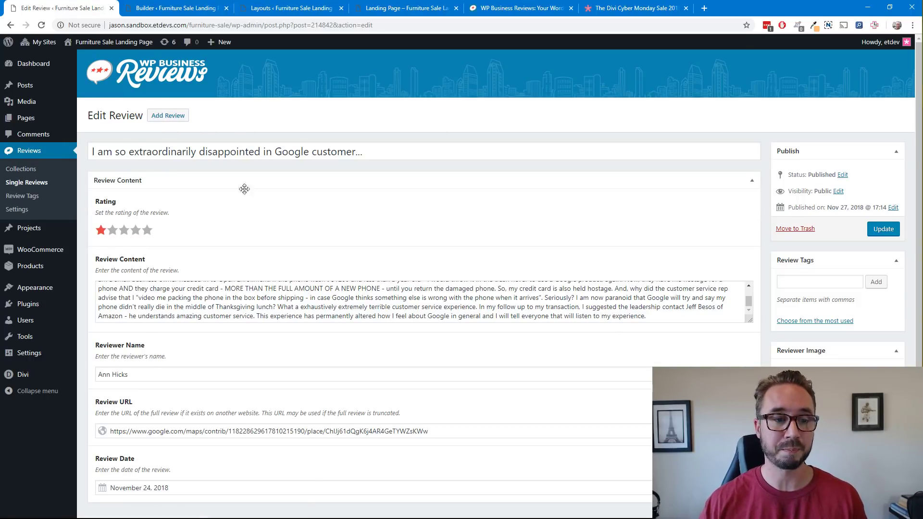
scroll(244, 212, "down", 1)
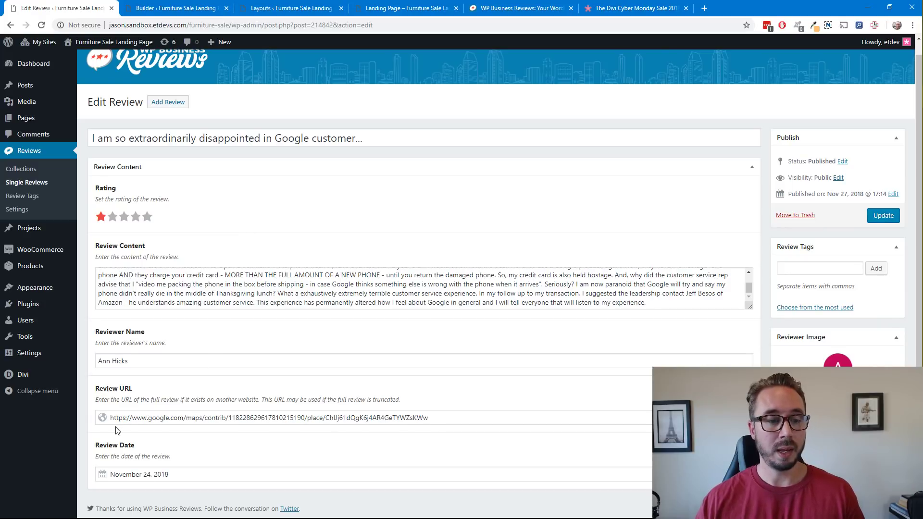
Step: Look over the Single Reviews list again and open the items counted under the furniture review tag
left_click(38, 186)
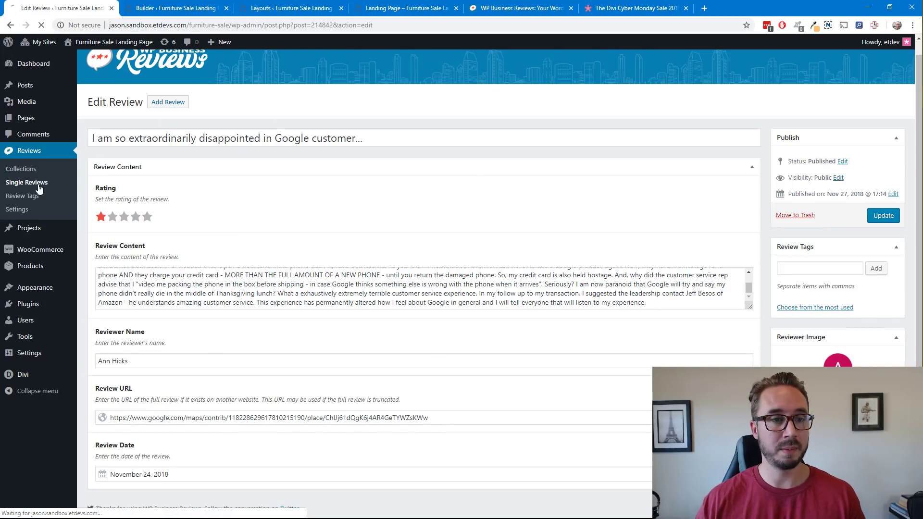
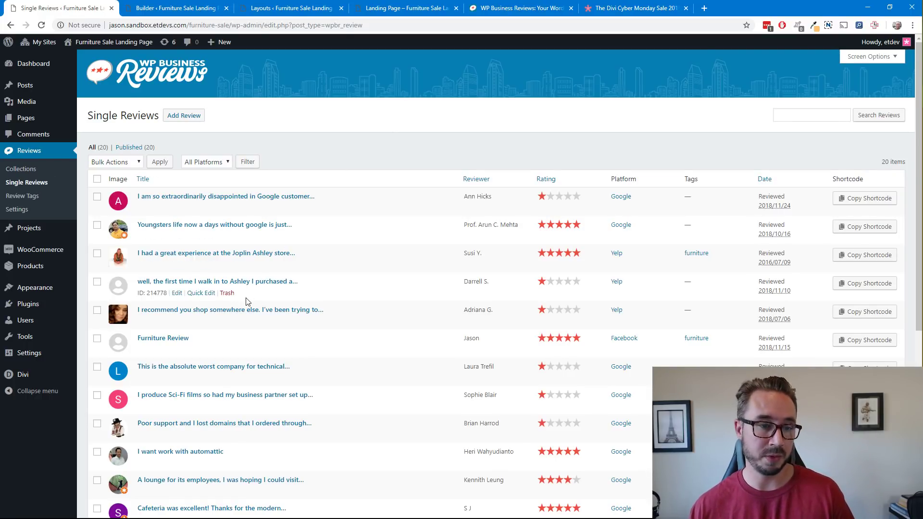
scroll(326, 317, "down", 3)
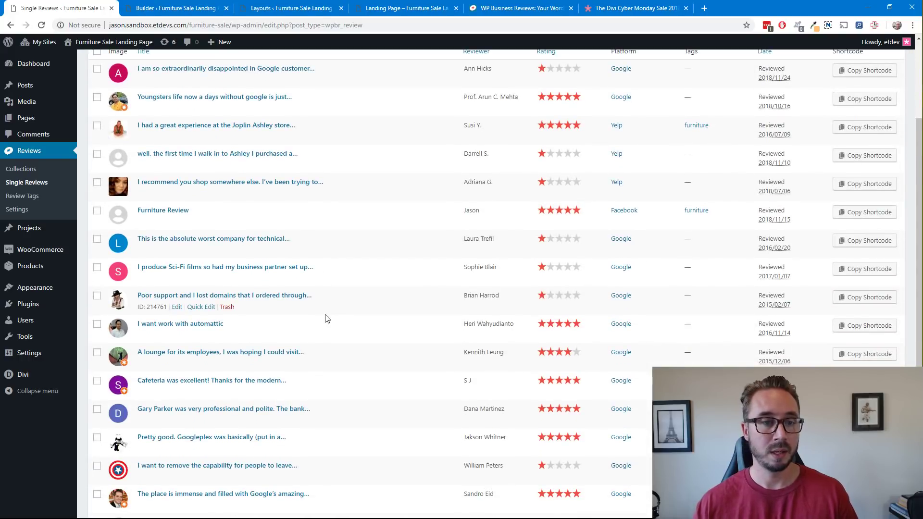
left_click(24, 198)
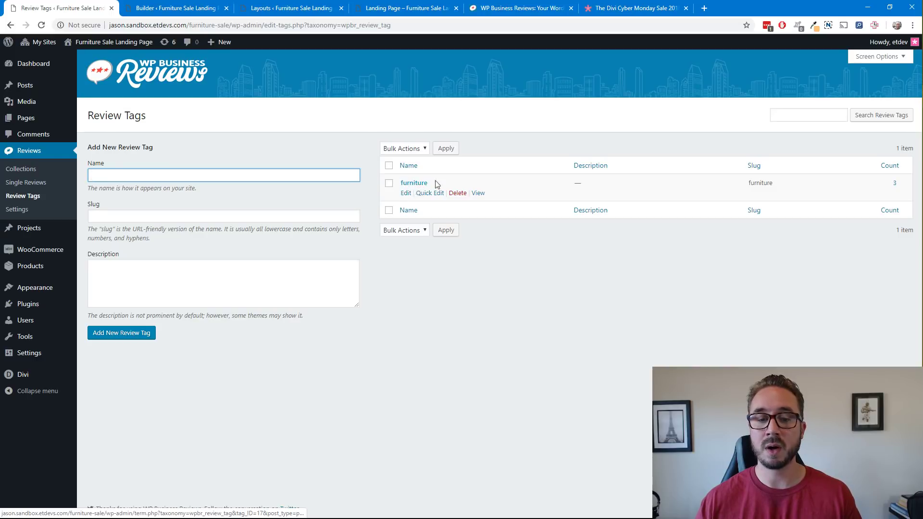
left_click(895, 183)
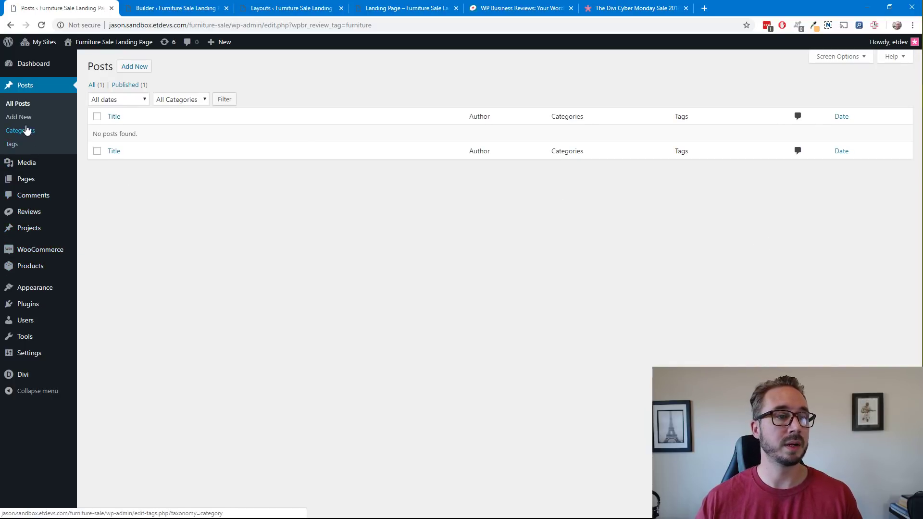
Step: Return to the Single Reviews list and look down it for reviews tagged furniture
mouse_move(48, 273)
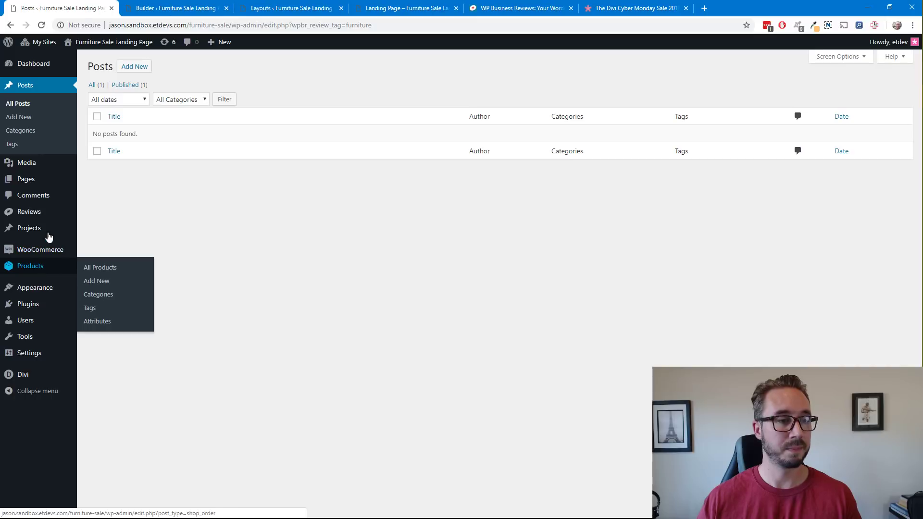
mouse_move(52, 219)
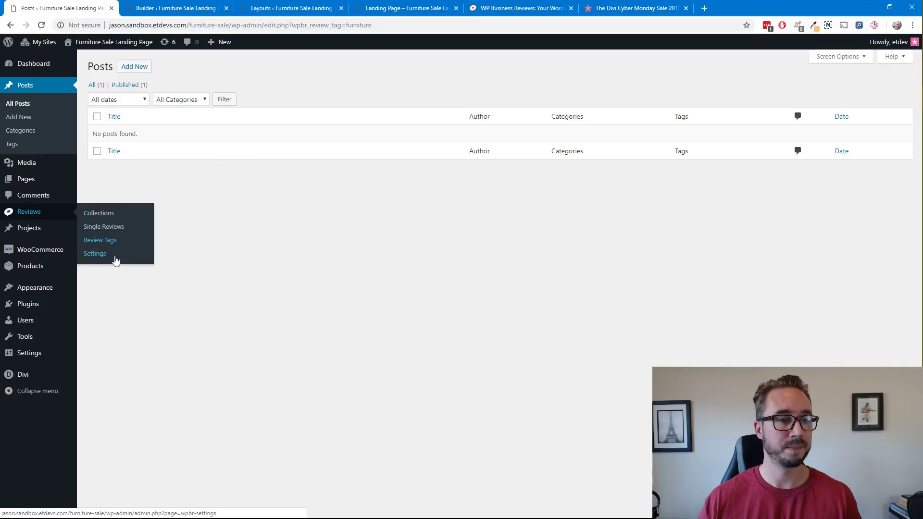
left_click(104, 228)
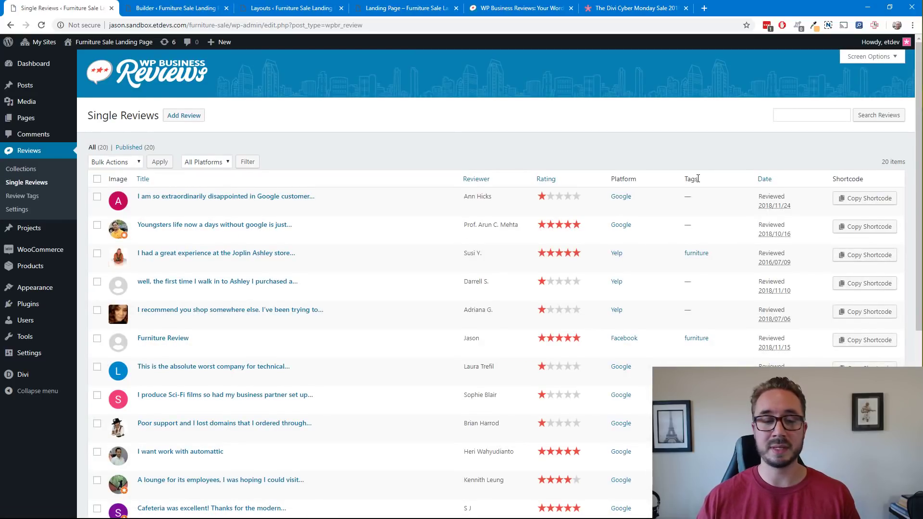
scroll(697, 179, "down", 2)
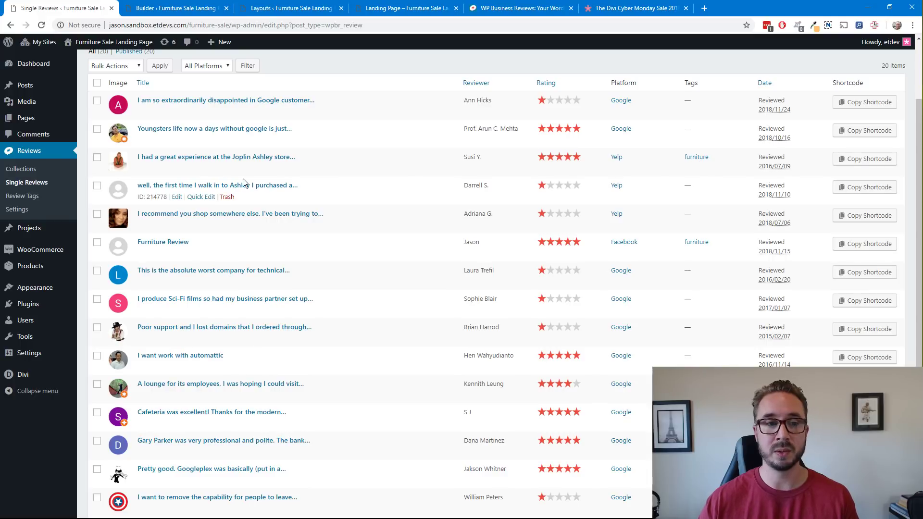
scroll(535, 396, "down", 2)
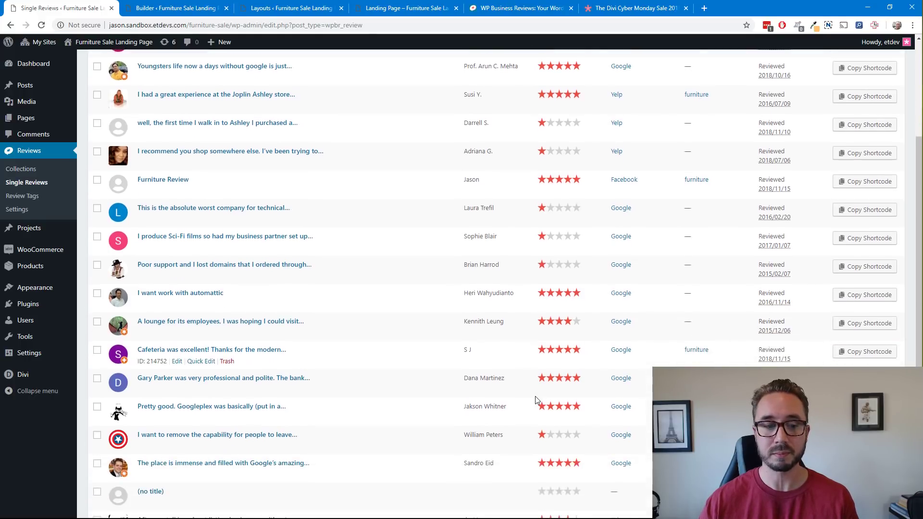
Step: Look over the ratings, platforms and tags of the reviews in the Single Reviews list
scroll(537, 400, "up", 1)
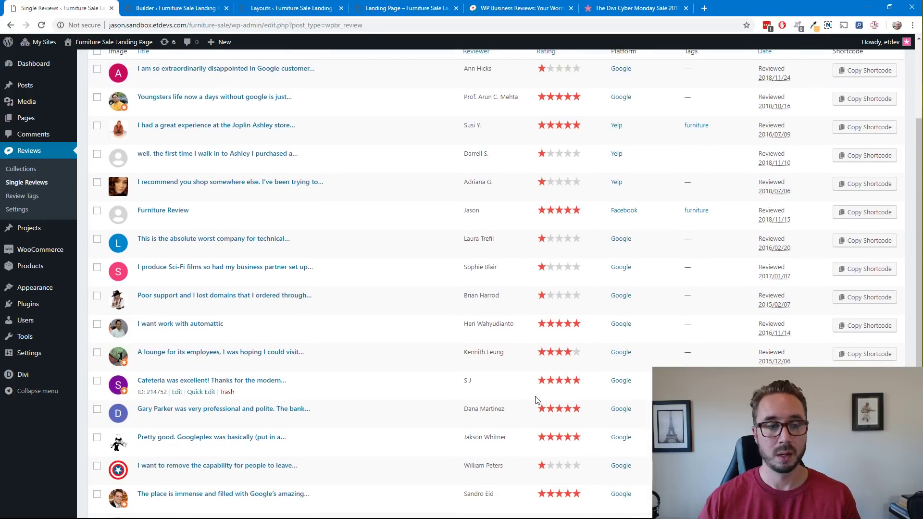
scroll(537, 400, "down", 5)
scroll(537, 399, "up", 4)
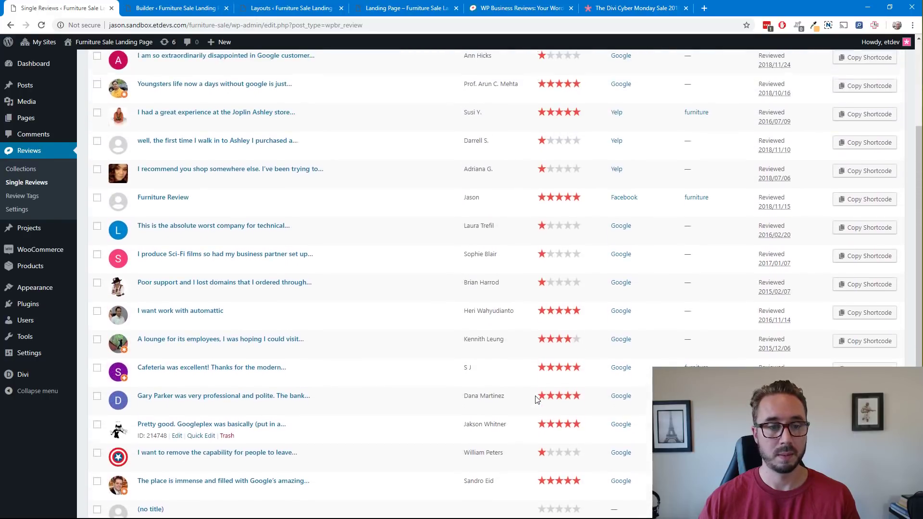
scroll(537, 399, "up", 3)
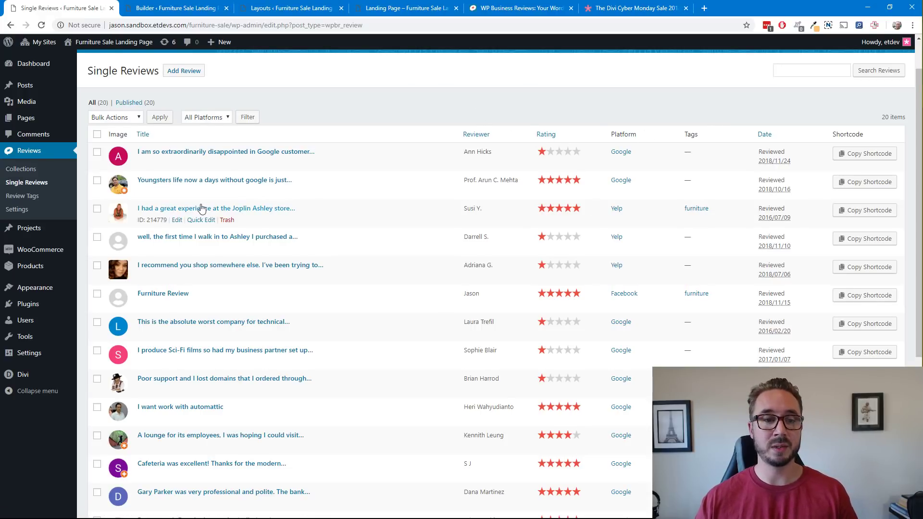
scroll(176, 283, "up", 1)
scroll(176, 283, "down", 3)
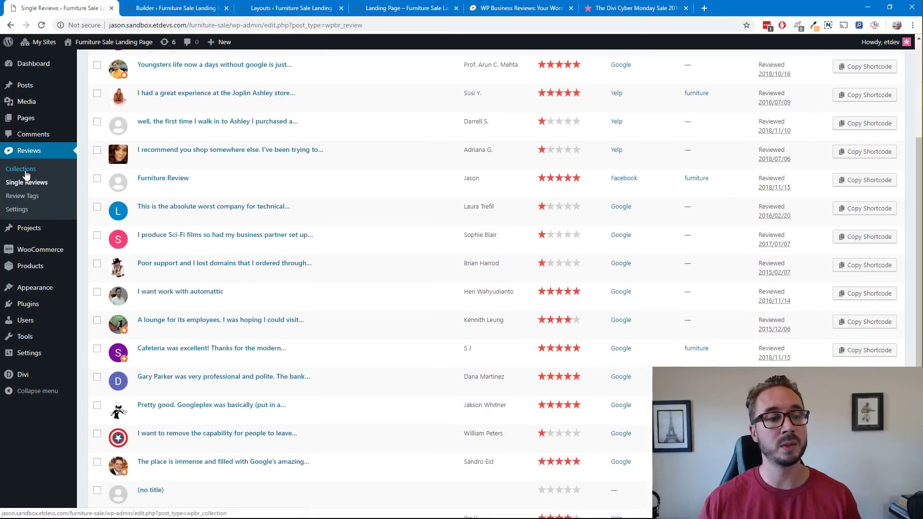
Step: Start a new tagged review collection and fill it with the reviews tagged furniture
left_click(25, 173)
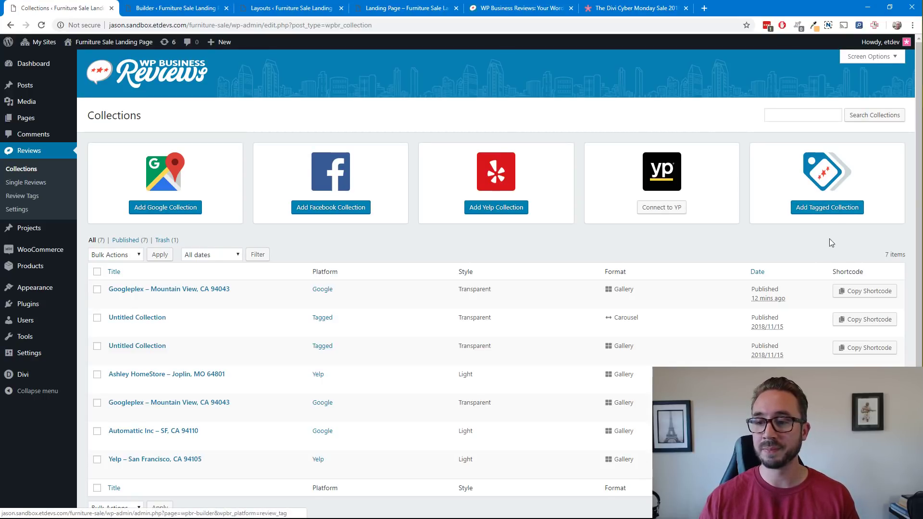
left_click(827, 208)
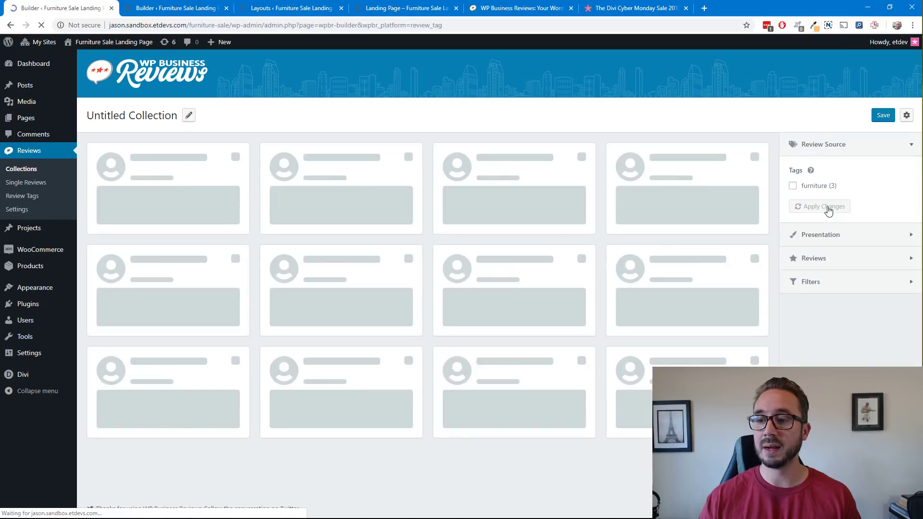
left_click(793, 187)
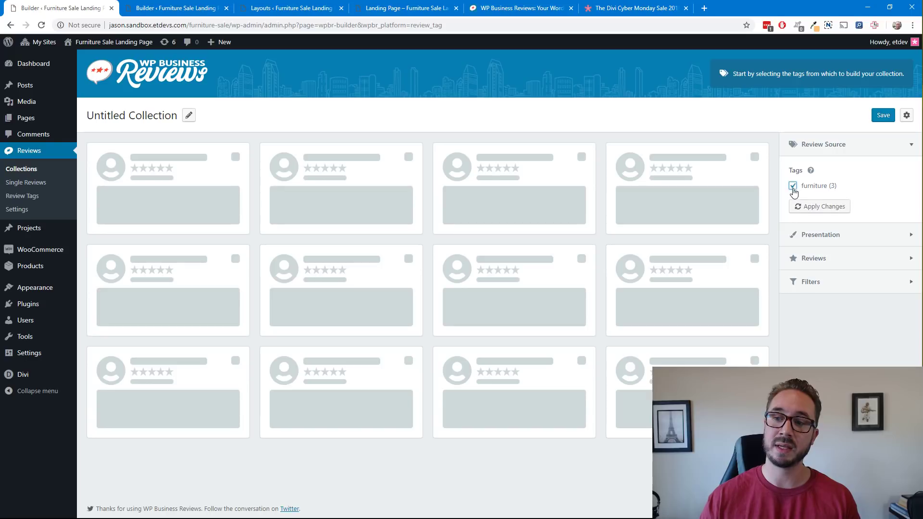
left_click(814, 207)
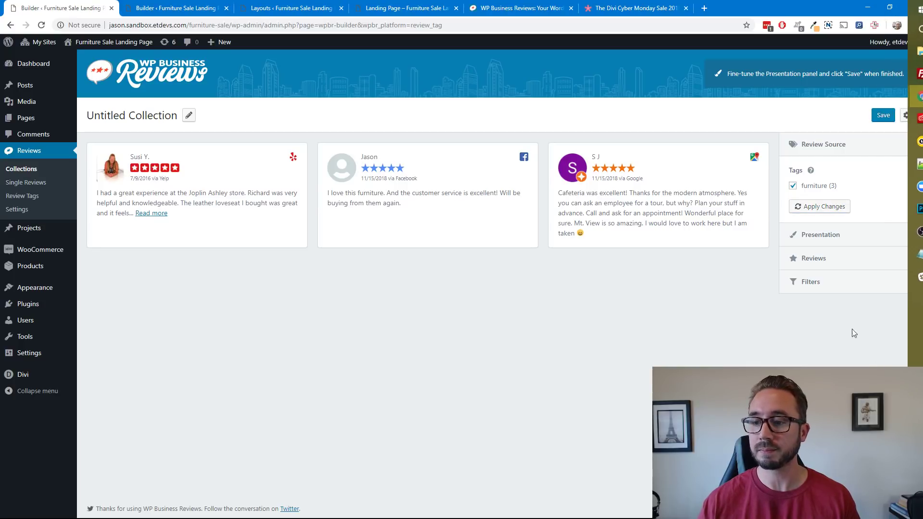
Step: Set the collection's presentation to the Transparent style and Carousel format with a maximum of 1 slide per view
left_click(840, 244)
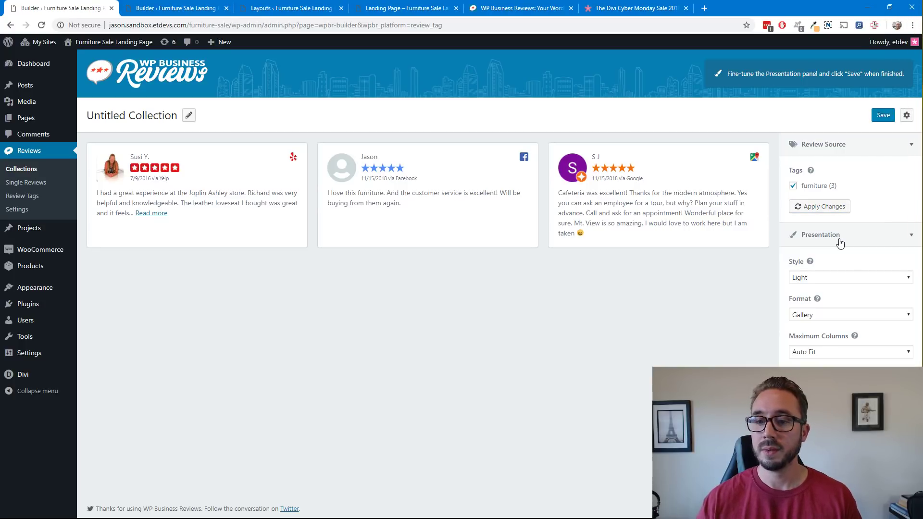
left_click(811, 278)
mouse_move(40, 250)
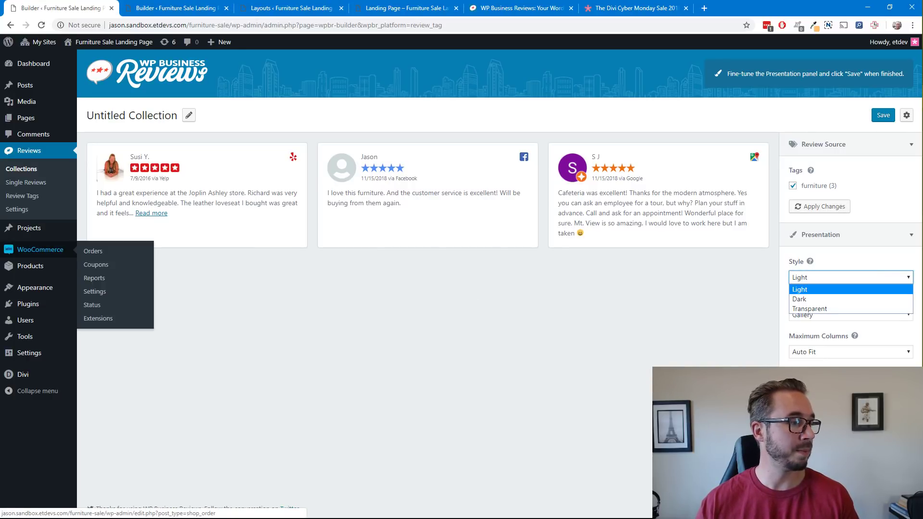
left_click(809, 309)
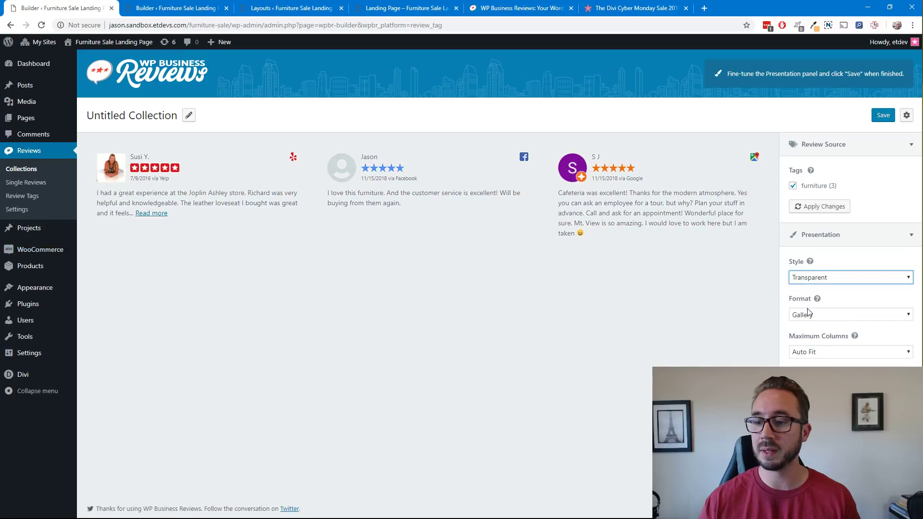
left_click(814, 317)
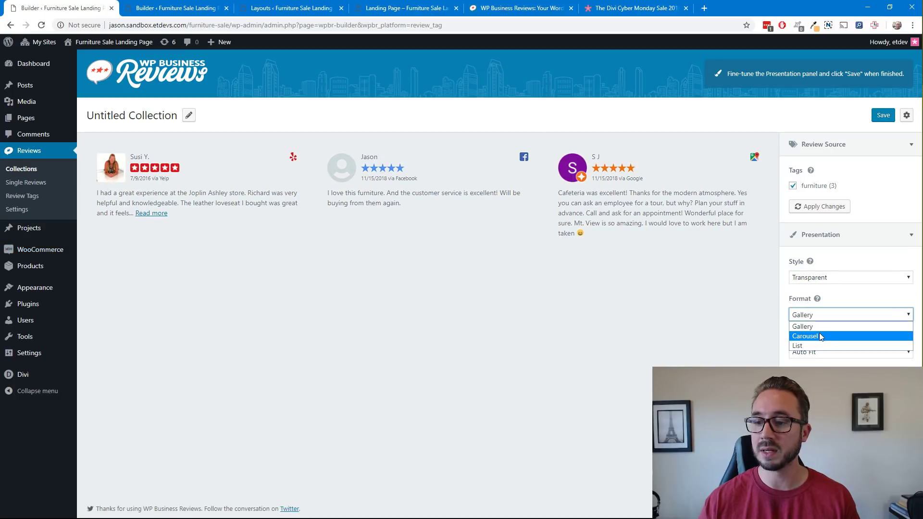
left_click(815, 330)
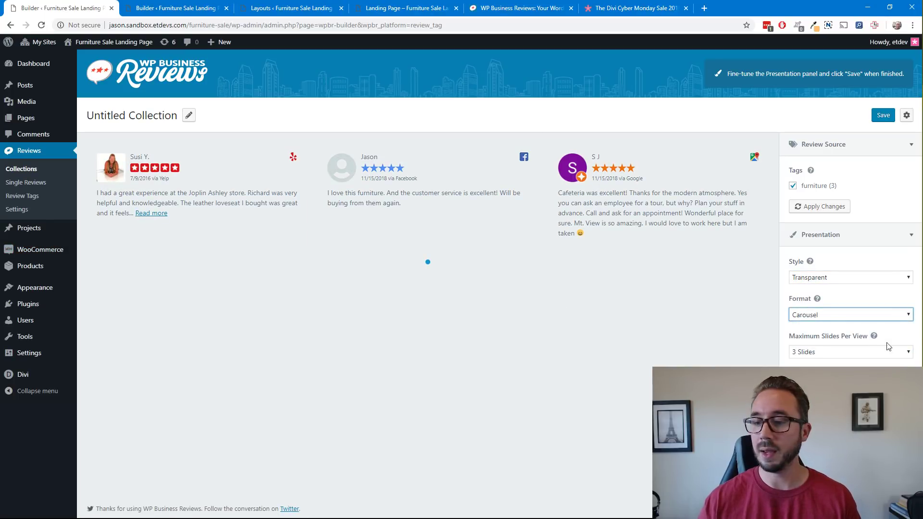
left_click(825, 353)
left_click(820, 364)
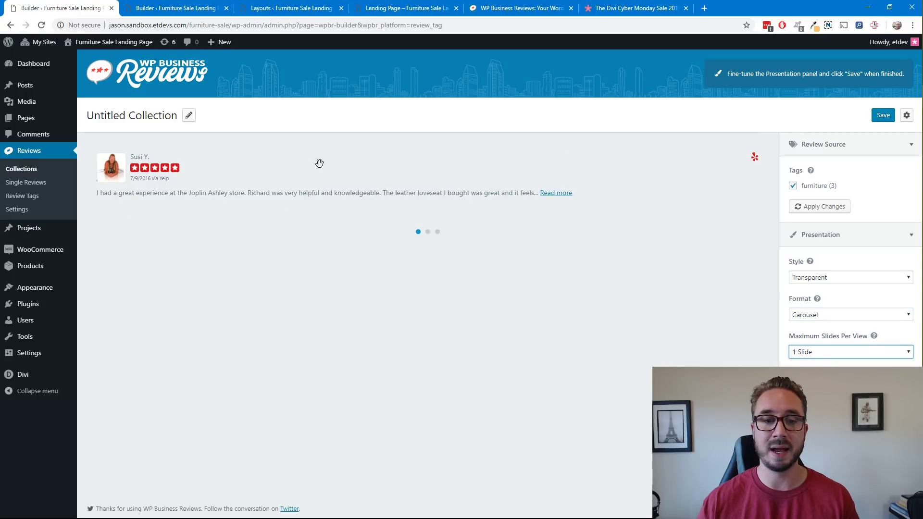
Step: Preview the carousel's second slide, then save the tagged collection and copy its shortcode
left_click(428, 232)
left_click_drag(431, 198, 120, 153)
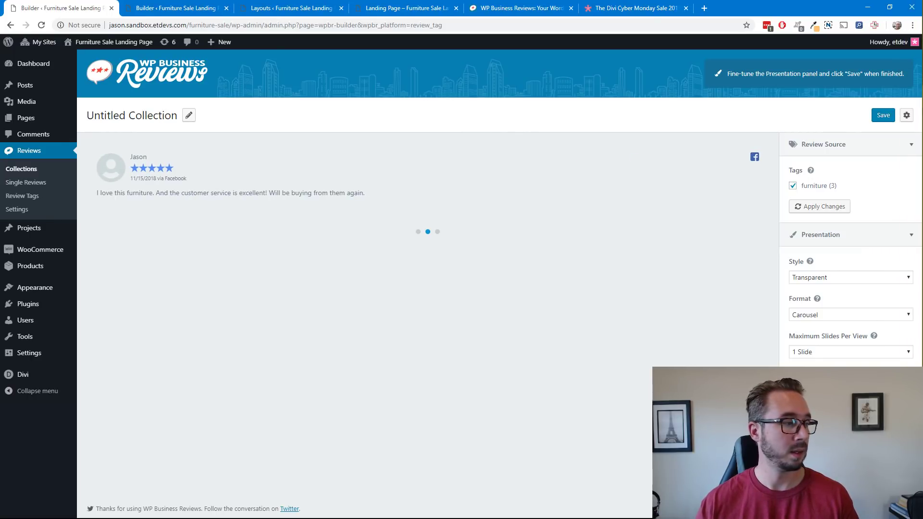
left_click(884, 118)
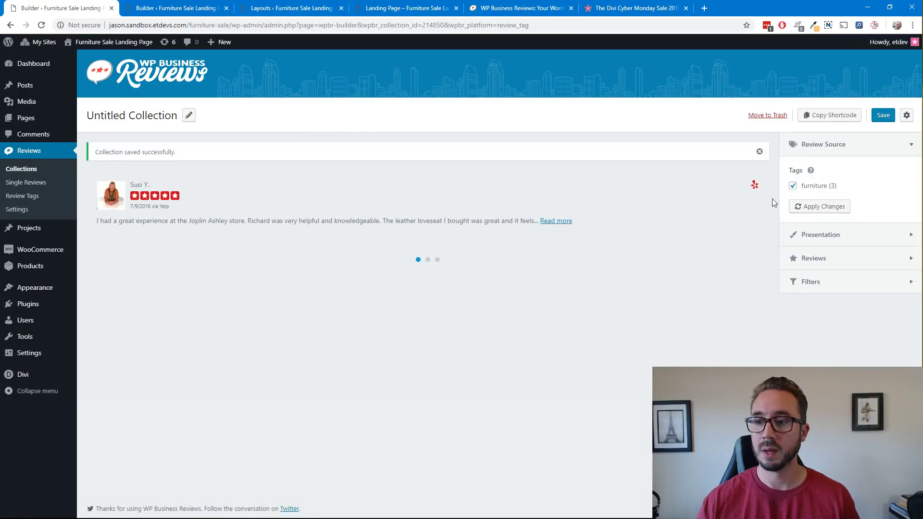
left_click(845, 117)
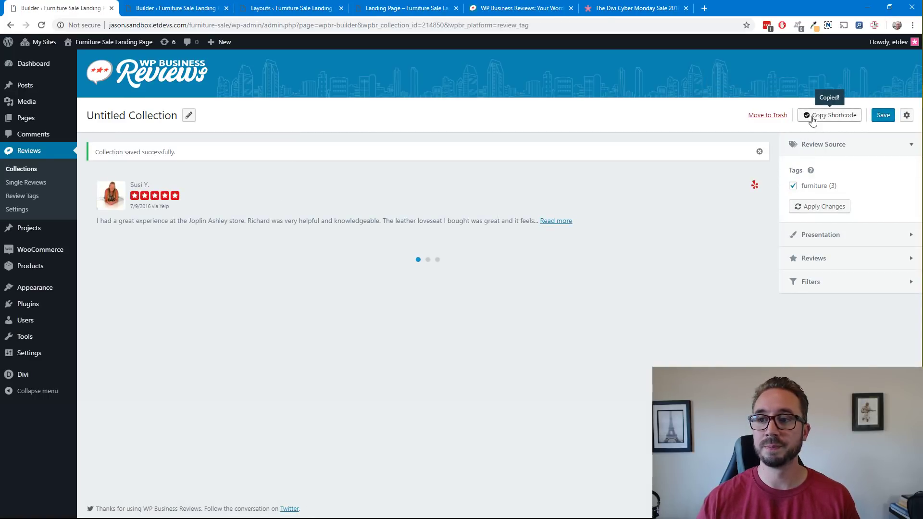
left_click(172, 10)
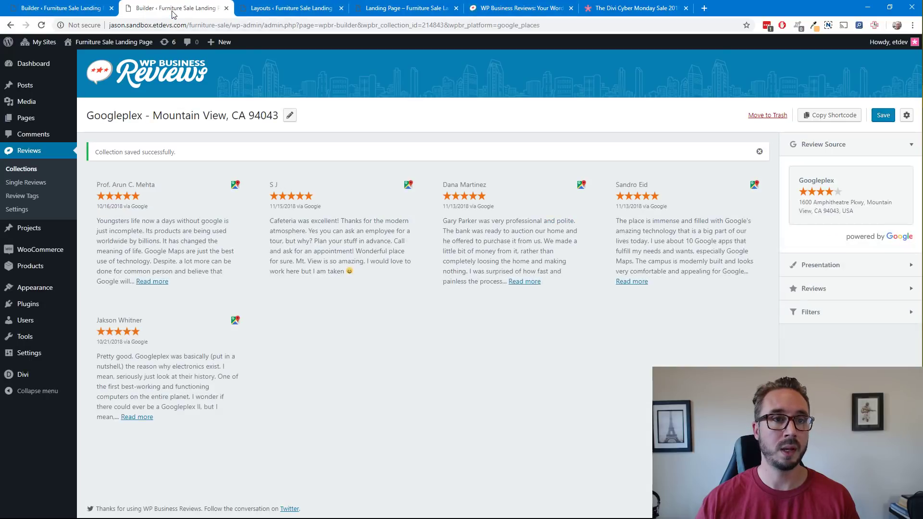
left_click(259, 14)
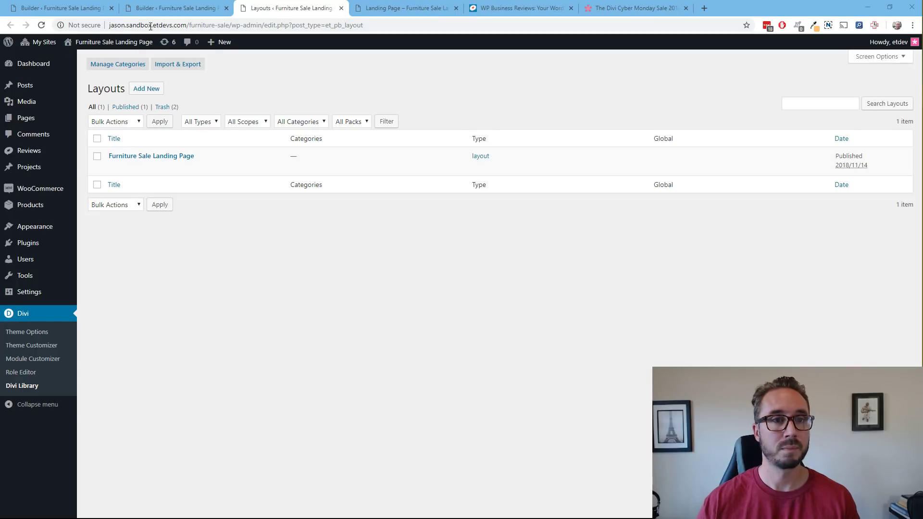
left_click(200, 10)
left_click(82, 10)
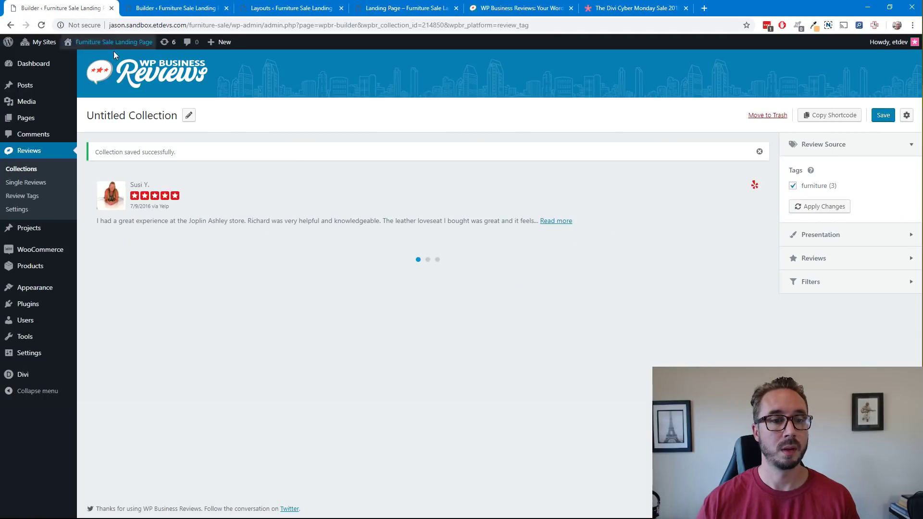
left_click(200, 8)
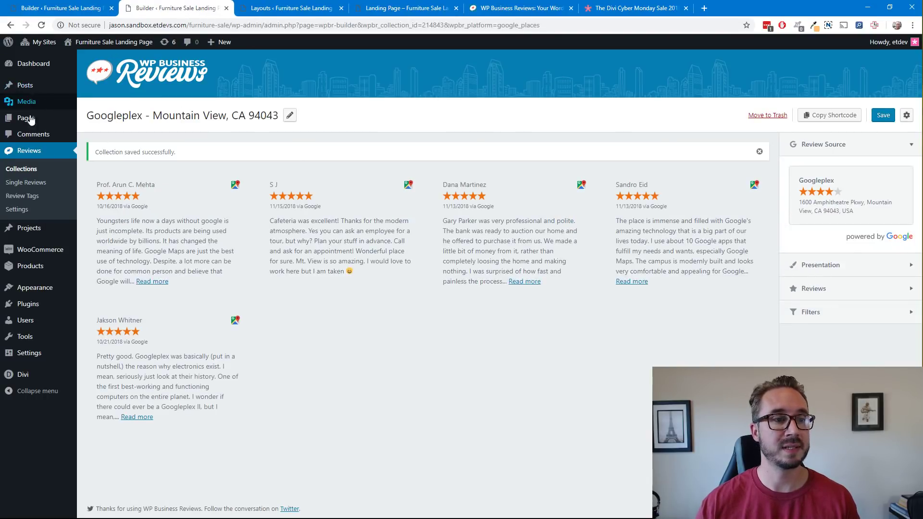
left_click(75, 10)
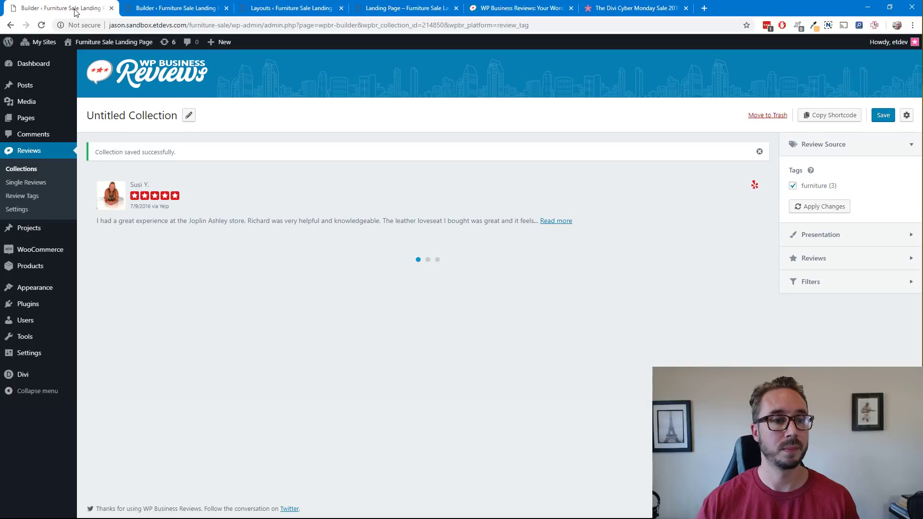
Step: Open the site's pages list, then bring up the live Landing Page and enable the Visual Builder on it
mouse_move(40, 124)
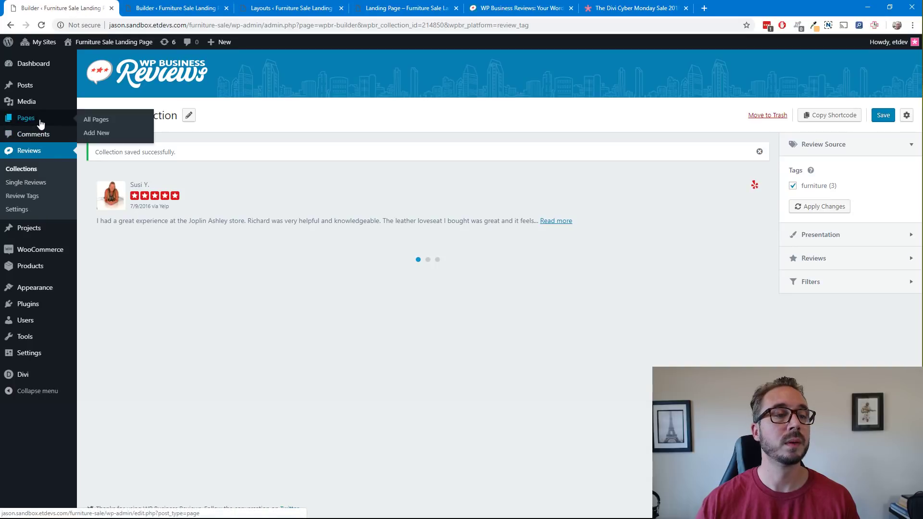
left_click(93, 127)
left_click(291, 9)
left_click(397, 9)
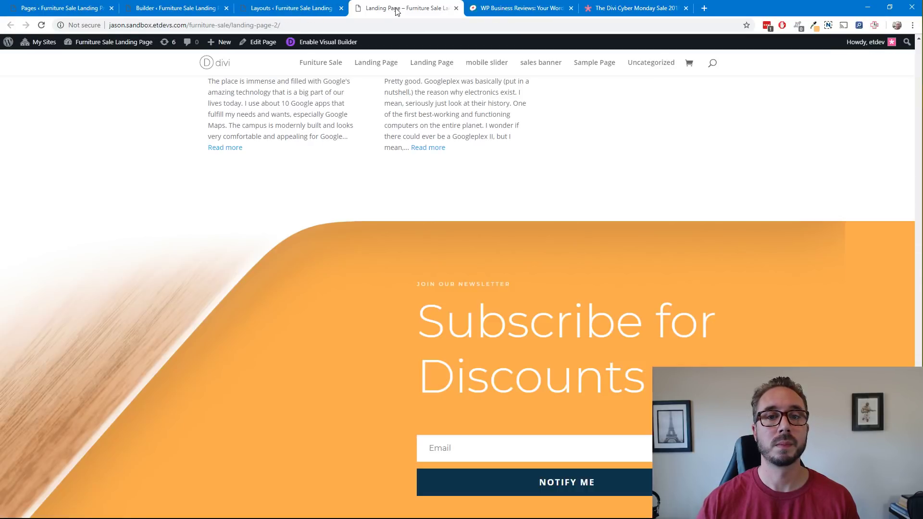
scroll(576, 209, "up", 5)
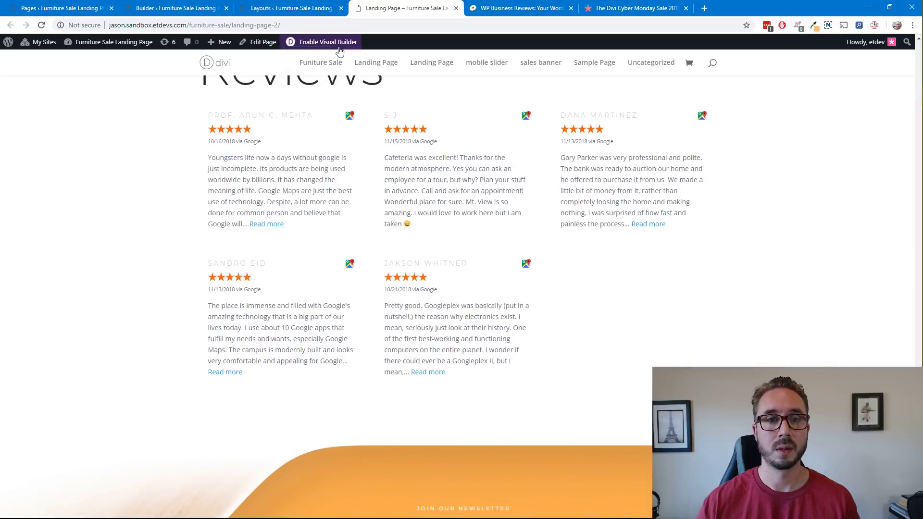
left_click(338, 48)
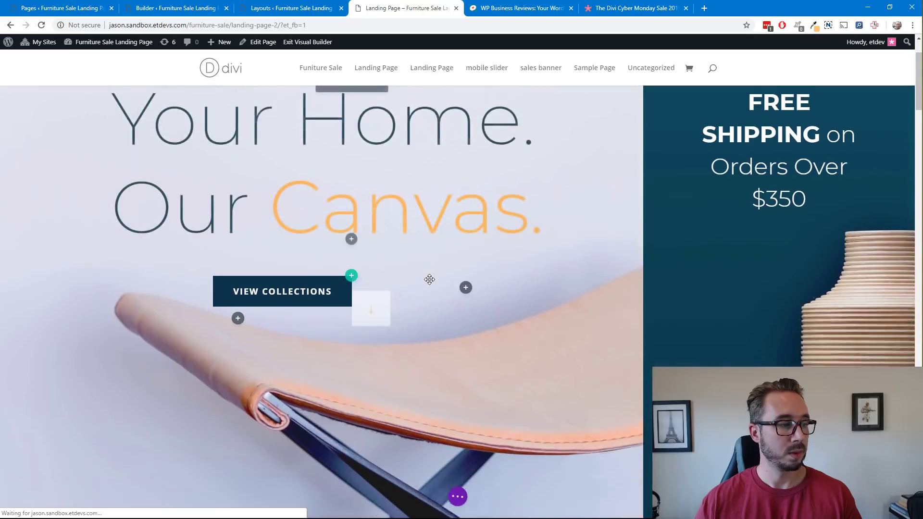
Step: Remove the large bottom padding of the Dining Table featured product section
scroll(430, 279, "down", 20)
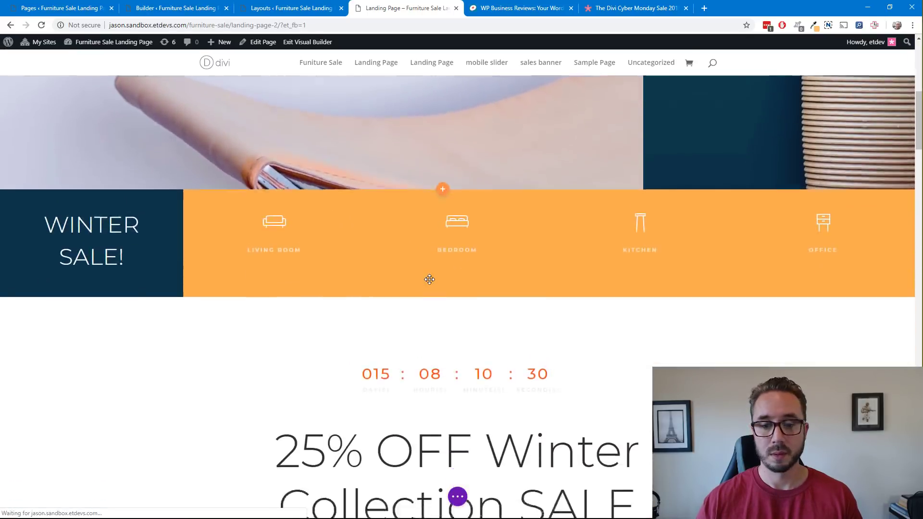
scroll(429, 279, "down", 15)
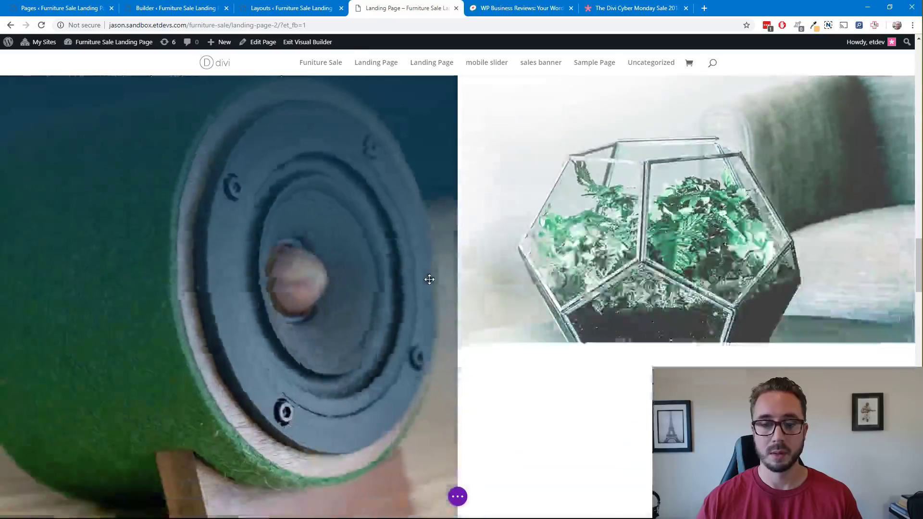
scroll(447, 231, "up", 20)
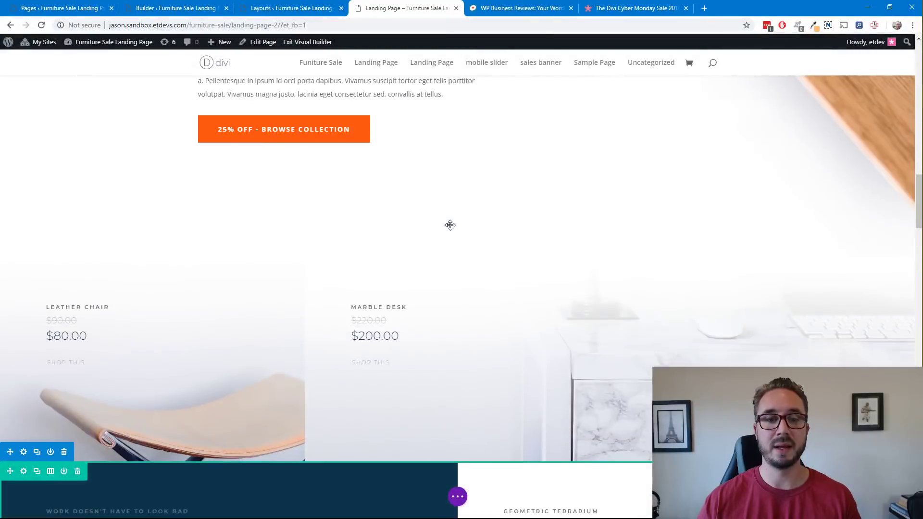
scroll(451, 225, "down", 20)
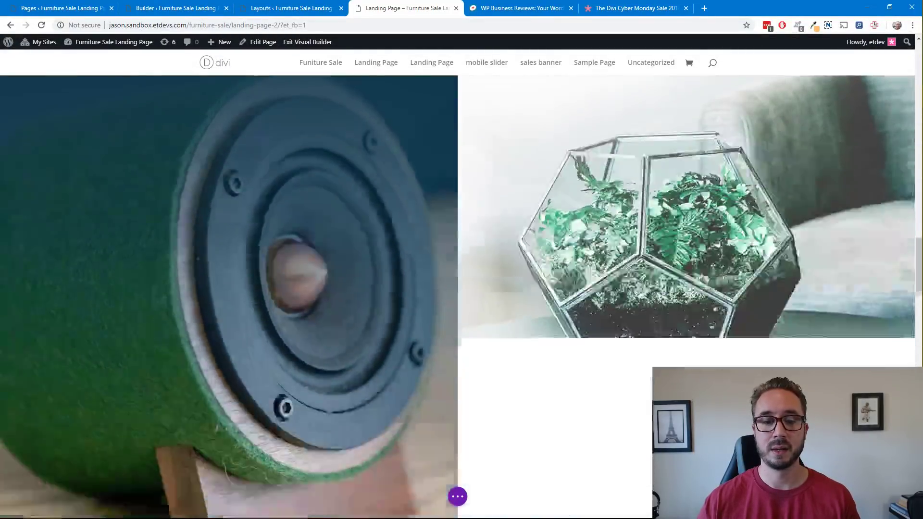
scroll(451, 225, "up", 5)
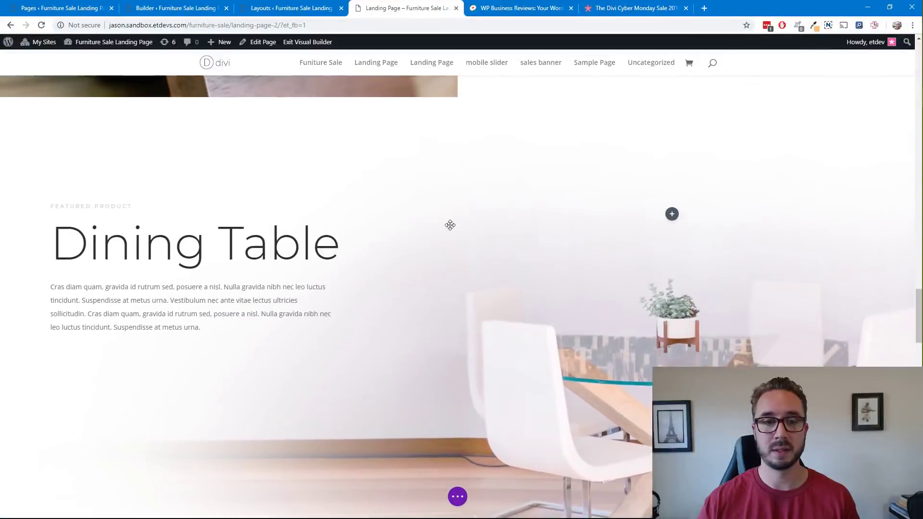
scroll(450, 225, "down", 5)
scroll(447, 223, "down", 1)
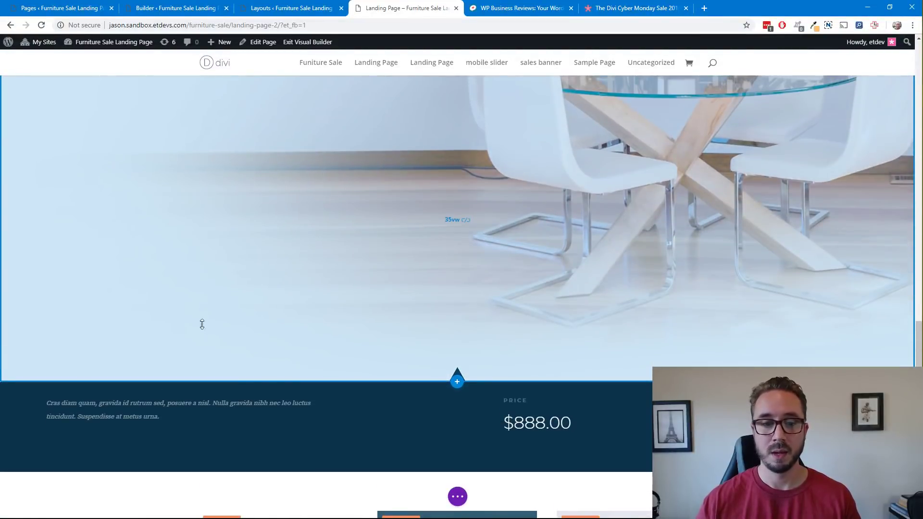
scroll(529, 211, "up", 3)
scroll(529, 289, "up", 1)
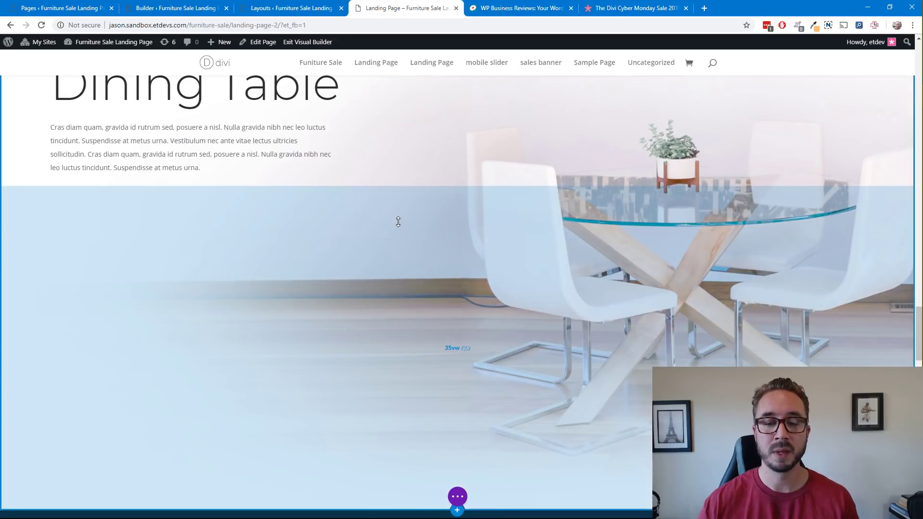
left_click_drag(398, 221, 409, 205)
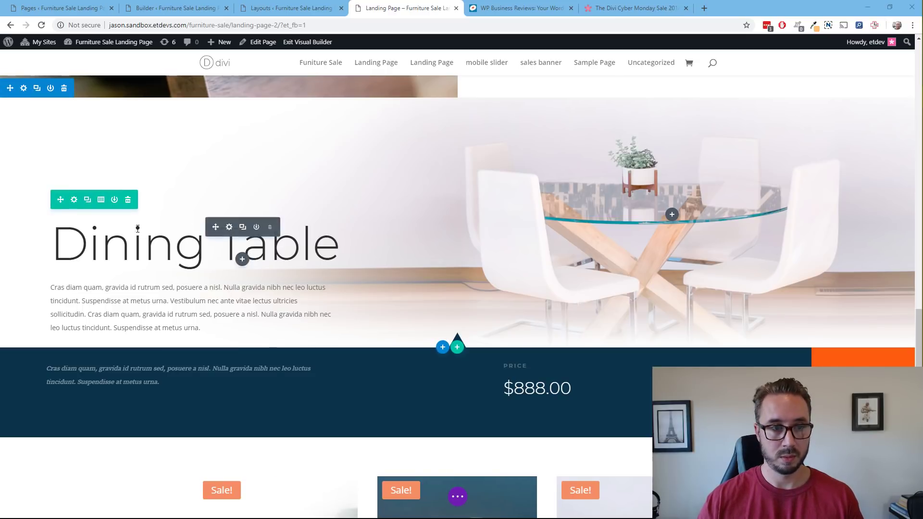
Step: Duplicate the Dining Table row and delete the Dining Table text module from the lower copy
left_click(89, 201)
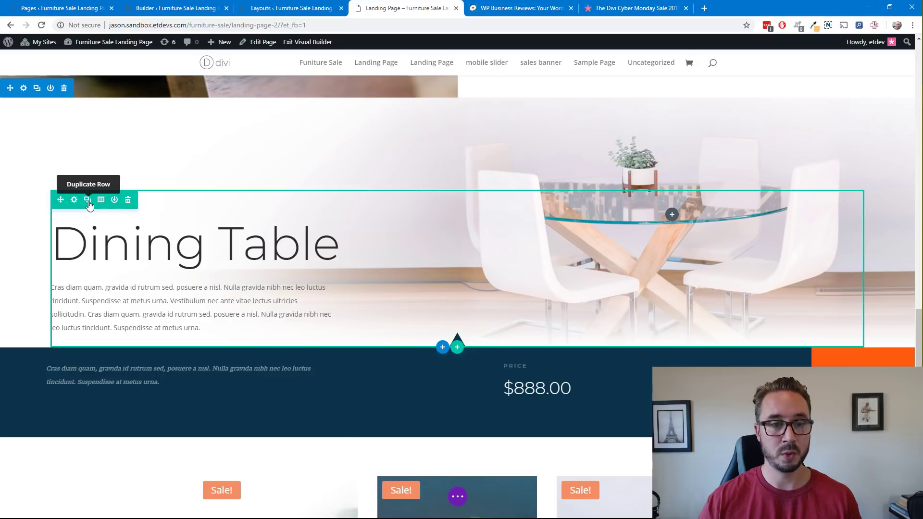
left_click(88, 201)
scroll(233, 288, "down", 2)
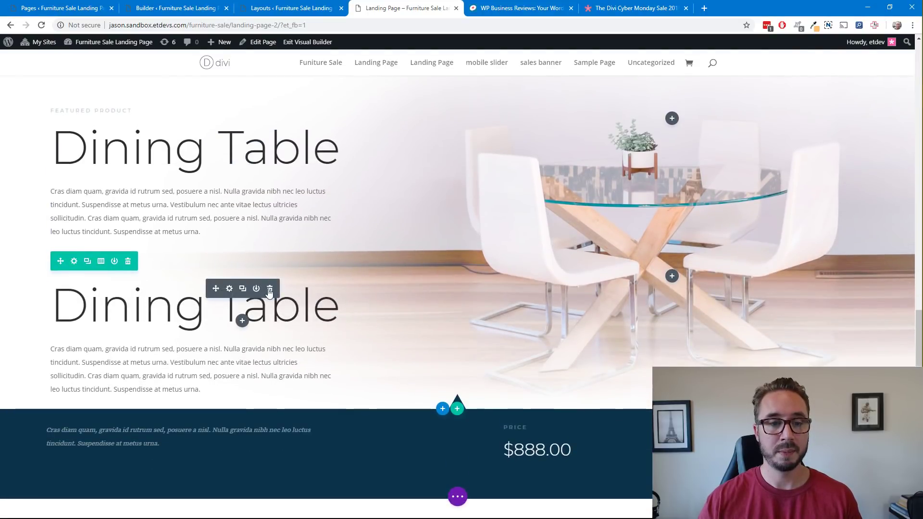
left_click(270, 290)
left_click(221, 270)
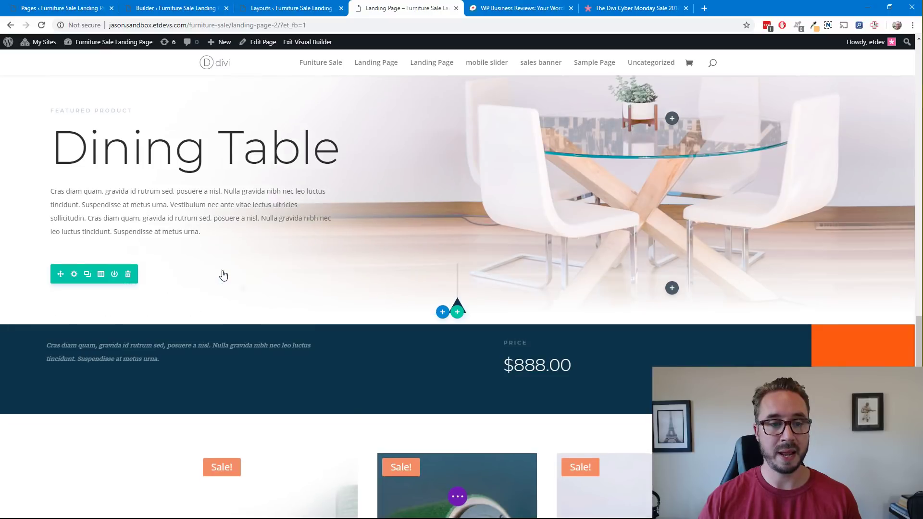
Step: Insert a Text module in the empty row's first column and replace its placeholder content with the shortcode [wpbr_collection id="214850"]
left_click(243, 289)
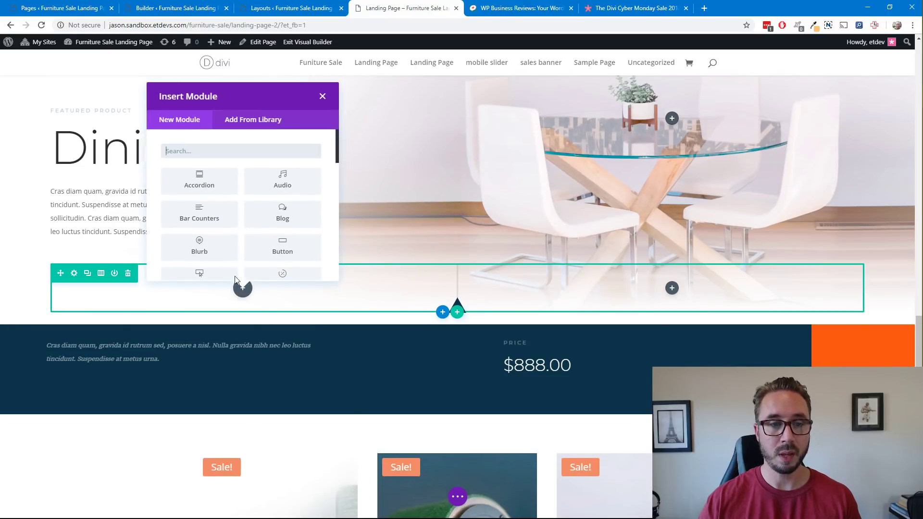
type("te")
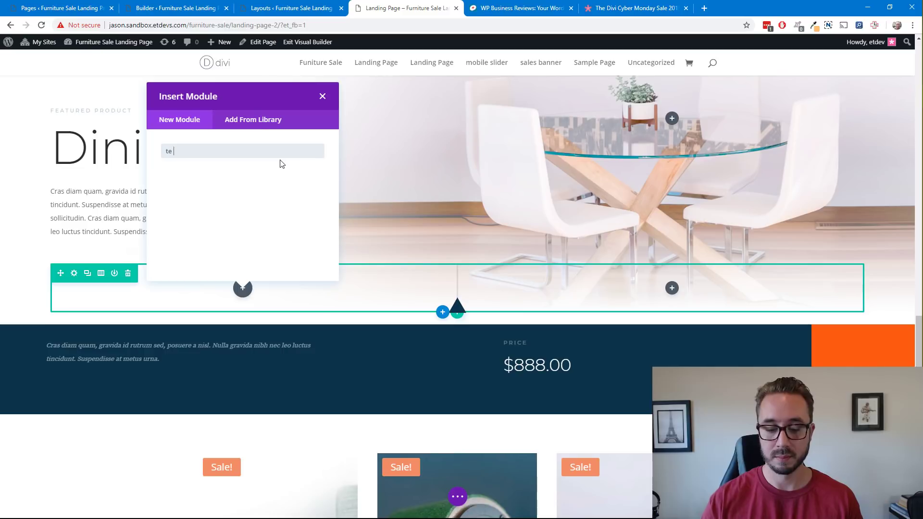
type("xt")
left_click(215, 184)
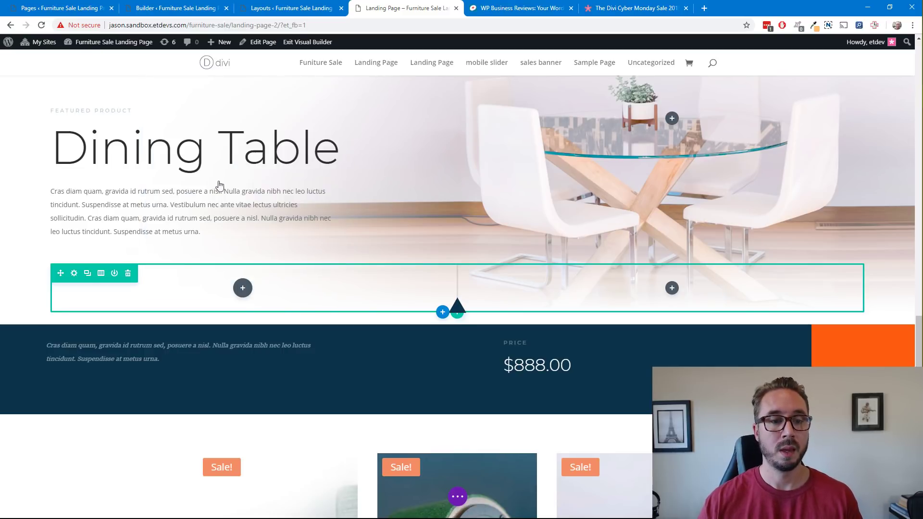
left_click_drag(63, 238, 19, 195)
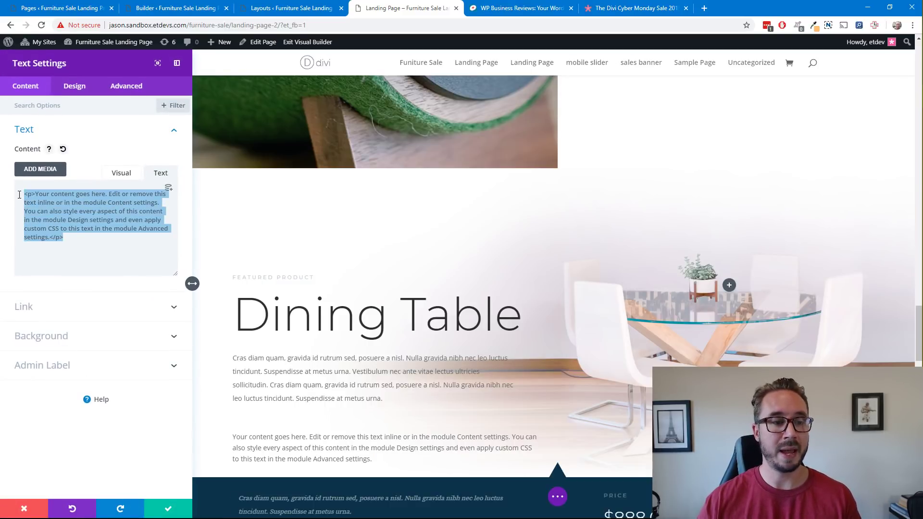
type("[wpbr_collection id=\"214850\"]")
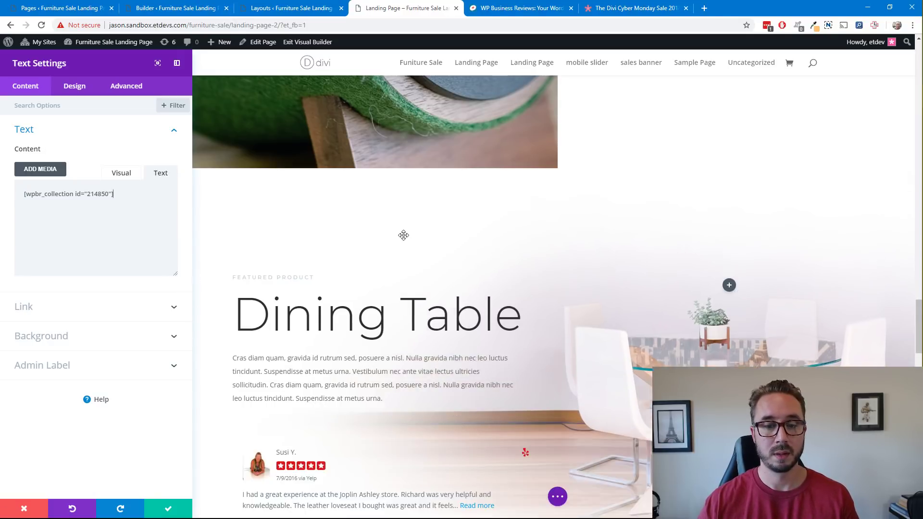
Step: Give the reviews module the hard-edged, lower-right offset box shadow style, with vertical and horizontal positions of 0px
scroll(403, 235, "down", 4)
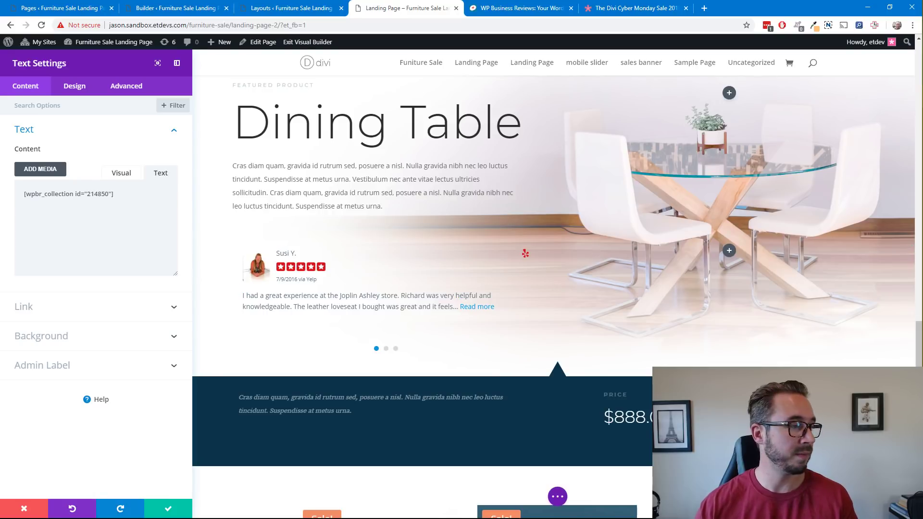
scroll(647, 288, "down", 1)
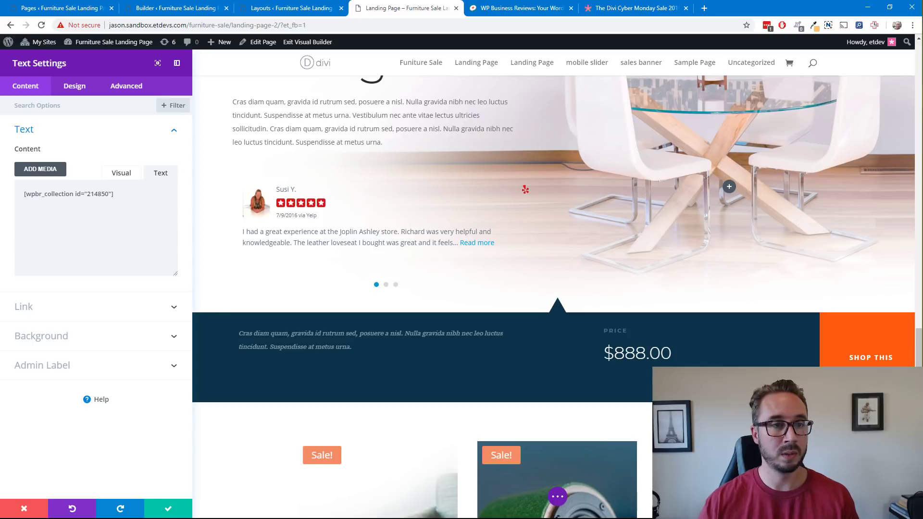
left_click(77, 85)
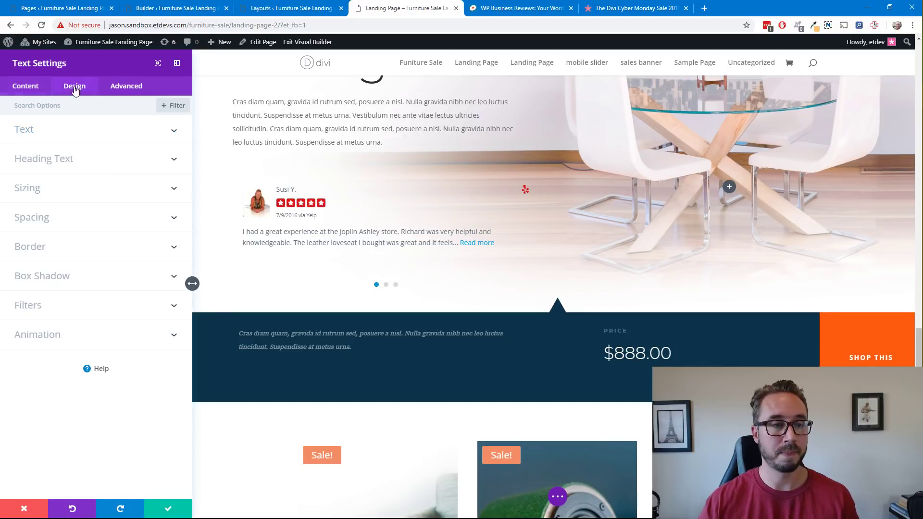
left_click(93, 282)
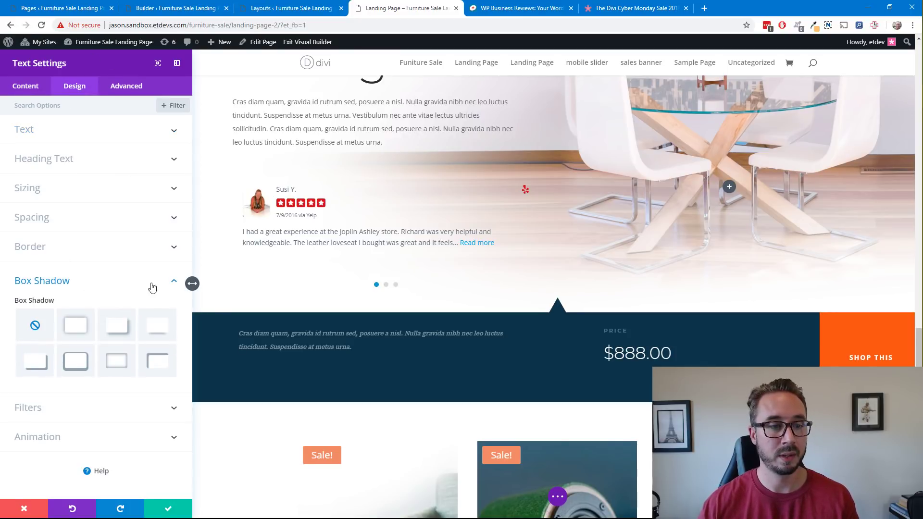
left_click(36, 364)
scroll(84, 354, "down", 1)
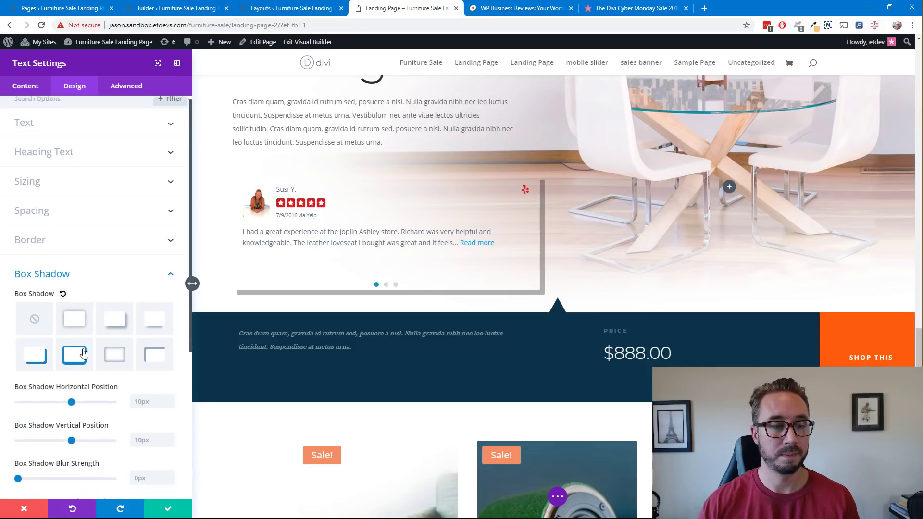
scroll(84, 353, "down", 4)
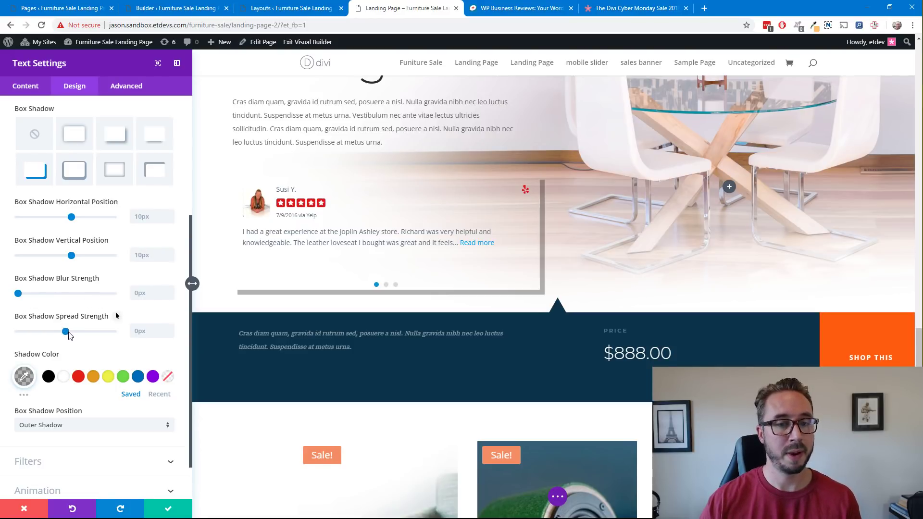
left_click(151, 255)
type("0")
left_click(150, 217)
type("0")
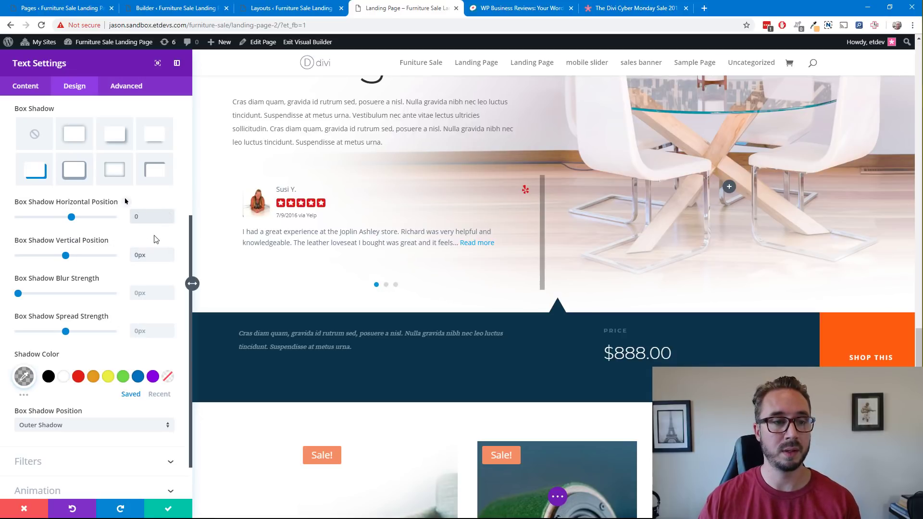
left_click(154, 239)
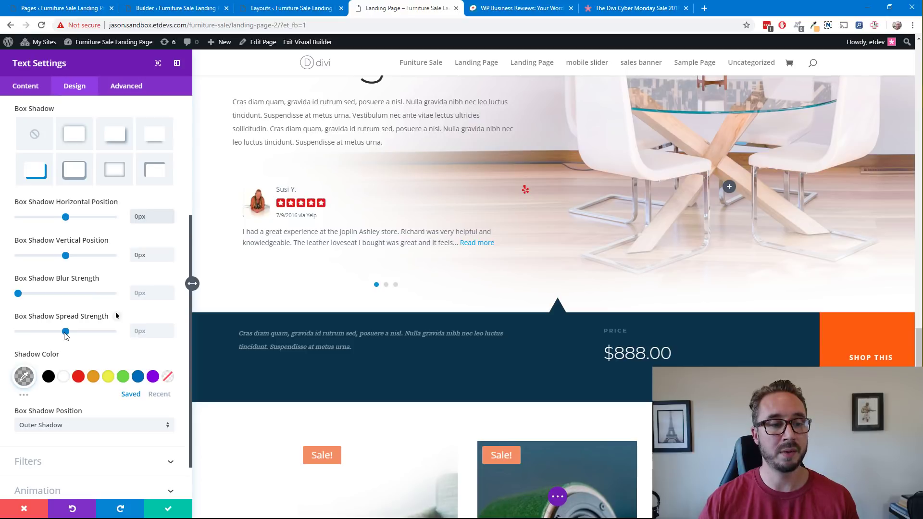
Step: Set the box shadow's spread strength to 47px and its color to white, then save the module settings
left_click_drag(65, 331, 96, 336)
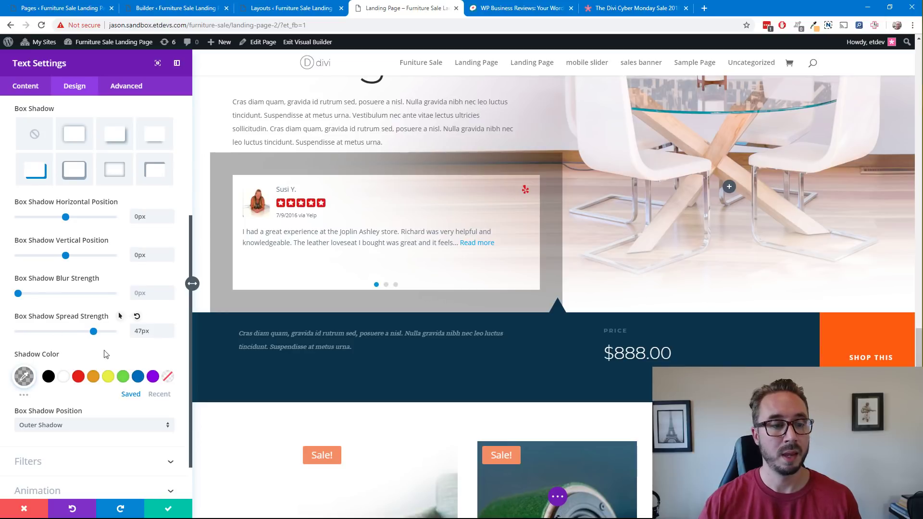
left_click(65, 377)
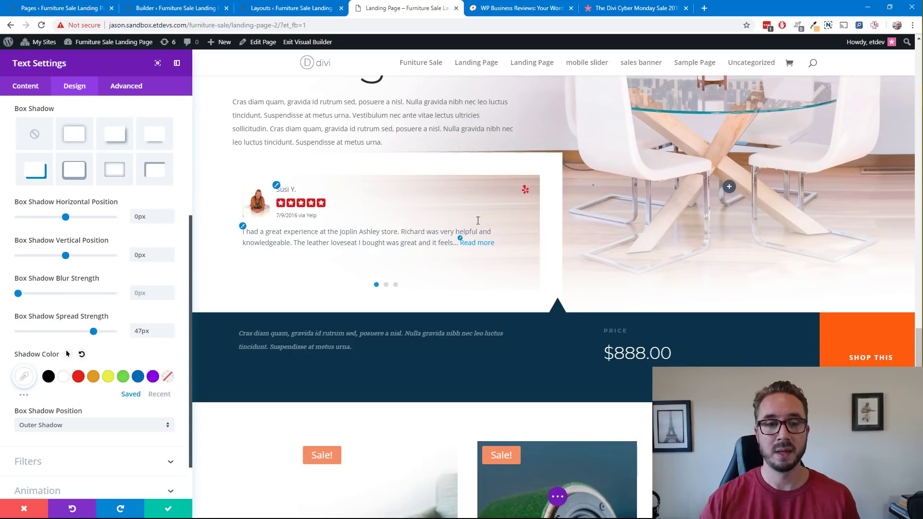
scroll(632, 164, "up", 2)
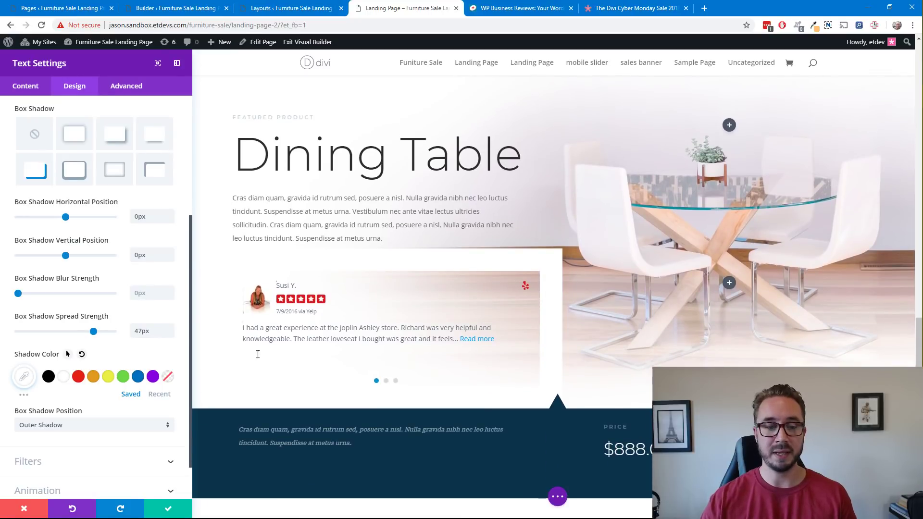
left_click(168, 509)
Step: Reopen the reviews Text module's settings, set its width to 400px, and save the change
scroll(385, 313, "up", 3)
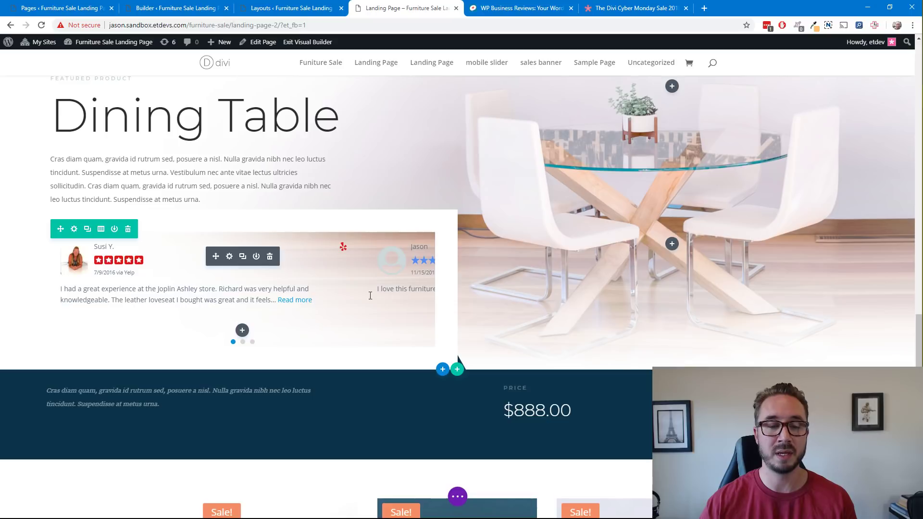
left_click(229, 256)
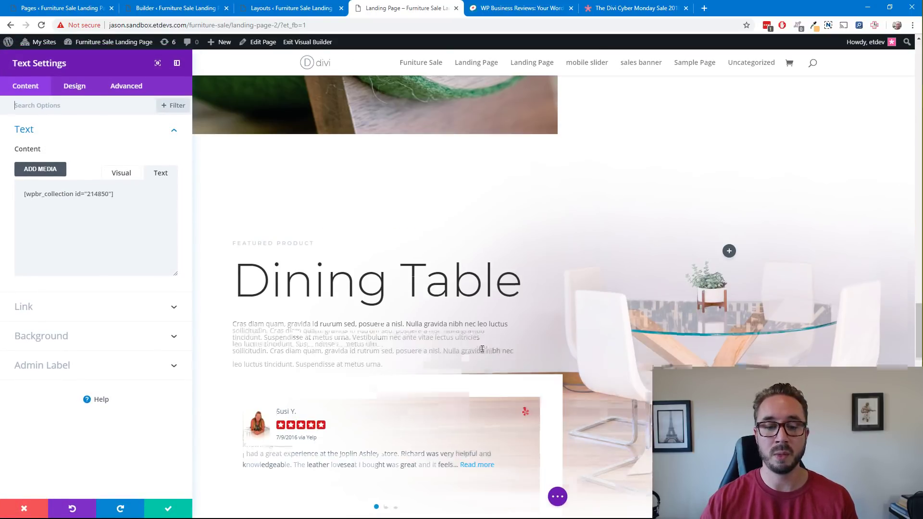
scroll(482, 347, "down", 3)
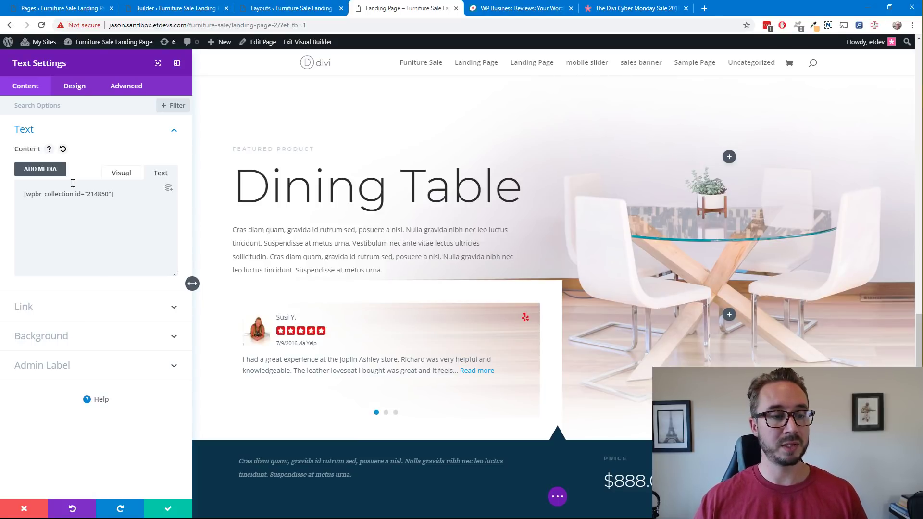
left_click(81, 91)
left_click(76, 187)
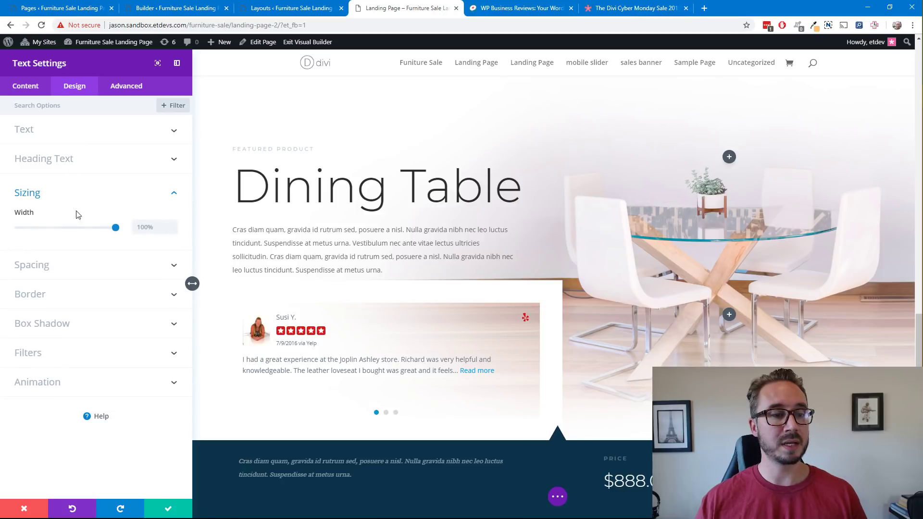
left_click(154, 227)
type("400")
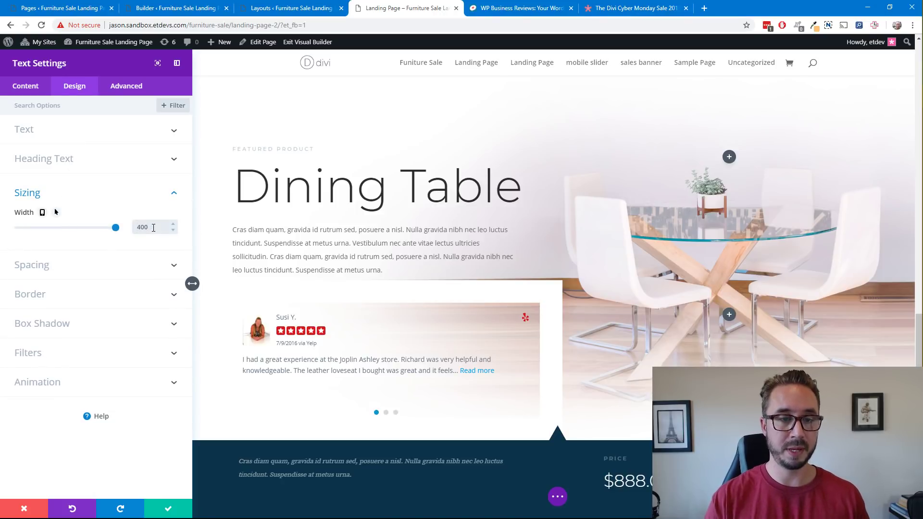
key("BackSpace")
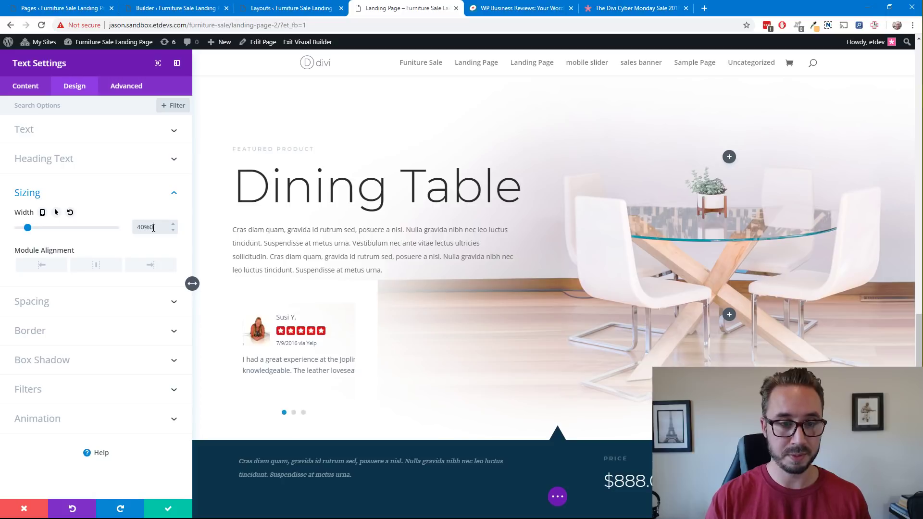
type("0px")
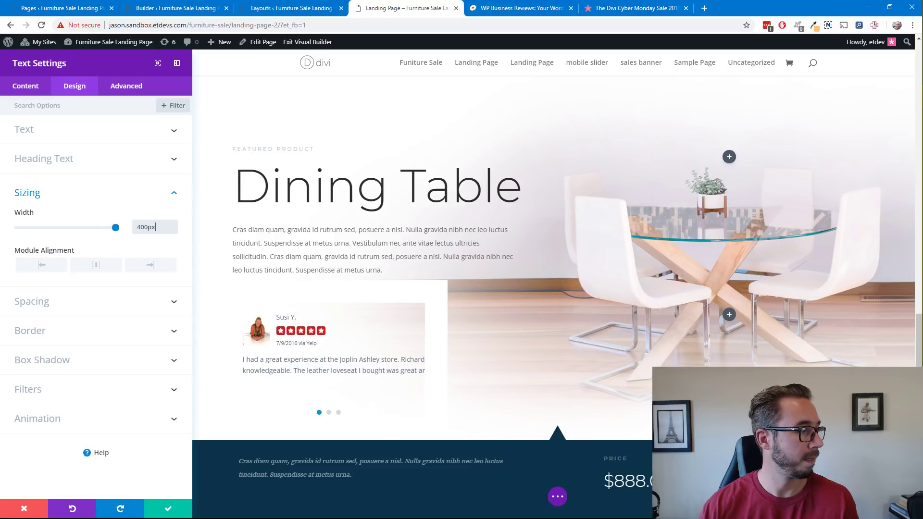
left_click(168, 508)
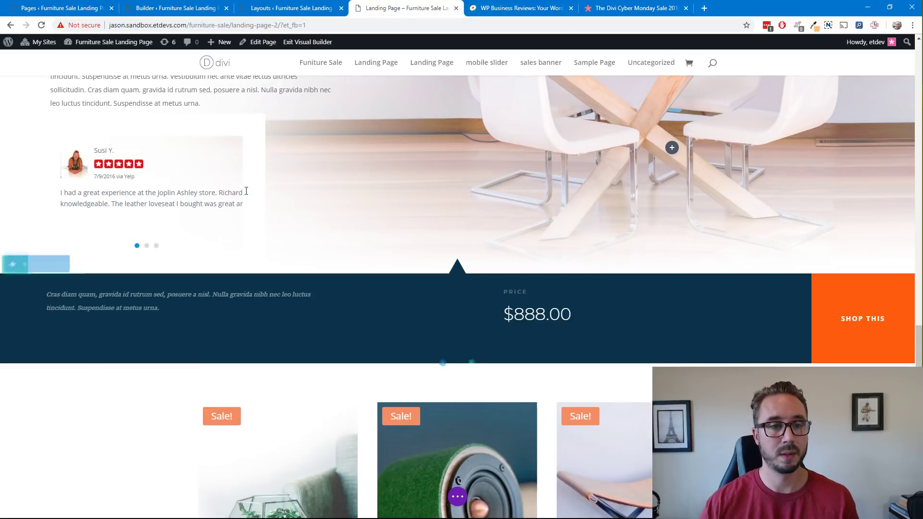
Step: Open the live landing page in a new tab and swipe the Dining Table review carousel to its second slide
scroll(399, 170, "up", 2)
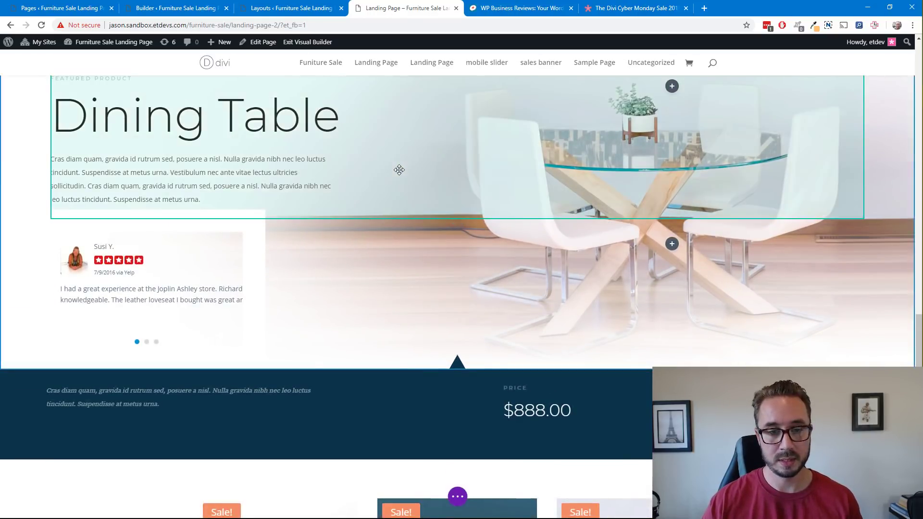
right_click(303, 45)
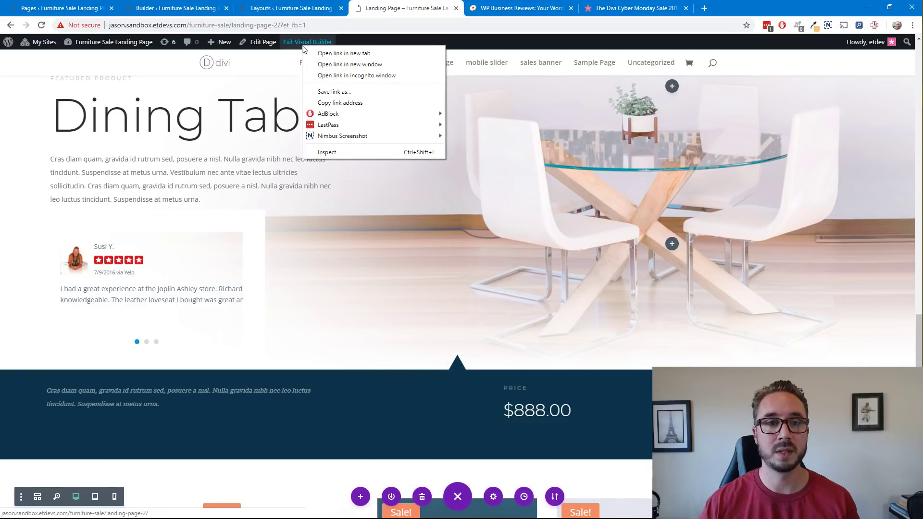
left_click(344, 53)
left_click(519, 9)
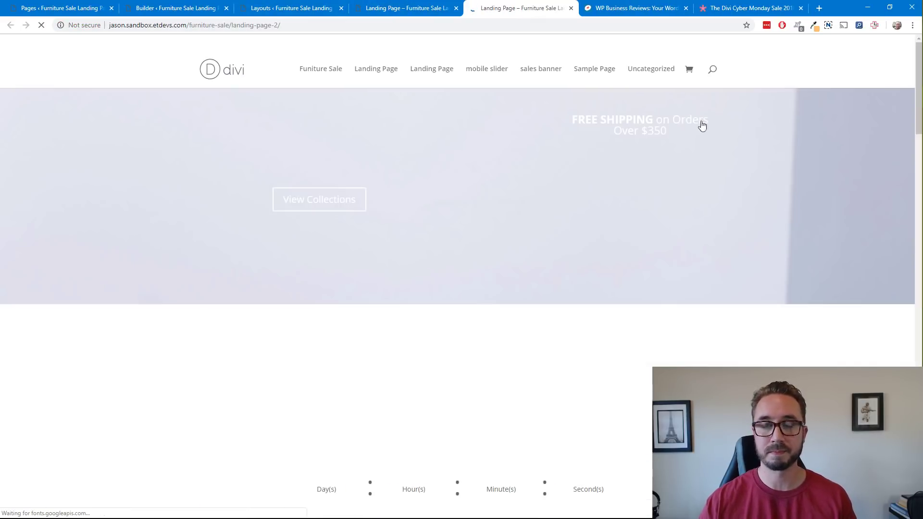
scroll(685, 184, "down", 8)
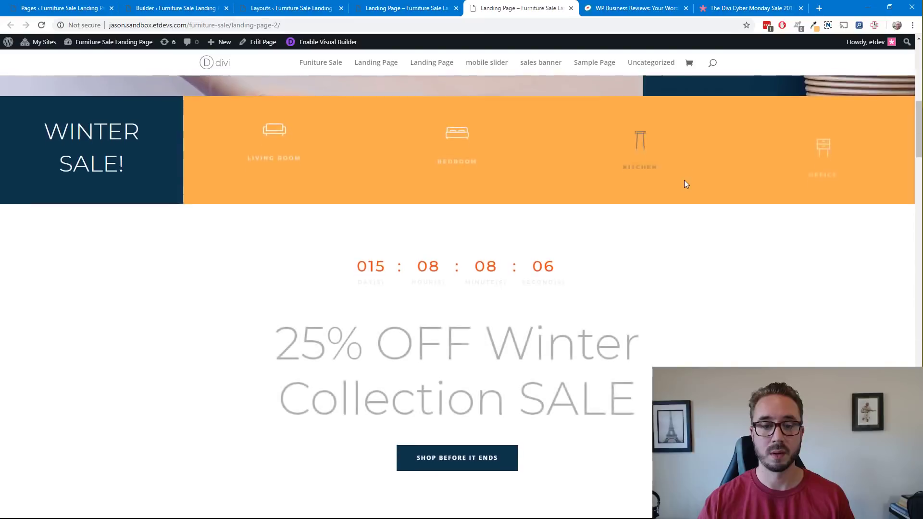
scroll(686, 184, "down", 15)
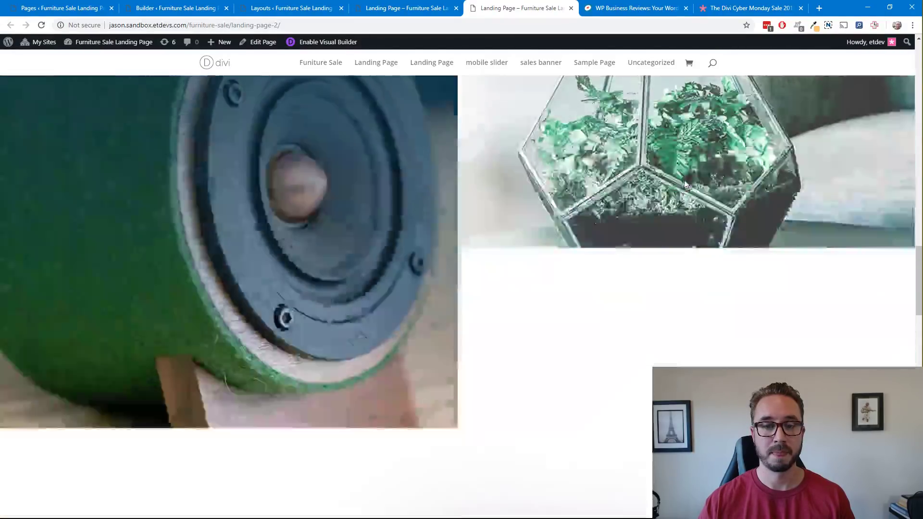
scroll(686, 184, "down", 6)
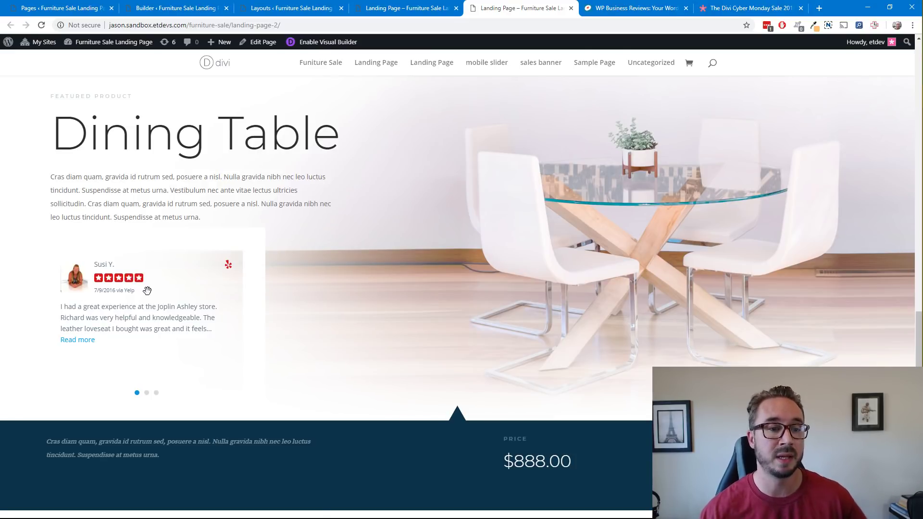
scroll(326, 224, "up", 1)
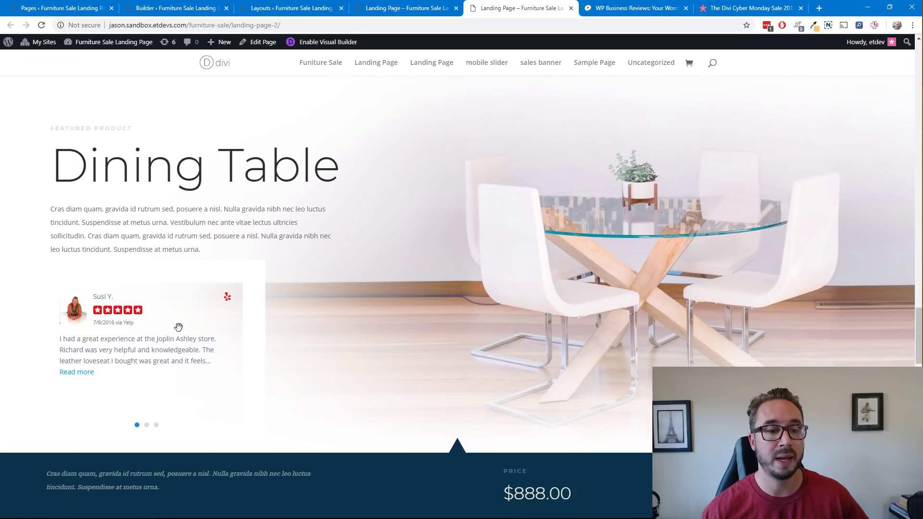
left_click_drag(178, 328, 39, 328)
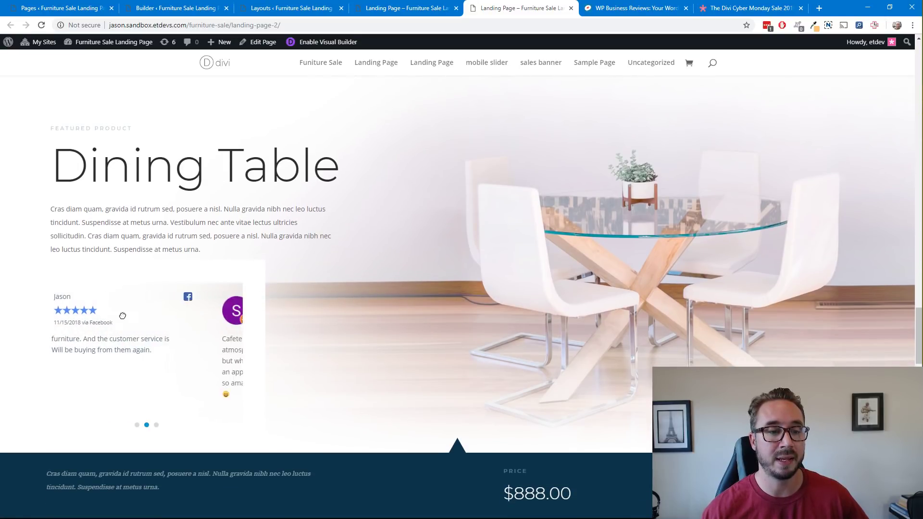
Step: Swipe the live Dining Table review carousel between its slides, through to the last review and back to the first
left_click_drag(202, 319, 130, 320)
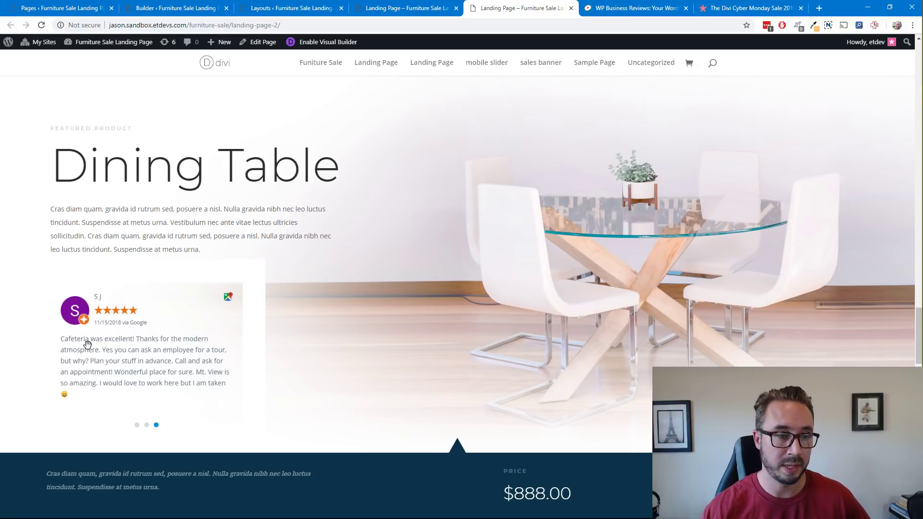
left_click_drag(87, 344, 348, 342)
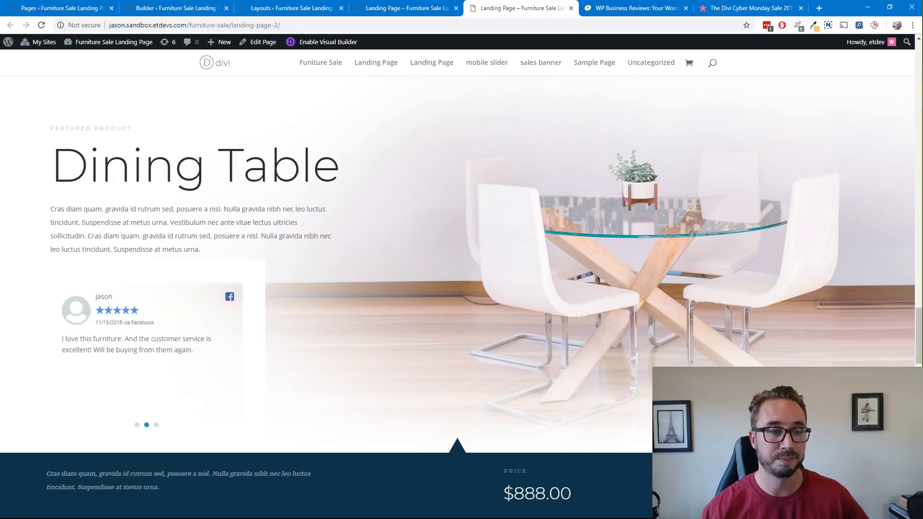
left_click_drag(202, 337, 65, 313)
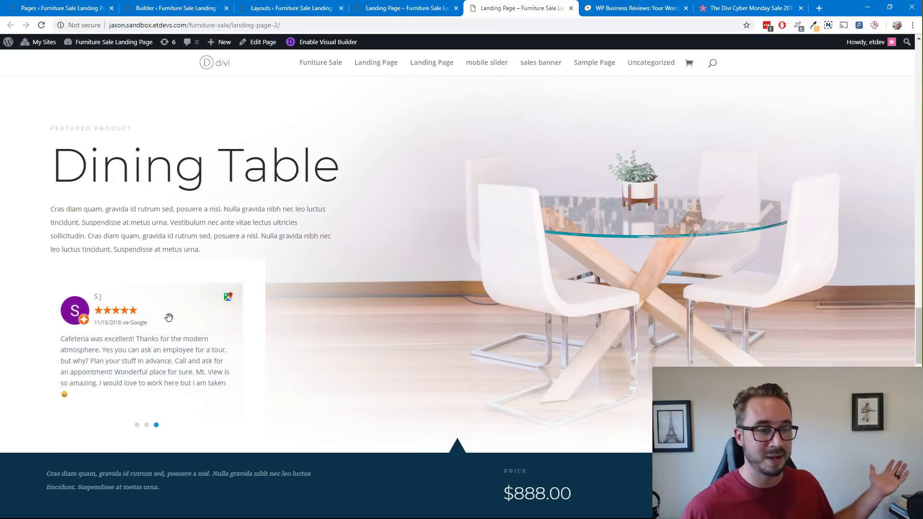
left_click_drag(169, 336, 356, 361)
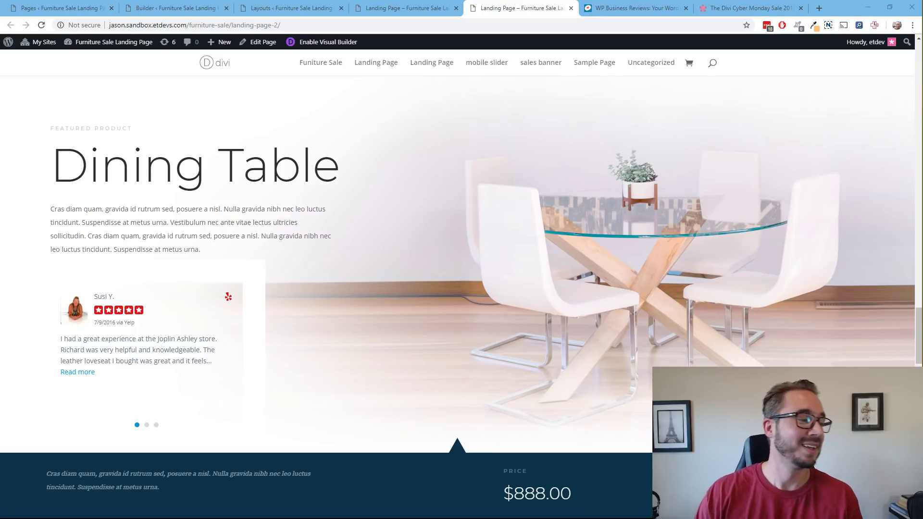
Step: Bring up the Visual Builder version of the landing page, followed by the WP Business Reviews website
scroll(171, 270, "down", 3)
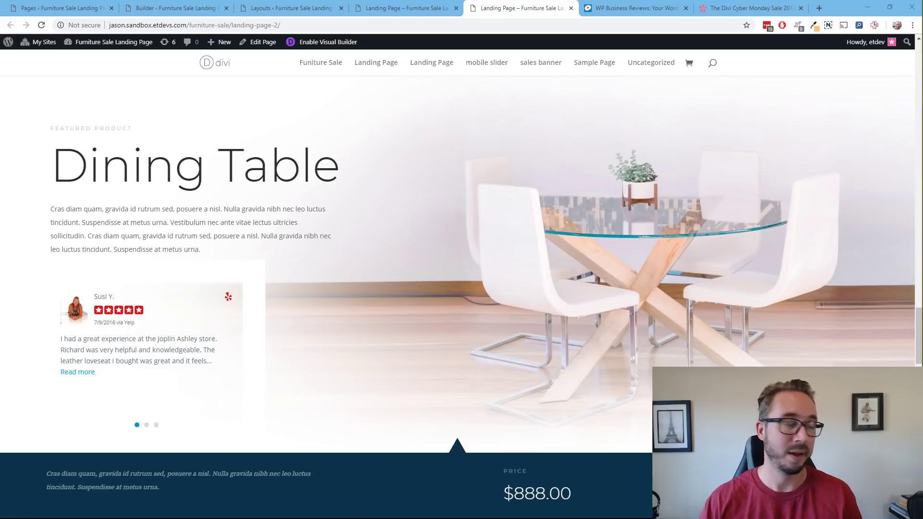
left_click(533, 9)
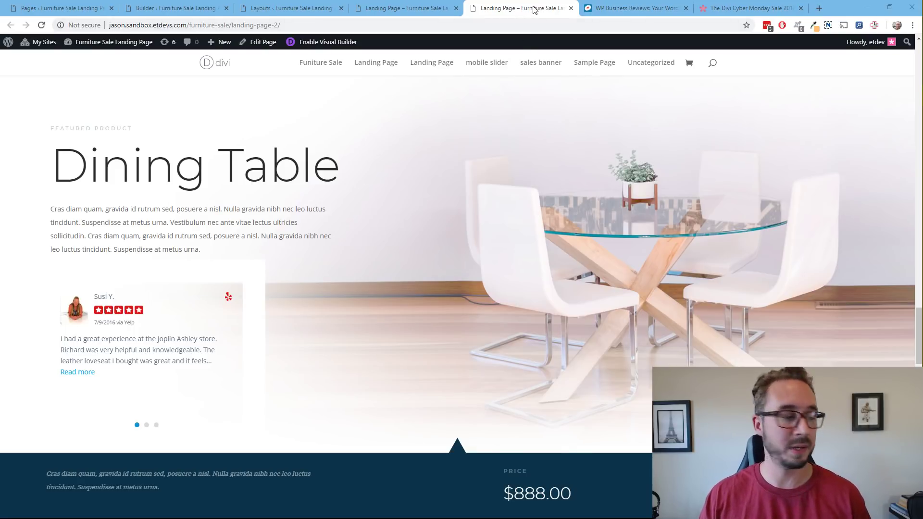
left_click(407, 9)
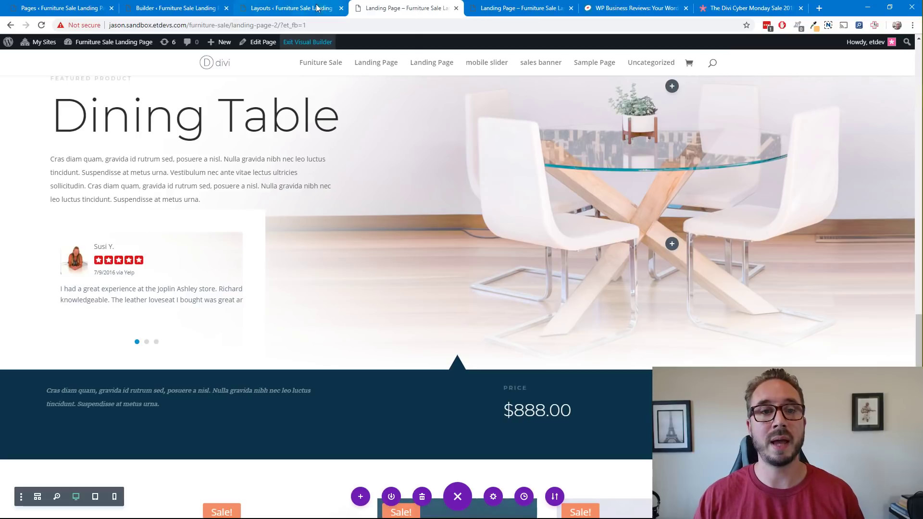
left_click(628, 7)
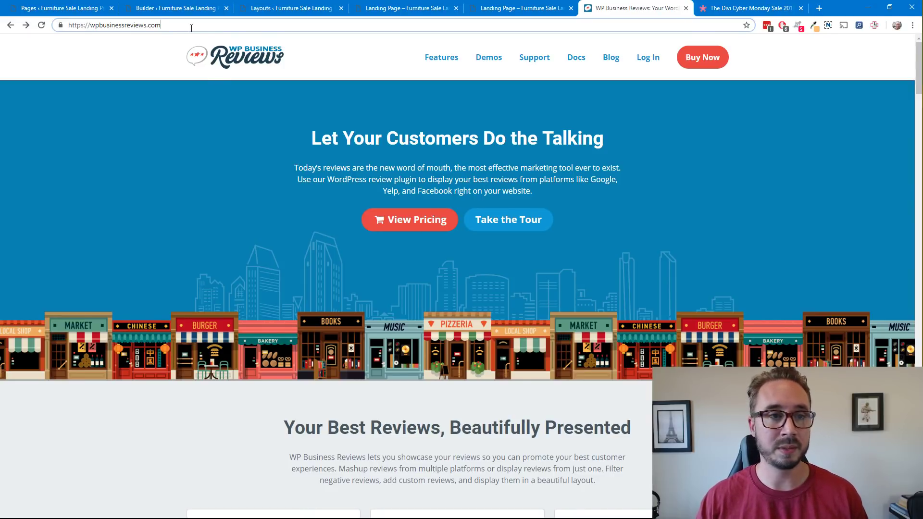
Step: Return to the landing page in the Visual Builder and look over the Dining Table section and its reviews
left_click(530, 8)
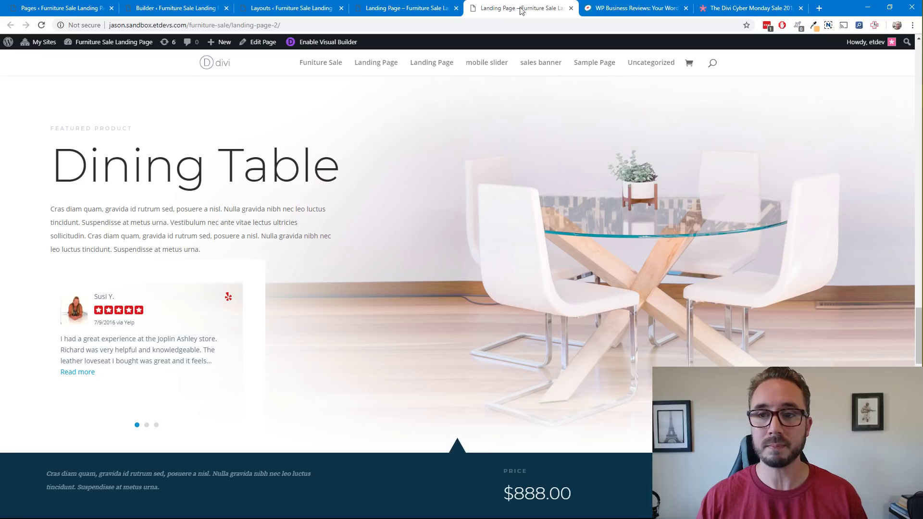
left_click(438, 14)
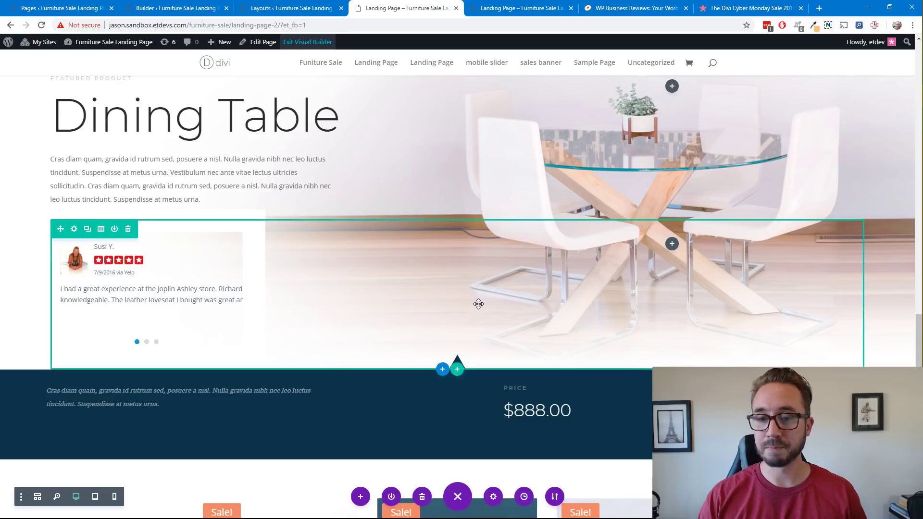
scroll(477, 303, "up", 3)
scroll(477, 302, "down", 3)
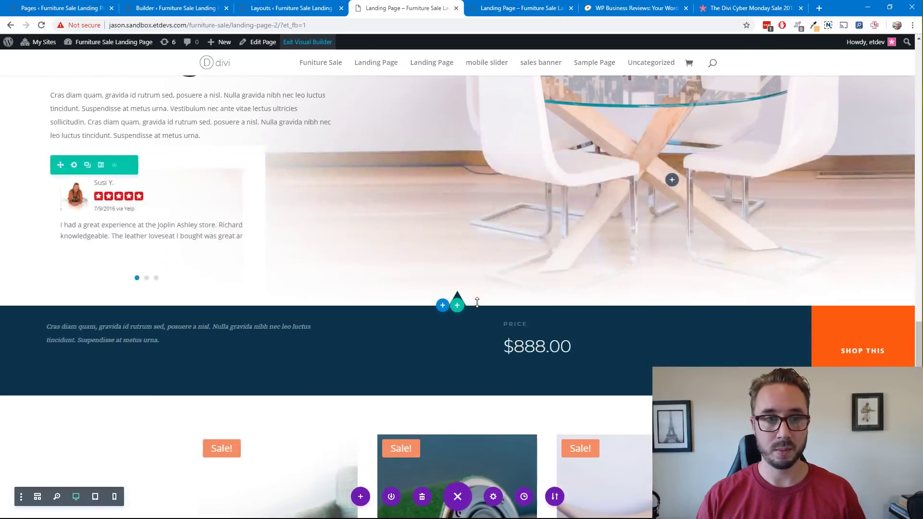